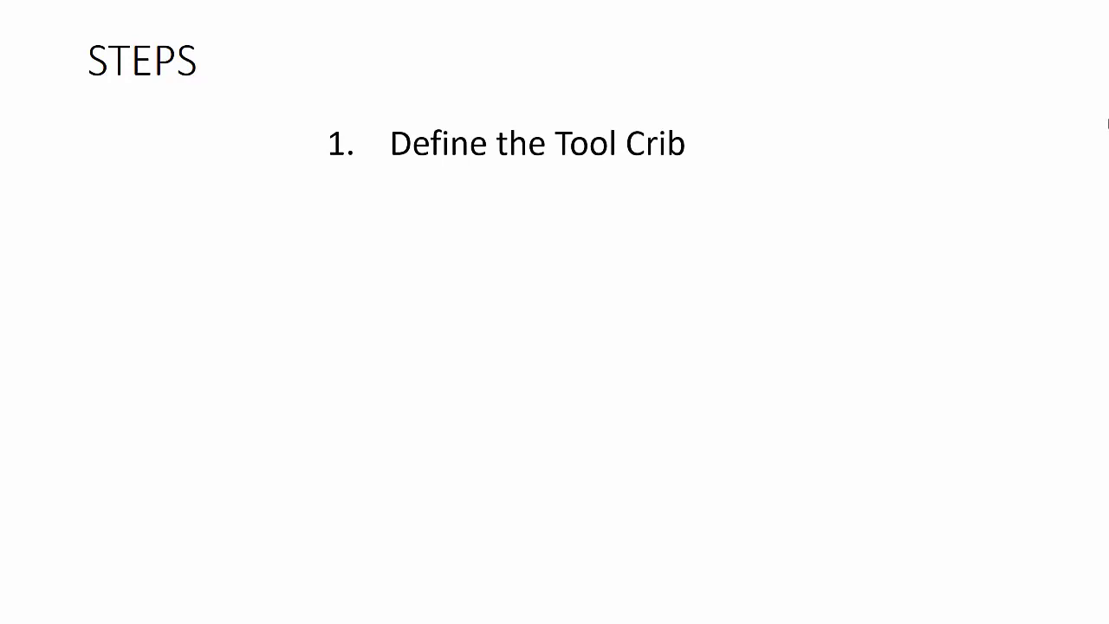
{"action": "key", "text": "Right"}
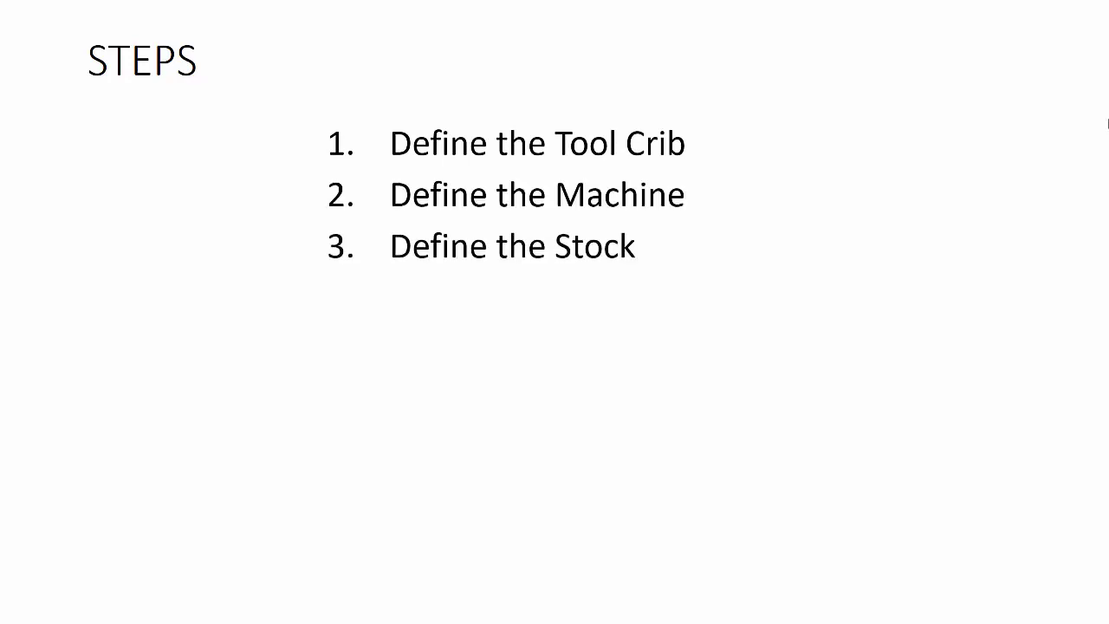
{"action": "key", "text": "Right"}
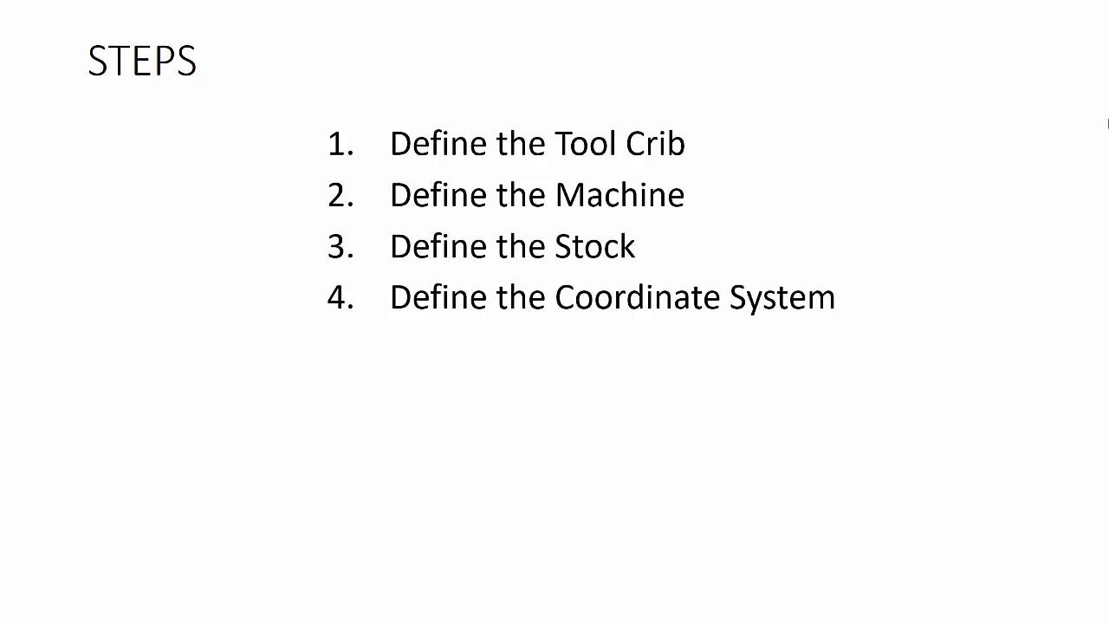
{"action": "key", "text": "Right"}
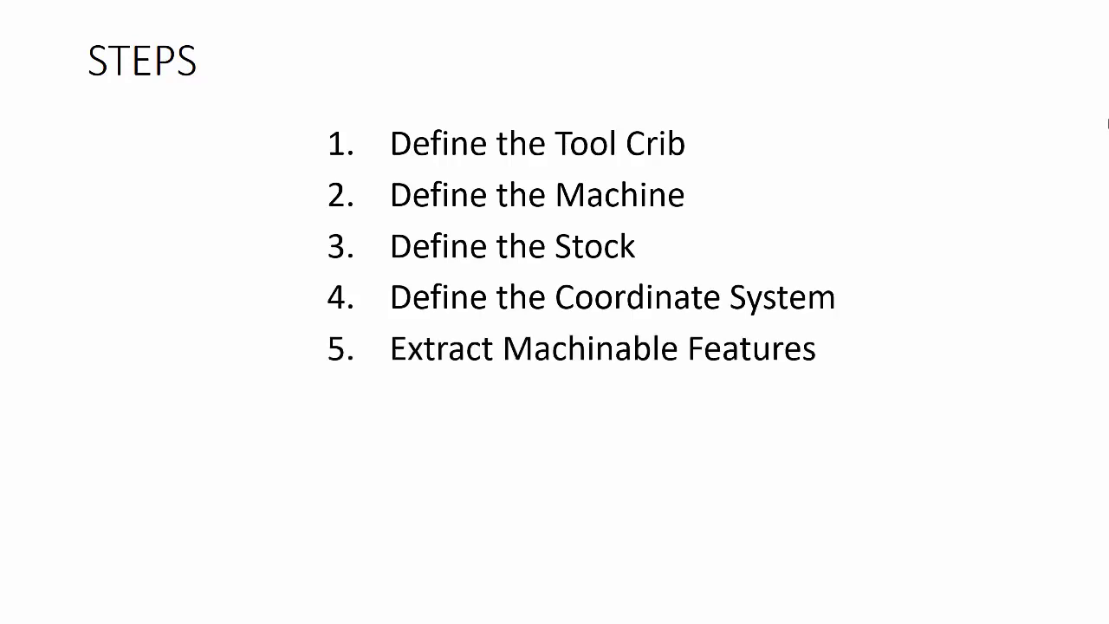
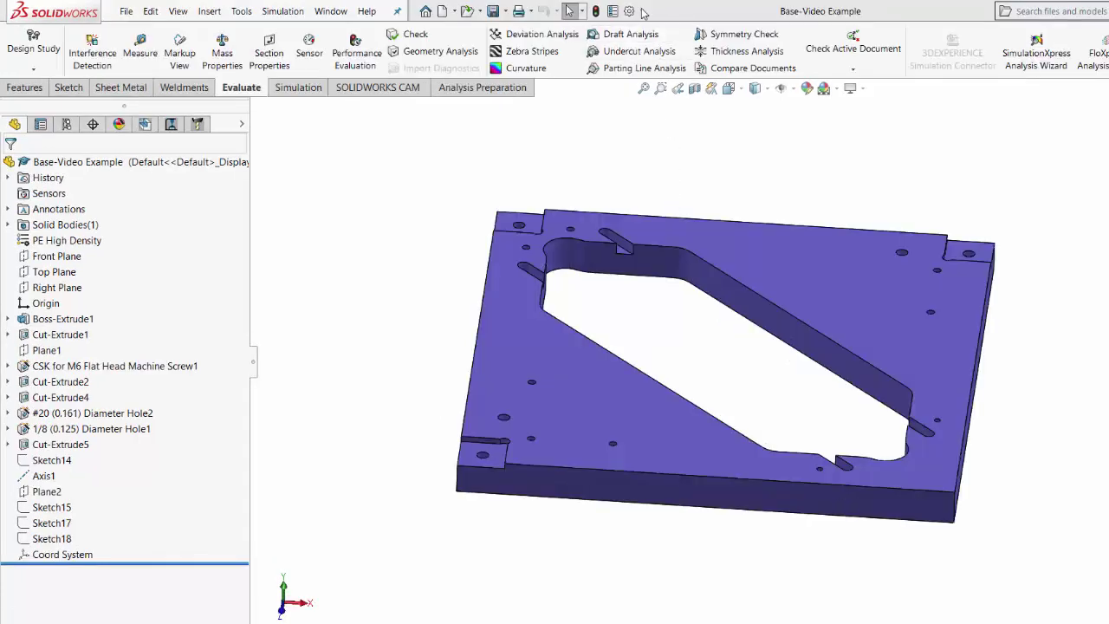
- Activate the SOLIDWORKS CAM 2019 add-in for the current session and at start-up, and bring up its CAM tools
{"action": "left_click", "coordinate": [643, 12]}
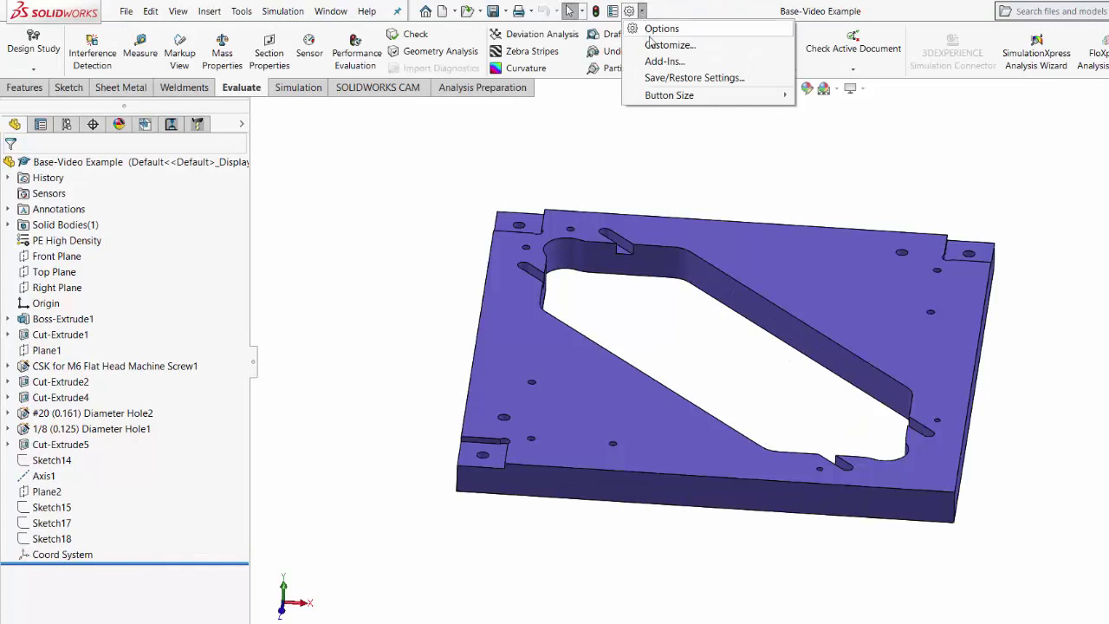
{"action": "left_click", "coordinate": [665, 62]}
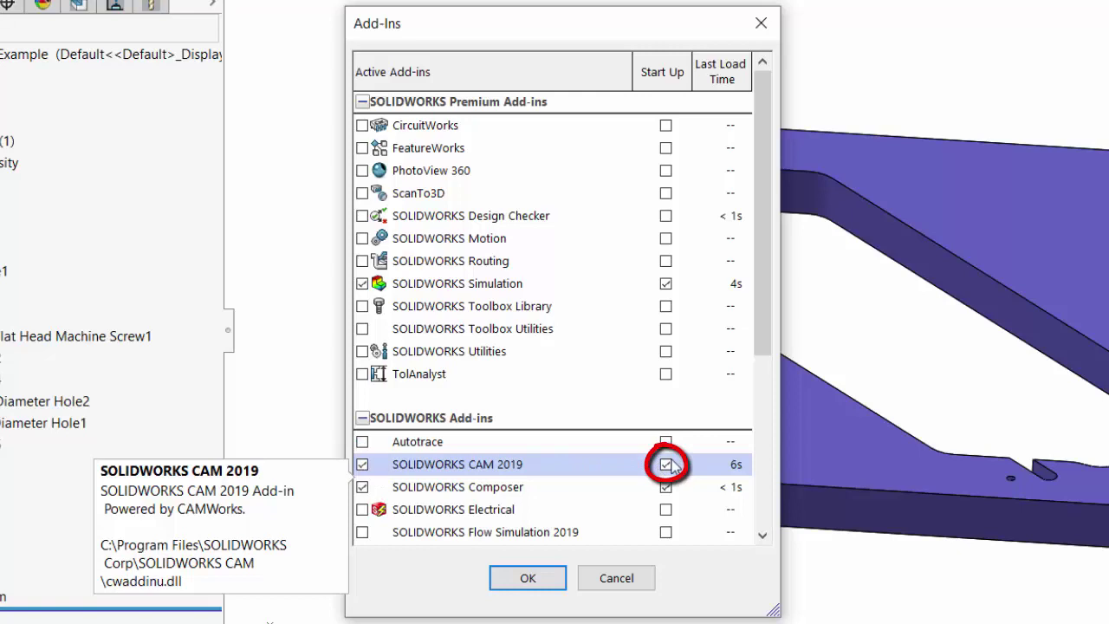
{"action": "left_click", "coordinate": [530, 578]}
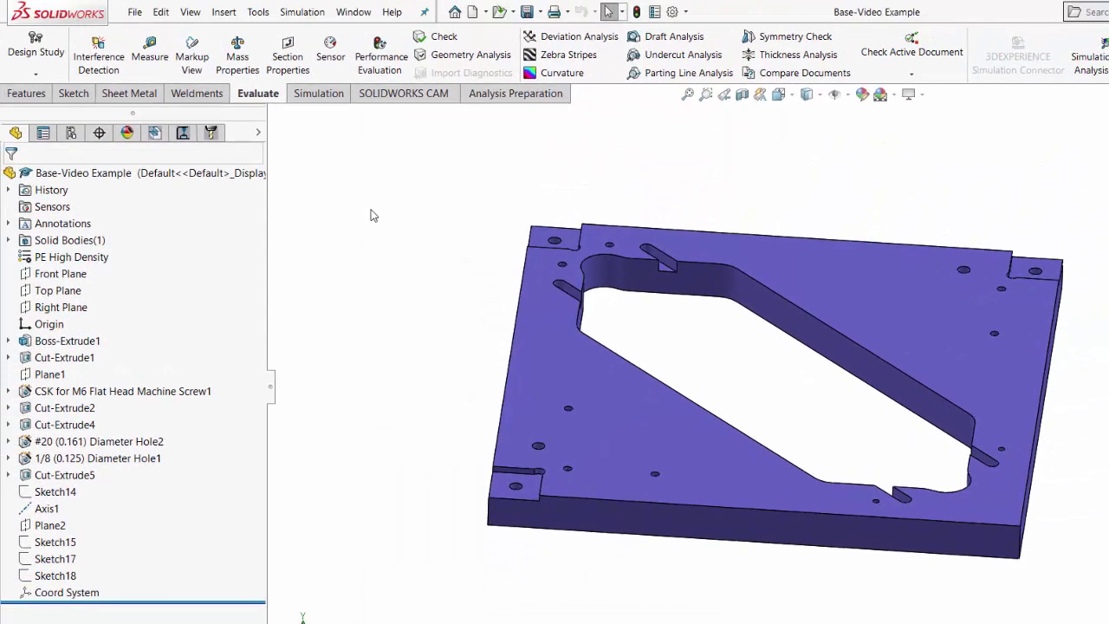
{"action": "right_click", "coordinate": [320, 100]}
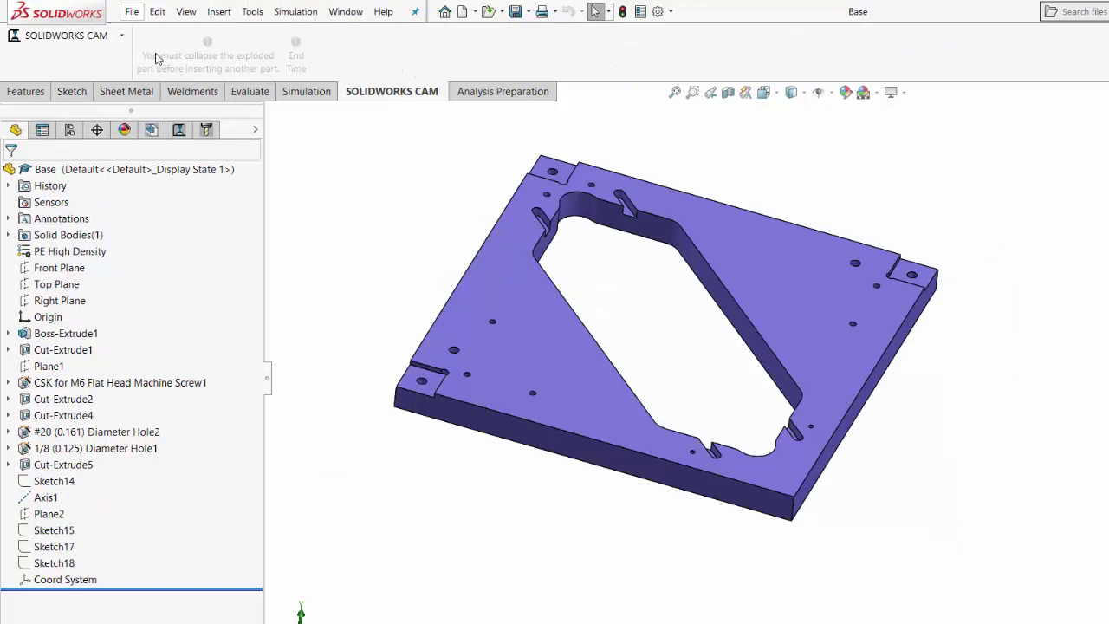
{"action": "left_click", "coordinate": [122, 36]}
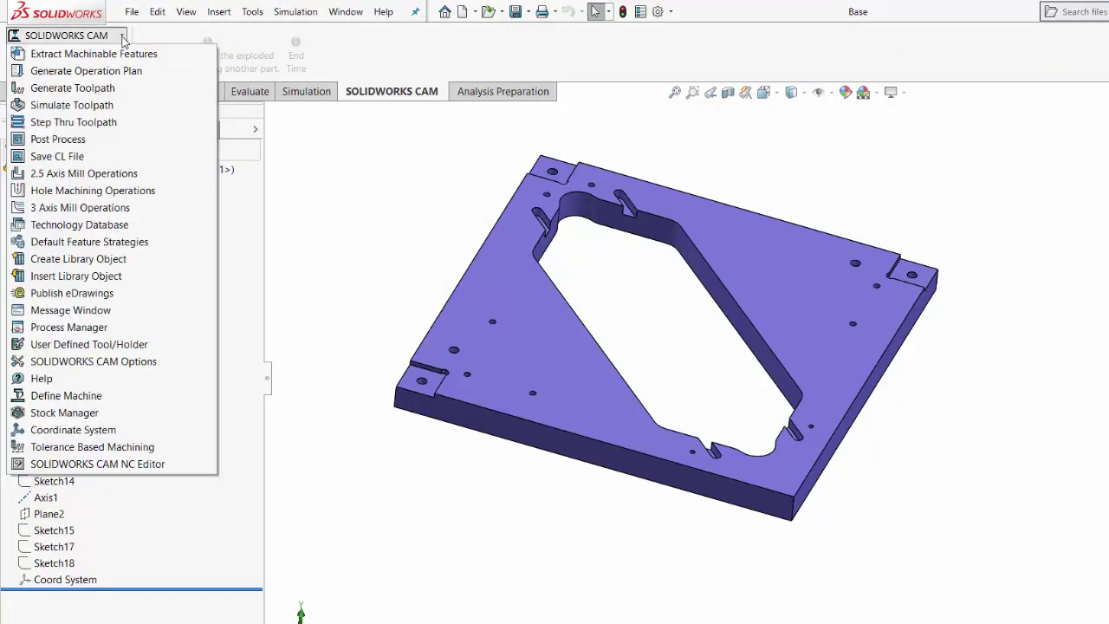
{"action": "left_click", "coordinate": [92, 446]}
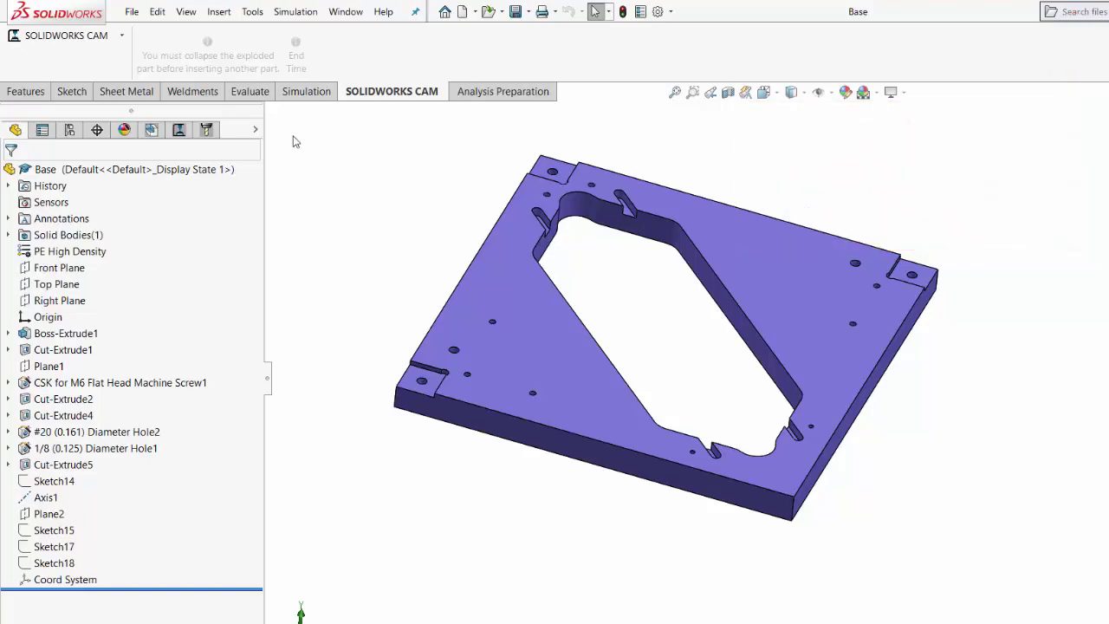
{"action": "left_click", "coordinate": [252, 12]}
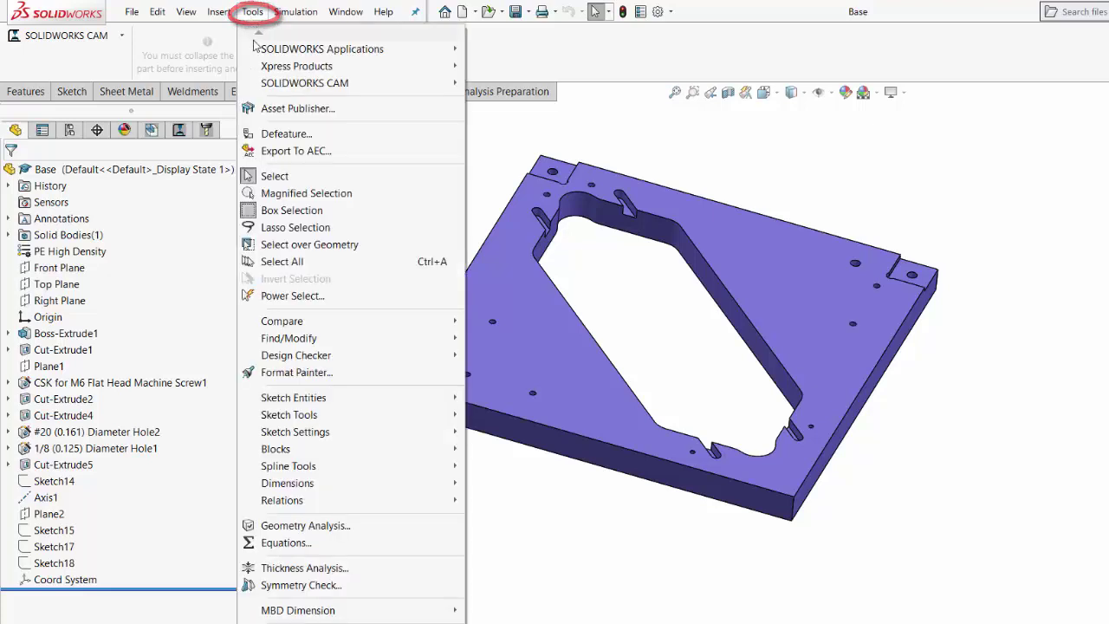
{"action": "mouse_move", "coordinate": [283, 84]}
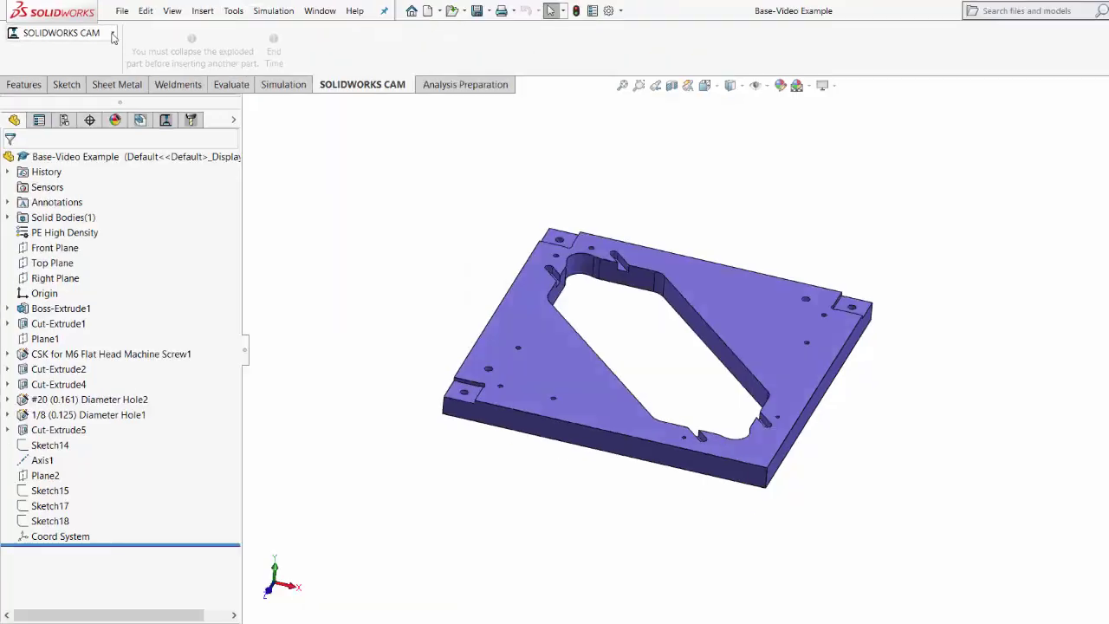
- Open the Technology Database and go to the mill tool crib "Tool Crib 1 (Inch) Empty"
{"action": "left_click", "coordinate": [112, 34]}
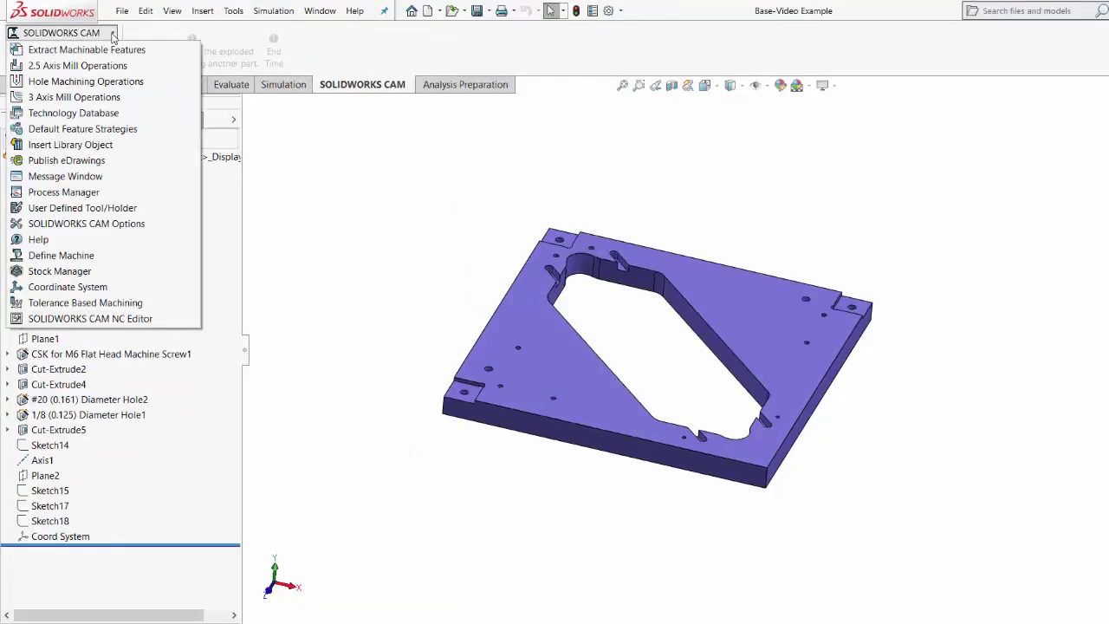
{"action": "left_click", "coordinate": [78, 113]}
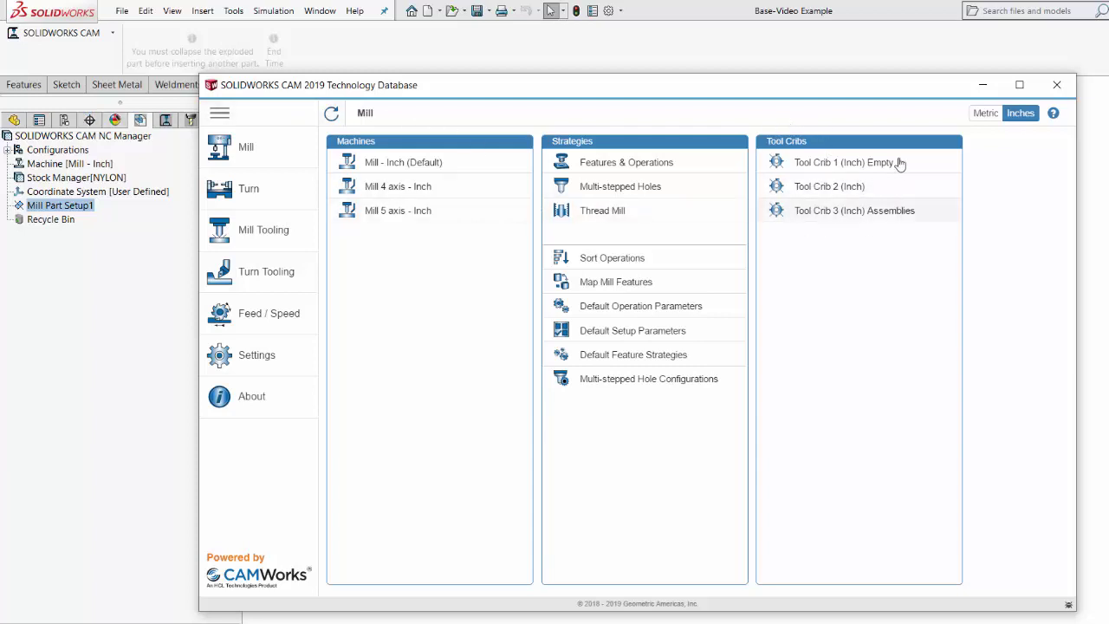
{"action": "left_click", "coordinate": [853, 163]}
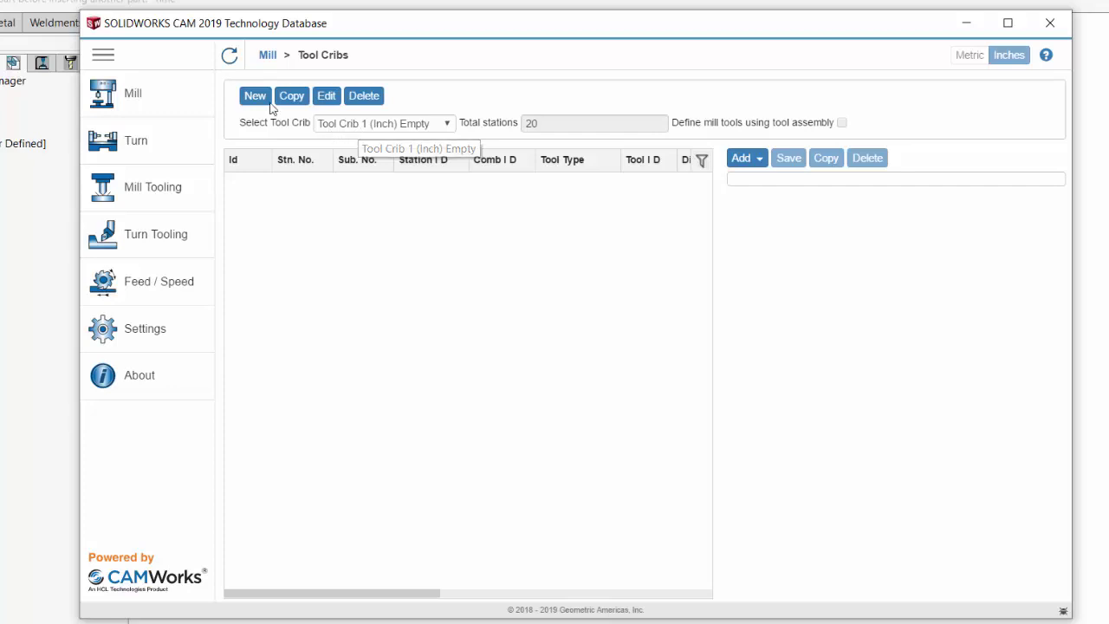
- Create a new mill tool crib named "ME 280 Tool Crib" with 20 total stations
{"action": "left_click", "coordinate": [256, 98]}
{"action": "left_click", "coordinate": [350, 161]}
{"action": "type", "text": "ME-280 Tool Crib"}
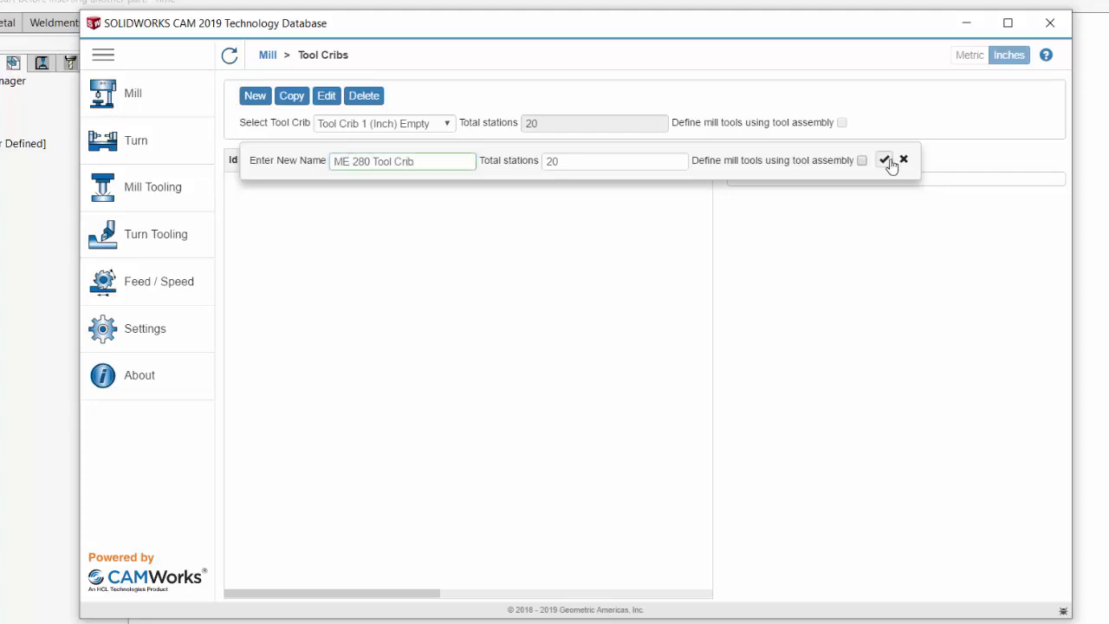
{"action": "left_click", "coordinate": [884, 159]}
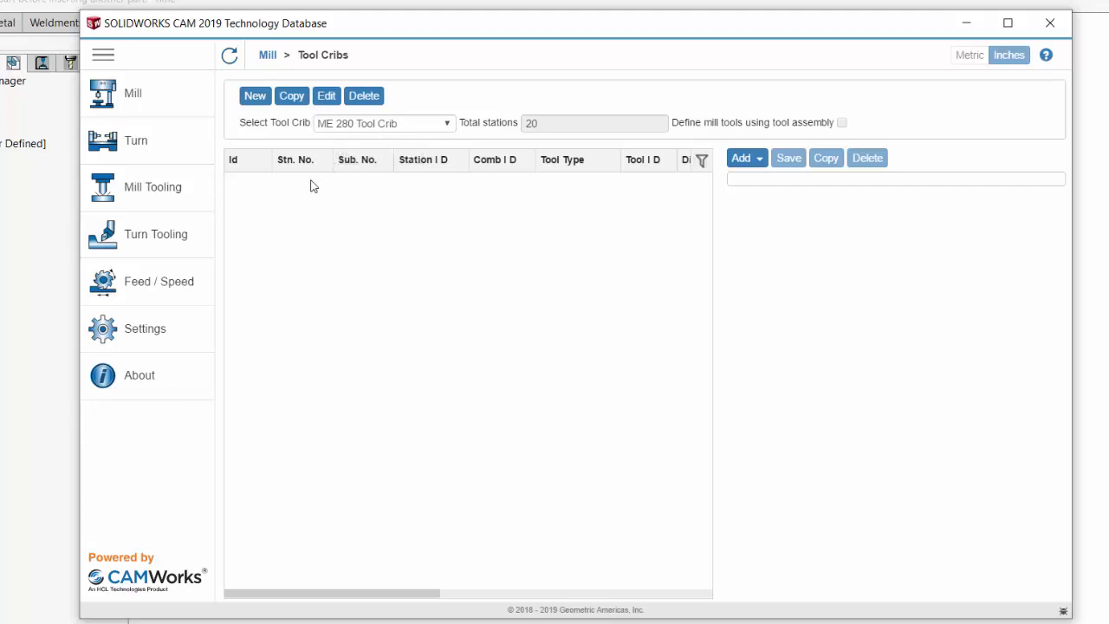
- Add the 1/8 CNC DRILL to the ME 280 Tool Crib, filtering the drill list by tool ID "1/8"
{"action": "left_click", "coordinate": [743, 159]}
{"action": "left_click", "coordinate": [756, 208]}
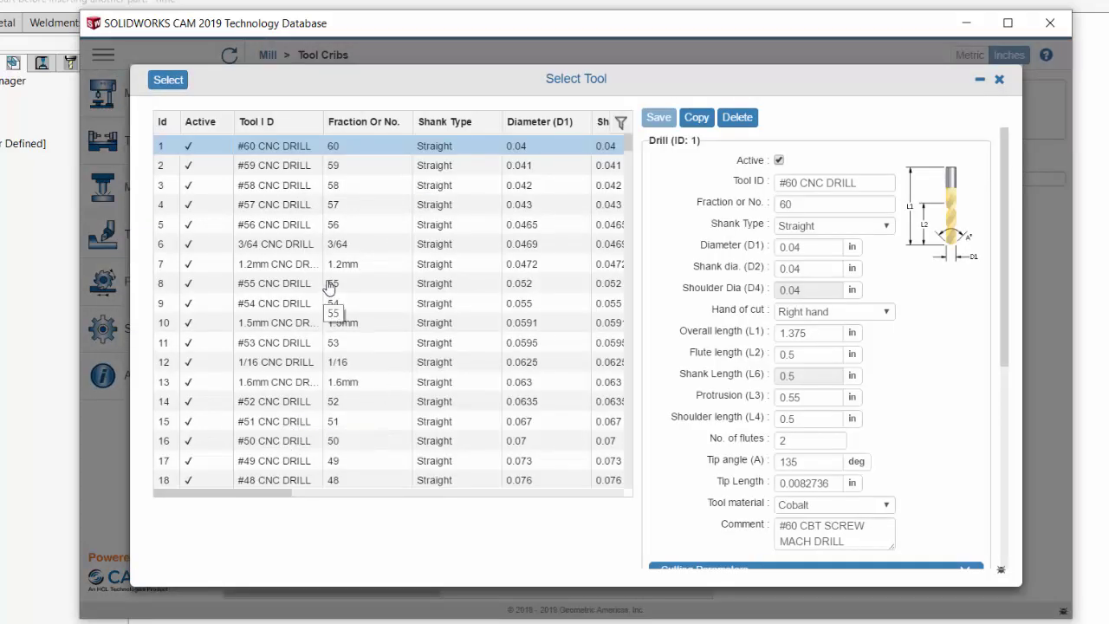
{"action": "left_click", "coordinate": [622, 123]}
{"action": "left_click", "coordinate": [295, 143]}
{"action": "type", "text": "1"}
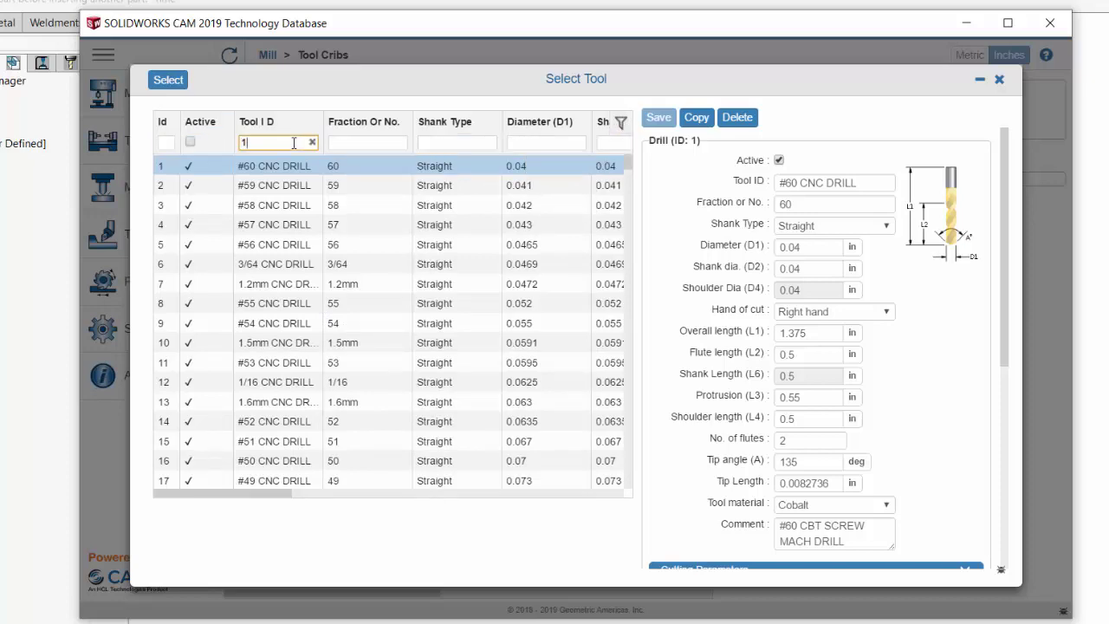
{"action": "type", "text": "/8"}
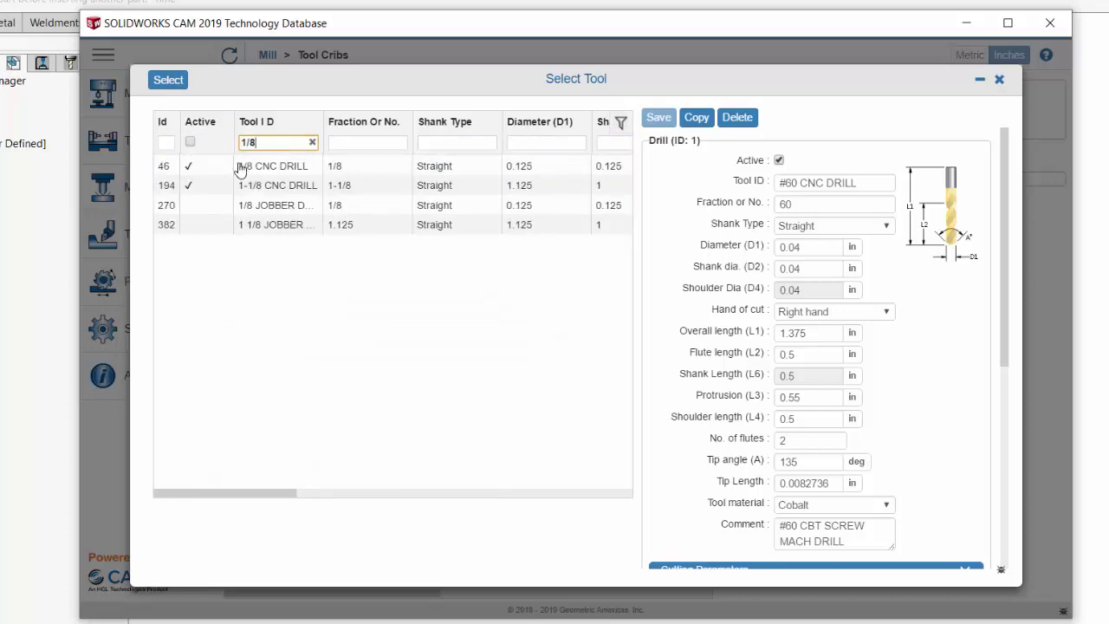
{"action": "left_click", "coordinate": [250, 172]}
{"action": "left_click", "coordinate": [250, 171]}
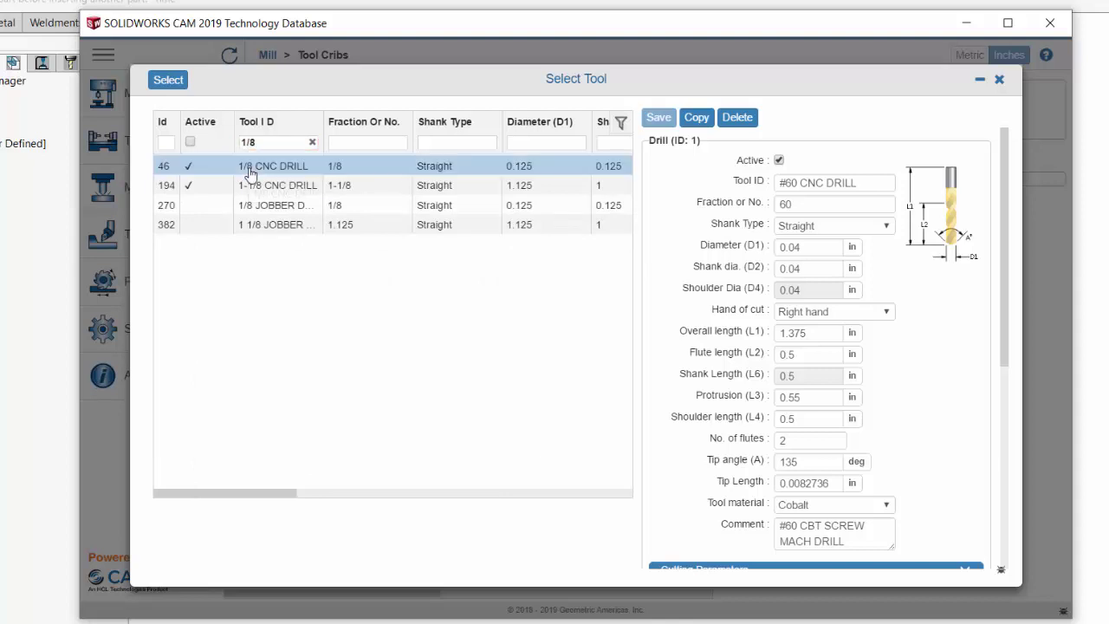
{"action": "left_click", "coordinate": [168, 80]}
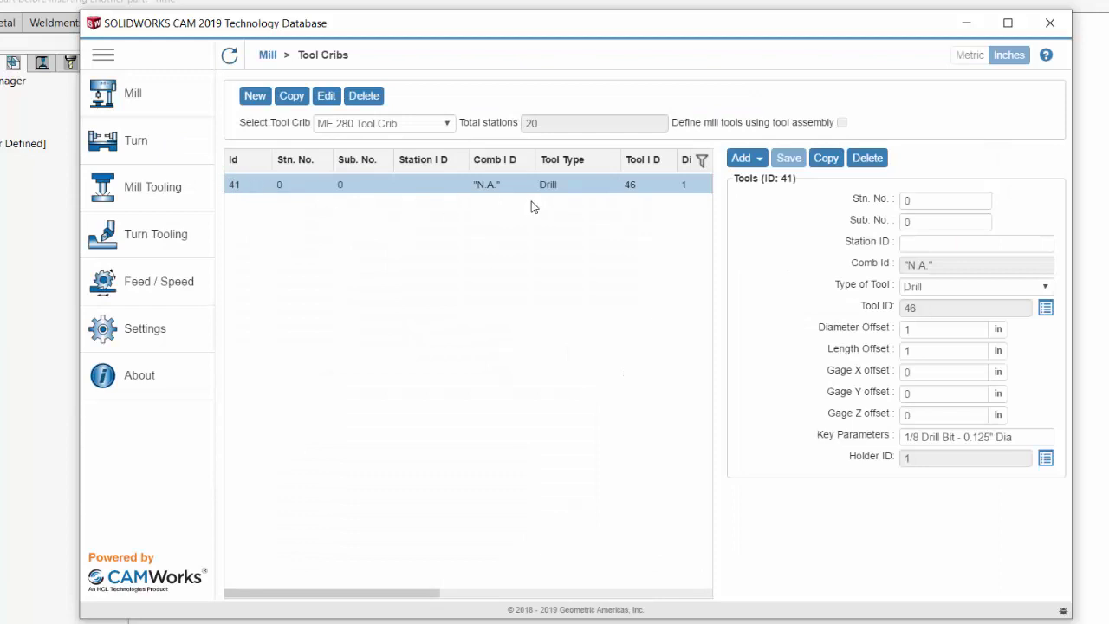
- Set the station number of the 1/8 drill to 11 and save the entry
{"action": "left_click", "coordinate": [922, 200]}
{"action": "key", "text": "BackSpace"}
{"action": "type", "text": "11"}
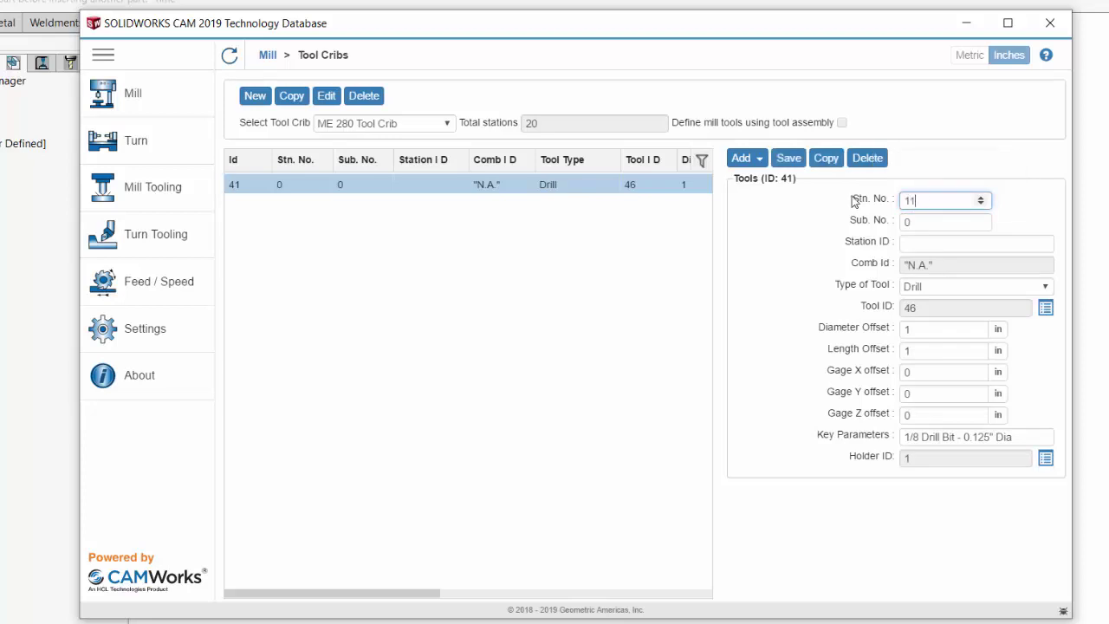
{"action": "left_click", "coordinate": [794, 161]}
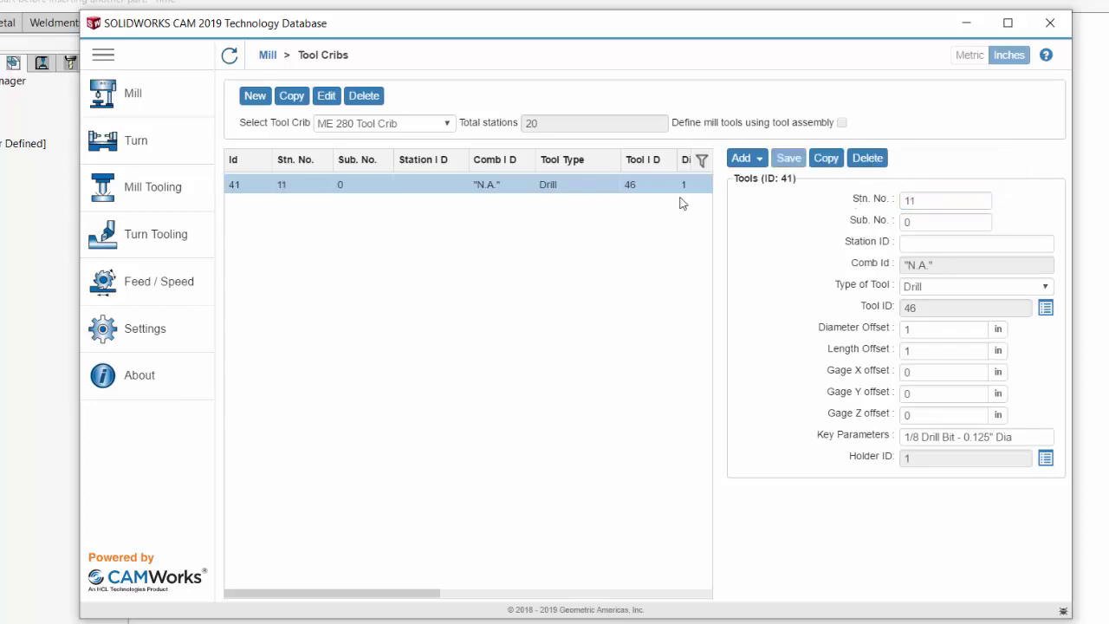
- Add the #20 CNC DRILL to the tool crib, filtering the drill list by tool ID "#20"
{"action": "left_click", "coordinate": [742, 159]}
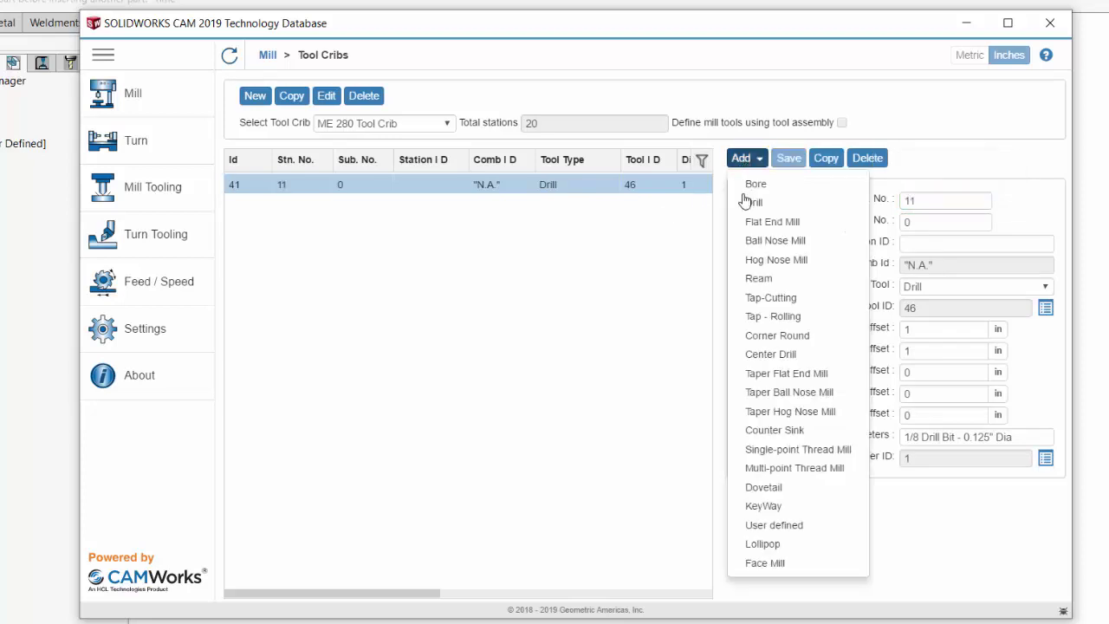
{"action": "left_click", "coordinate": [750, 202]}
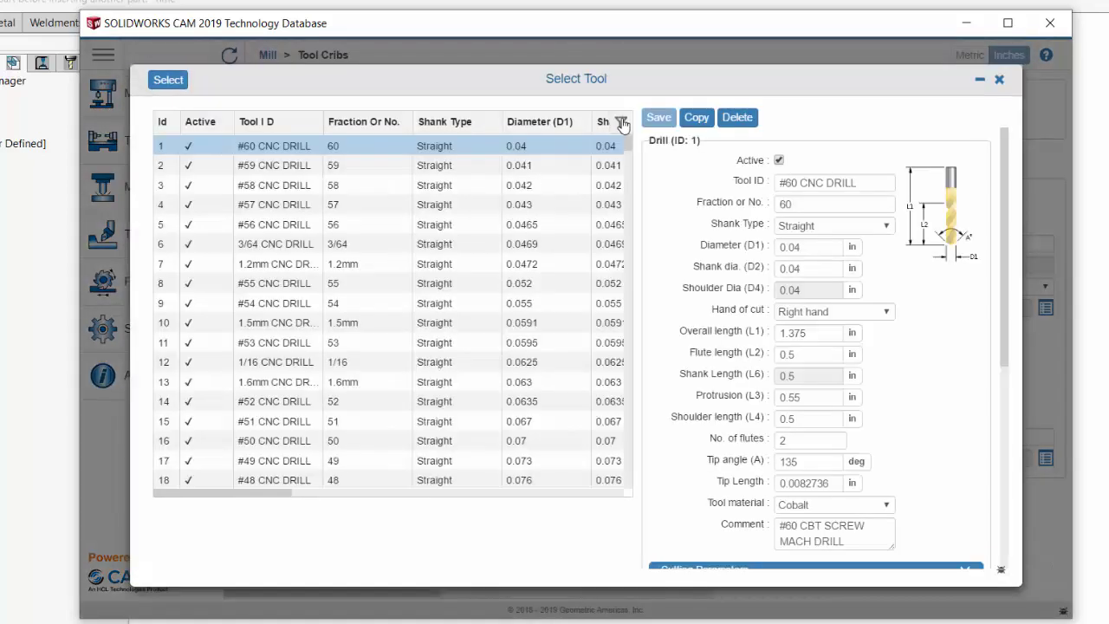
{"action": "left_click", "coordinate": [620, 122]}
{"action": "left_click", "coordinate": [261, 143]}
{"action": "type", "text": "#"}
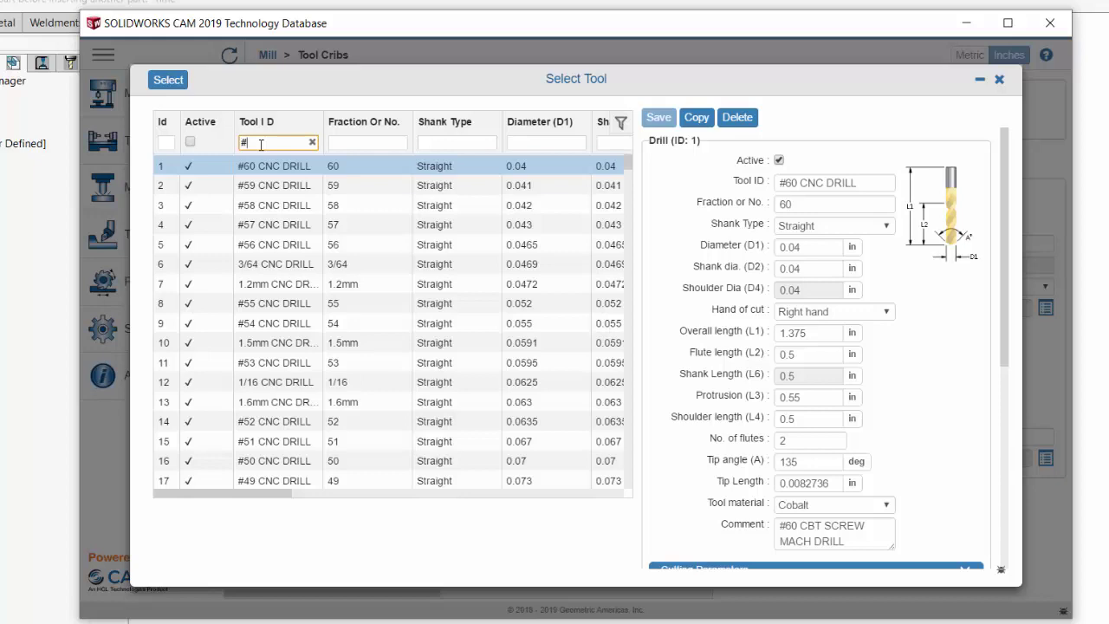
{"action": "type", "text": "20"}
{"action": "left_click", "coordinate": [246, 165]}
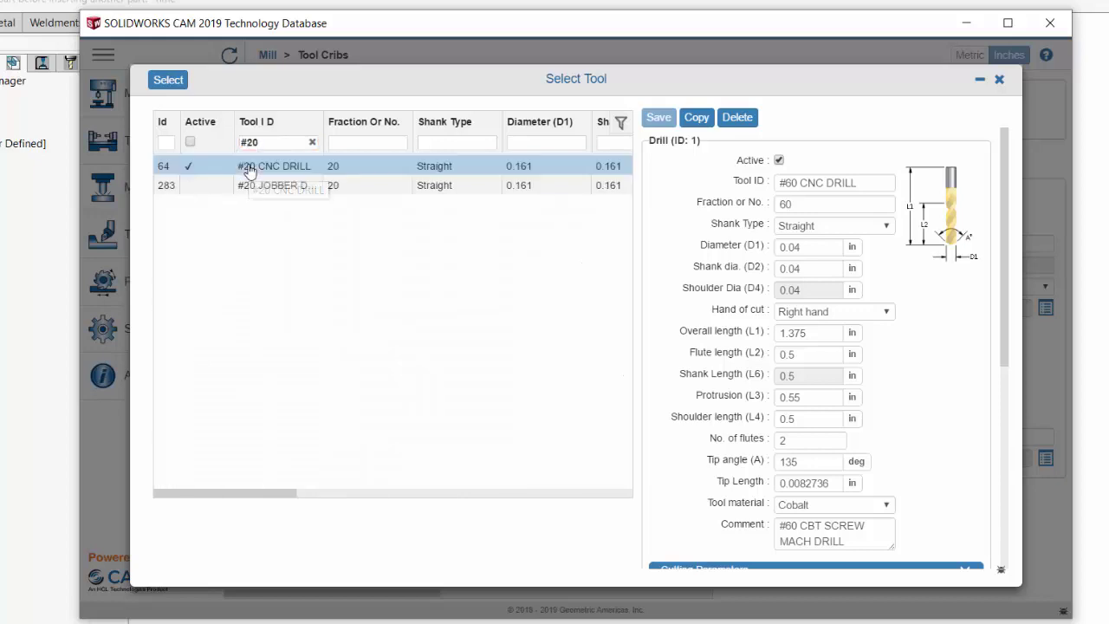
{"action": "left_click", "coordinate": [176, 84]}
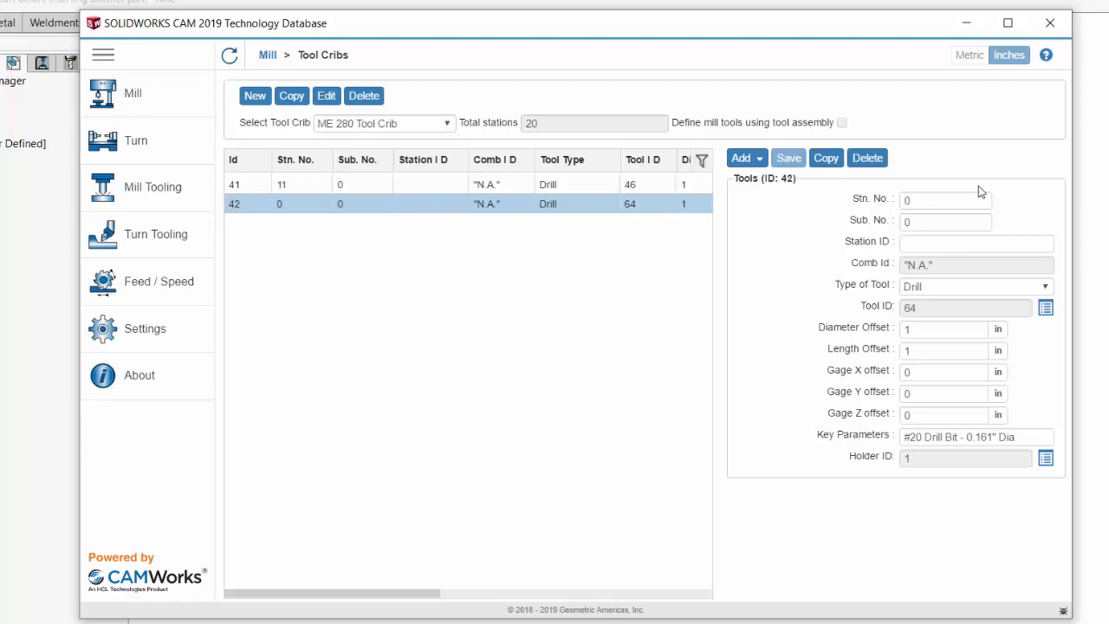
- Set the station number of the #20 drill to 12 and save the entry
{"action": "left_click", "coordinate": [938, 200]}
{"action": "key", "text": "BackSpace"}
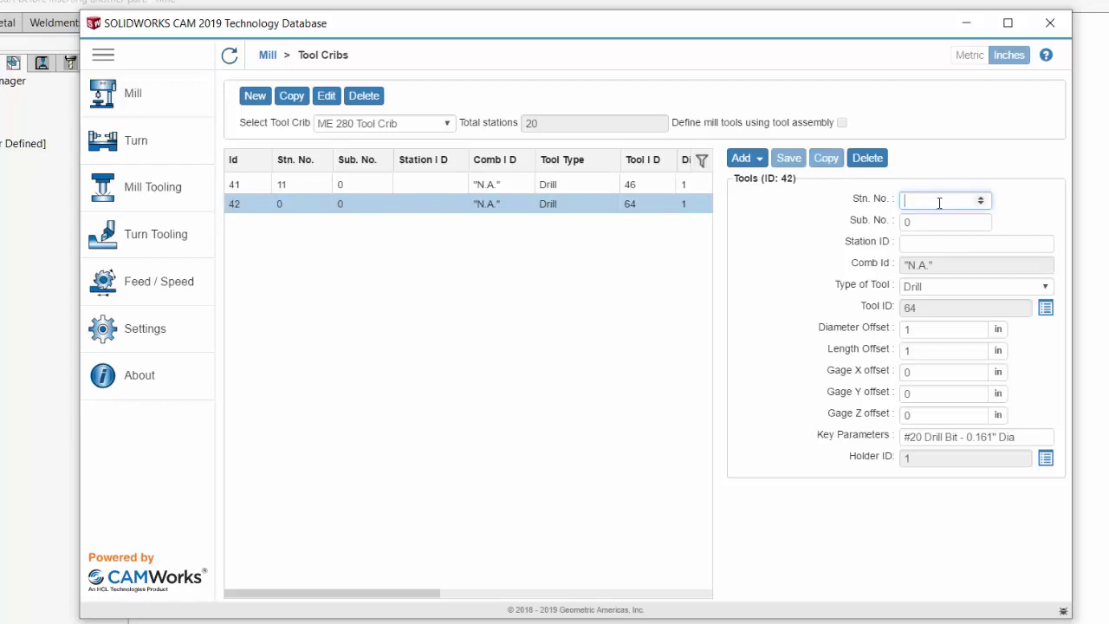
{"action": "type", "text": "12"}
{"action": "left_click", "coordinate": [786, 159]}
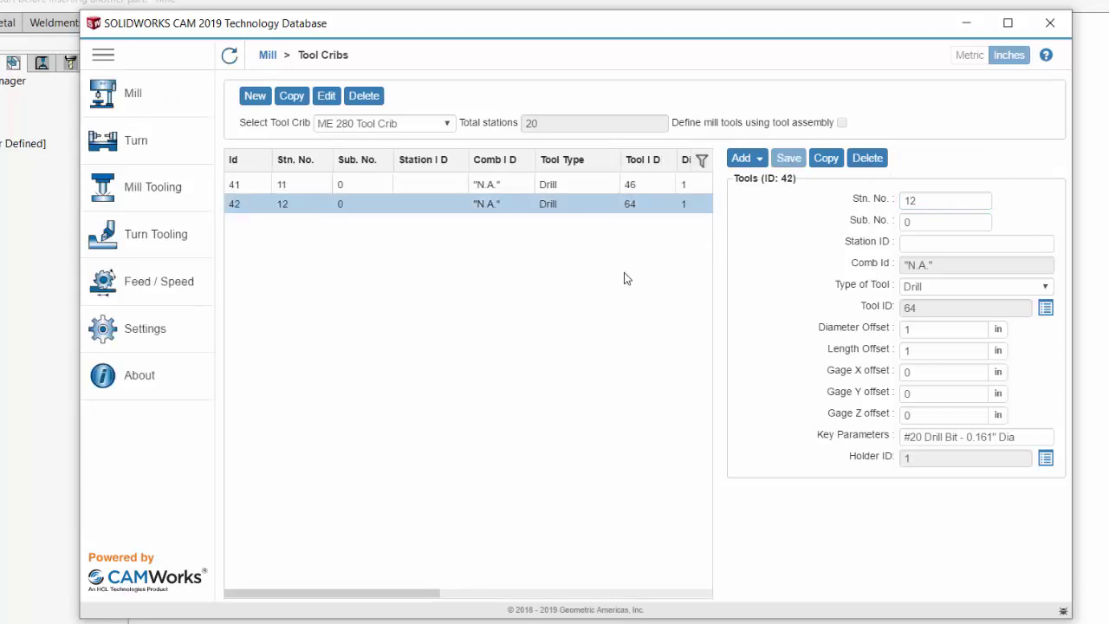
- Add the flat end mill 1/4 EM CRB 4FL 3/4 LOC to the tool crib, filtering by tool ID "1/4"
{"action": "left_click", "coordinate": [741, 158]}
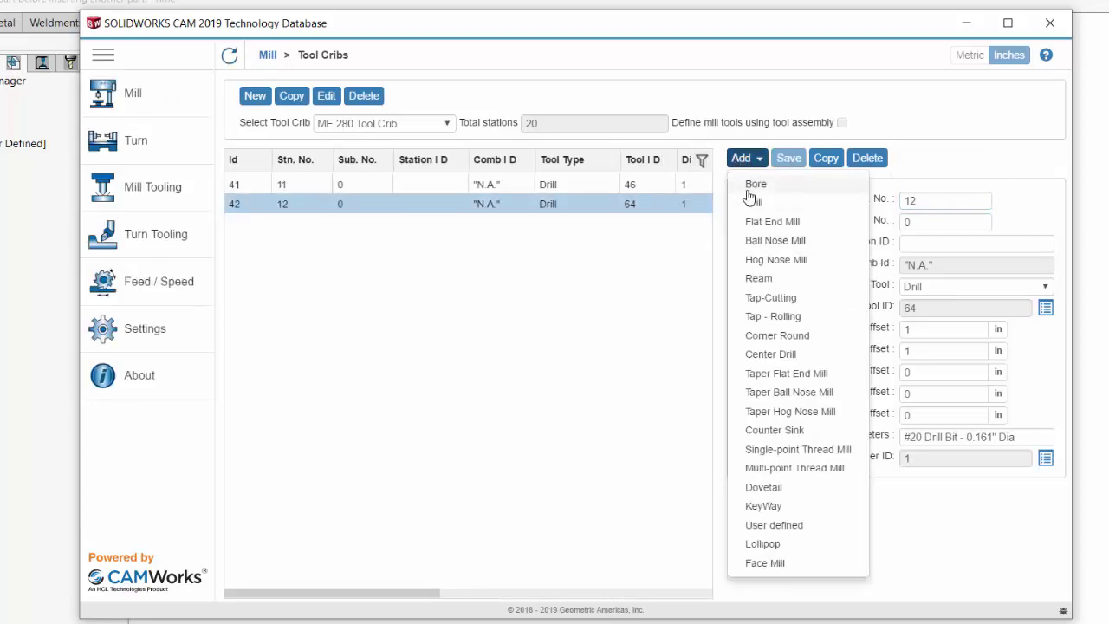
{"action": "left_click", "coordinate": [768, 224]}
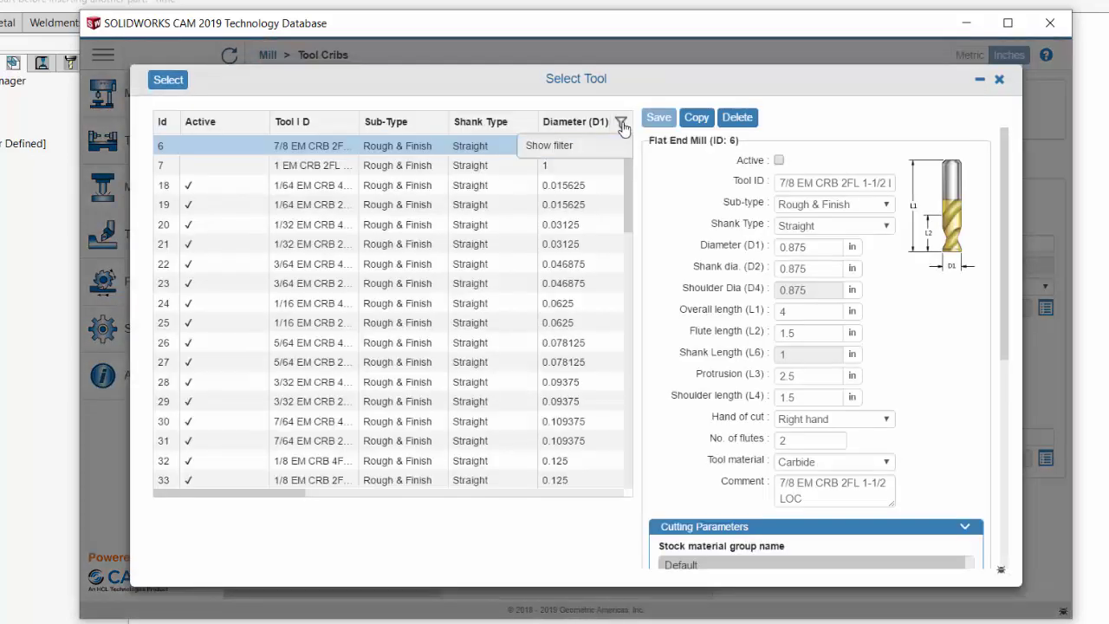
{"action": "left_click", "coordinate": [621, 124]}
{"action": "left_click", "coordinate": [303, 144]}
{"action": "type", "text": "1/4"}
{"action": "left_click", "coordinate": [292, 171]}
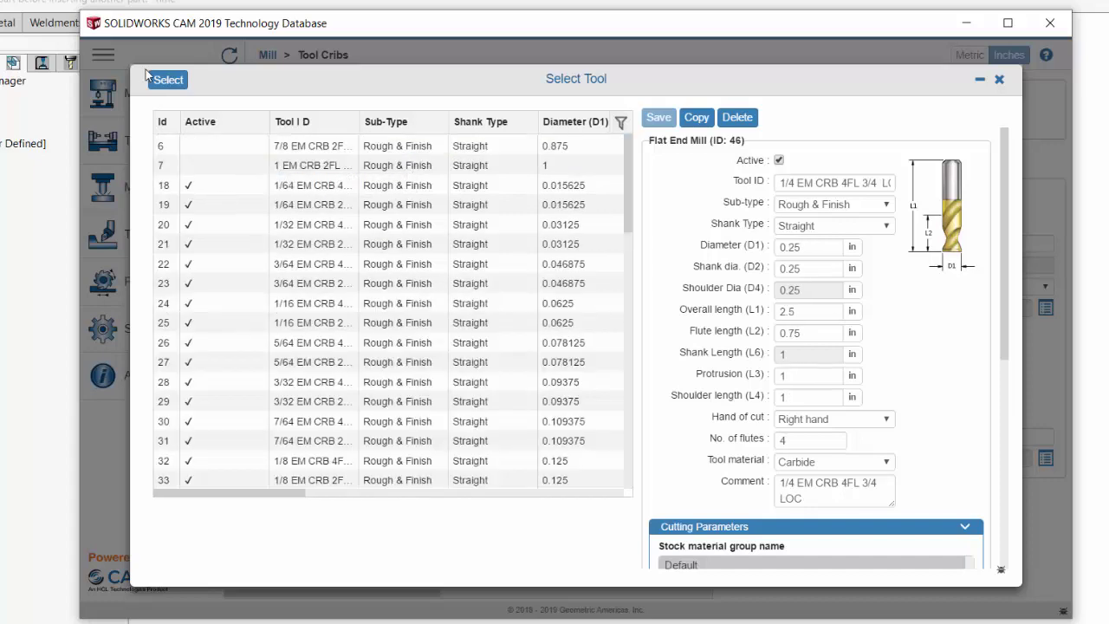
{"action": "left_click", "coordinate": [168, 79]}
- Set the station number of the 1/4 flat end mill to 13, save the entry, and close the Technology Database
{"action": "left_click", "coordinate": [911, 201]}
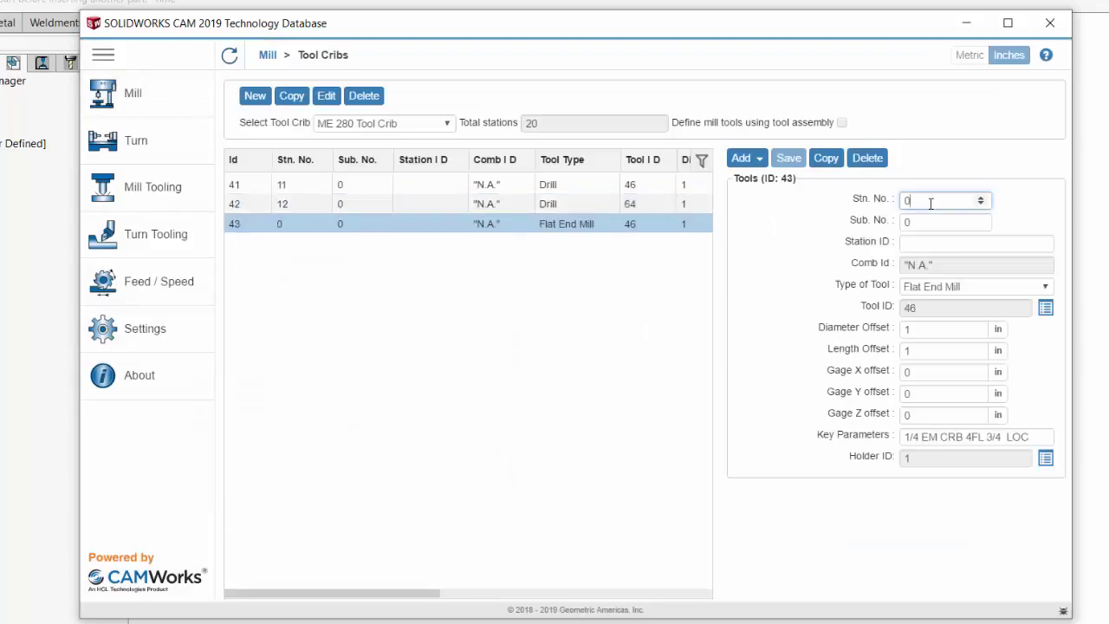
{"action": "type", "text": "13"}
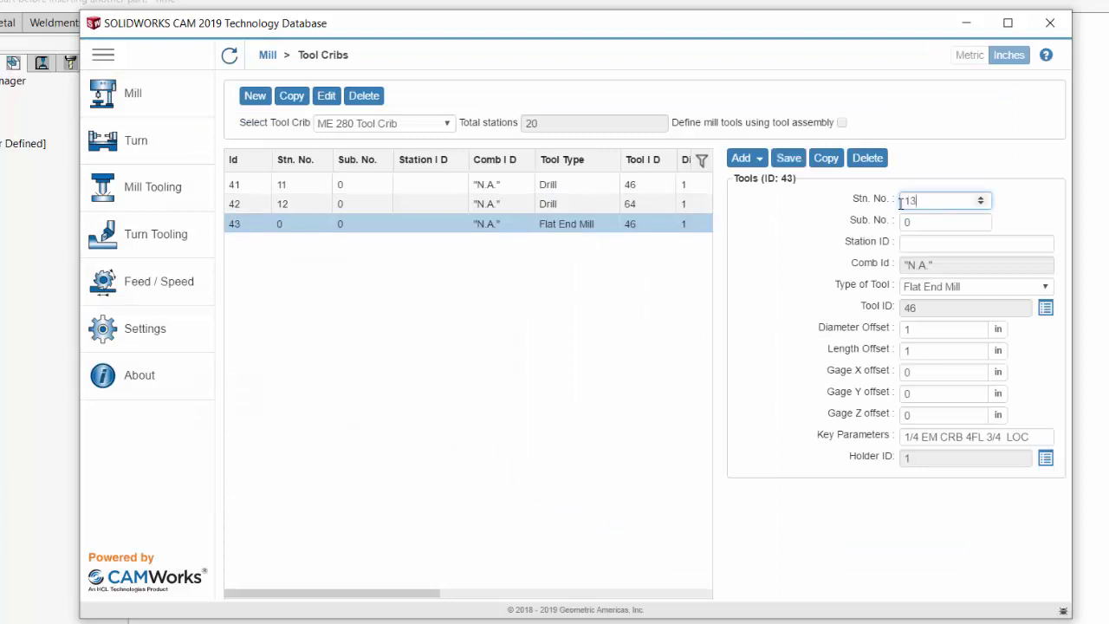
{"action": "left_click", "coordinate": [788, 158]}
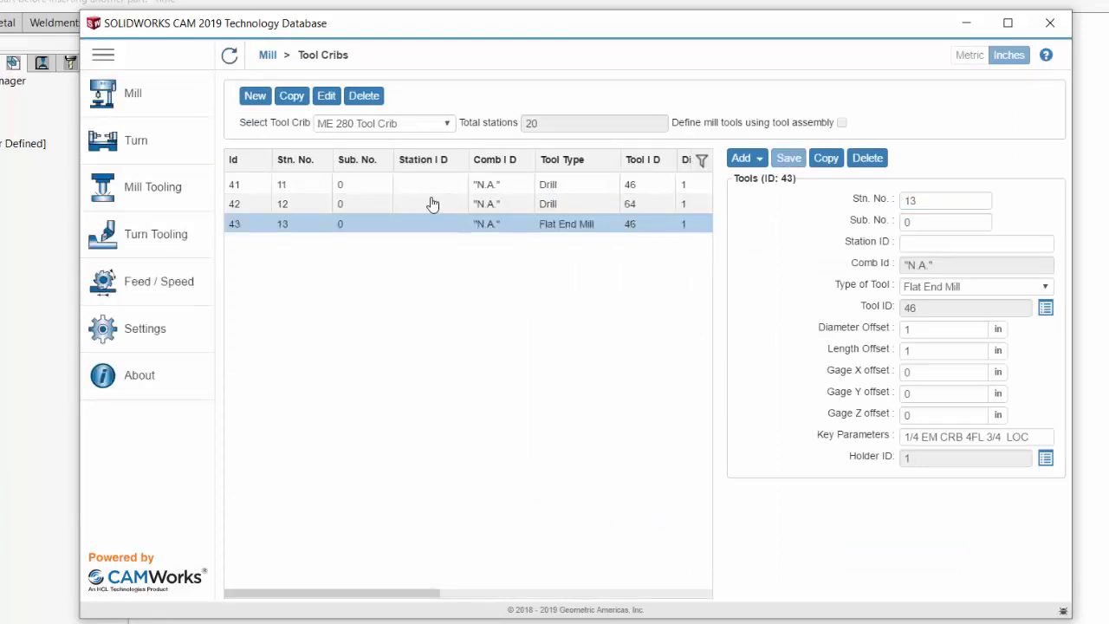
{"action": "left_click", "coordinate": [1051, 24]}
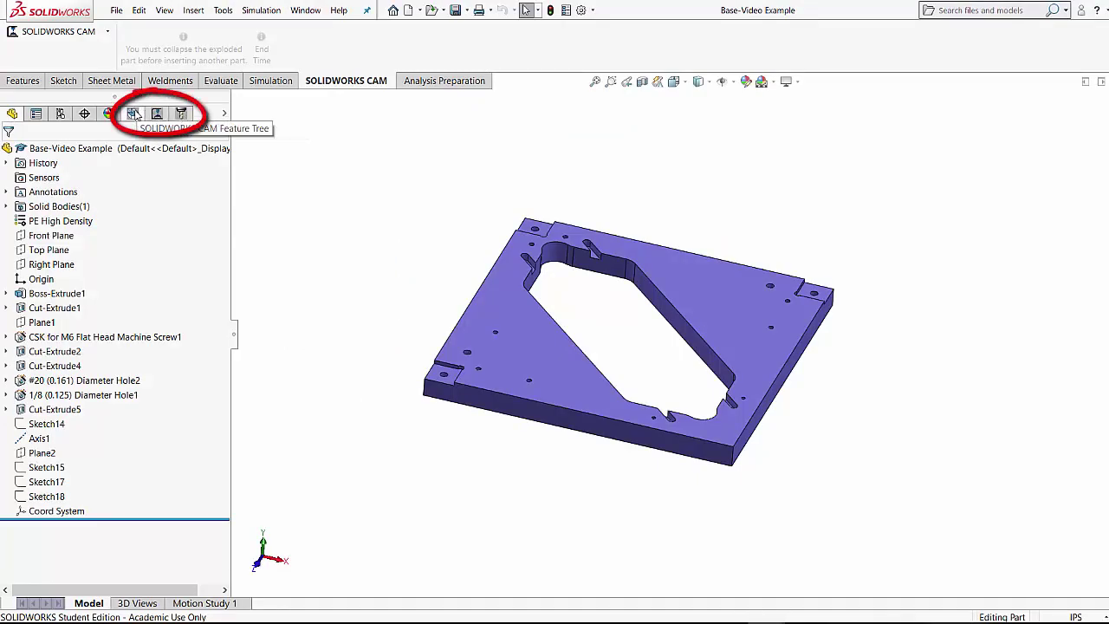
- Open the machine definition from the CAM feature tree and select Mill - Inch as the machine
{"action": "left_click", "coordinate": [133, 114]}
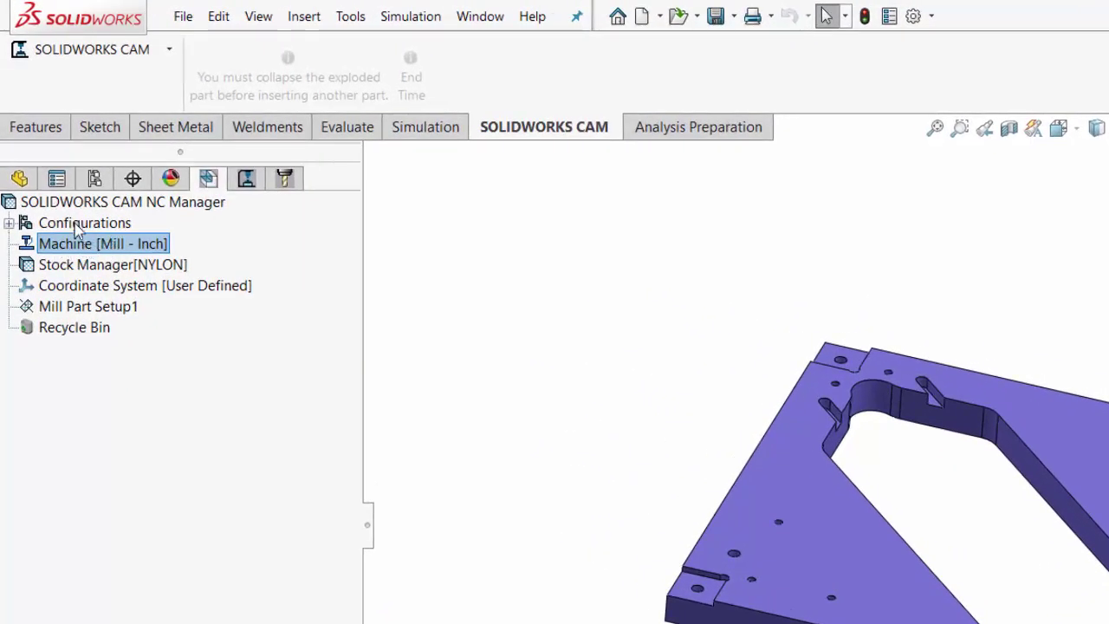
{"action": "left_click", "coordinate": [170, 52]}
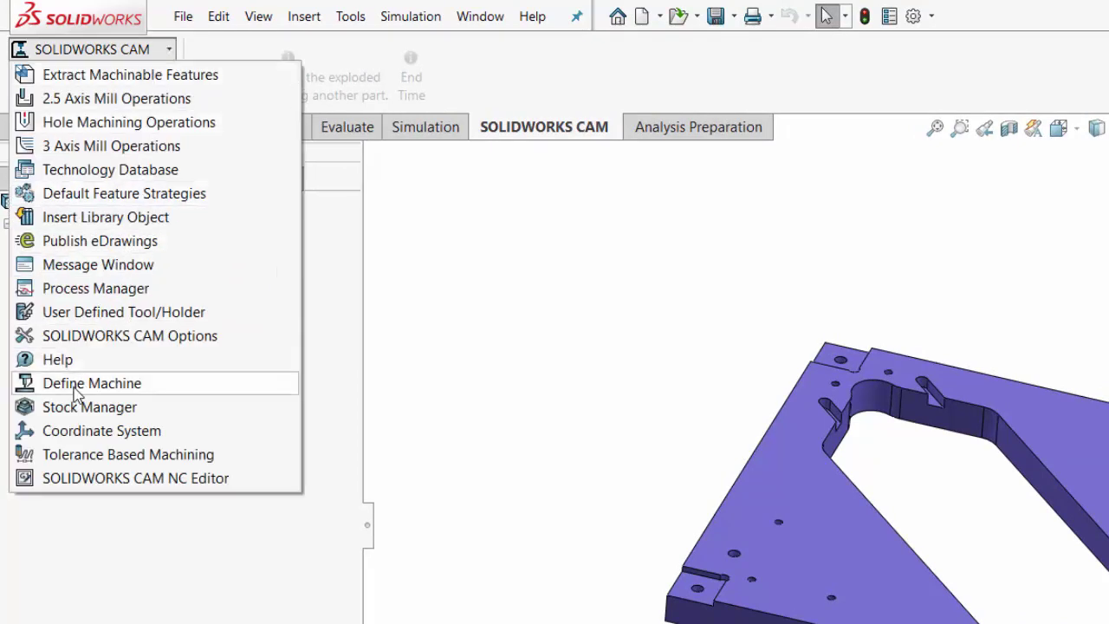
{"action": "left_click", "coordinate": [408, 339]}
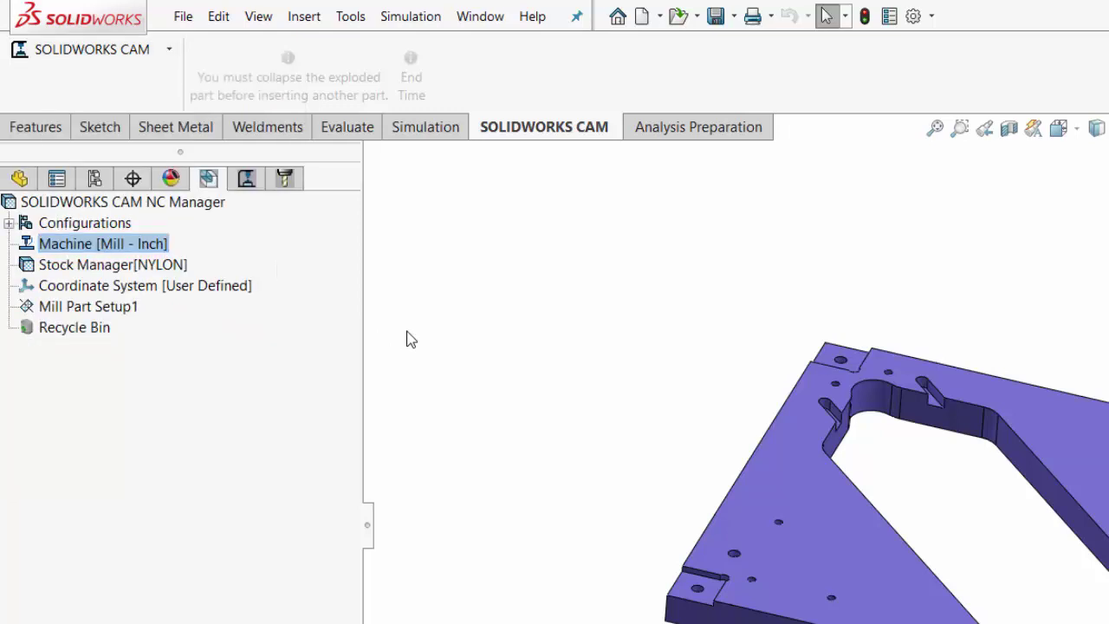
{"action": "right_click", "coordinate": [98, 249]}
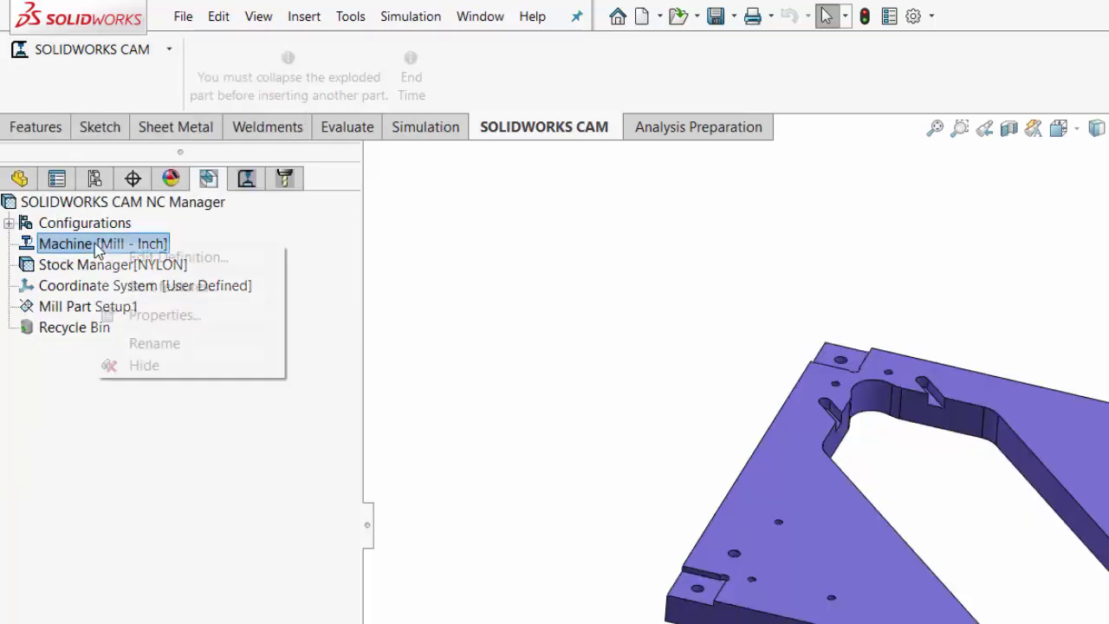
{"action": "left_click", "coordinate": [154, 257]}
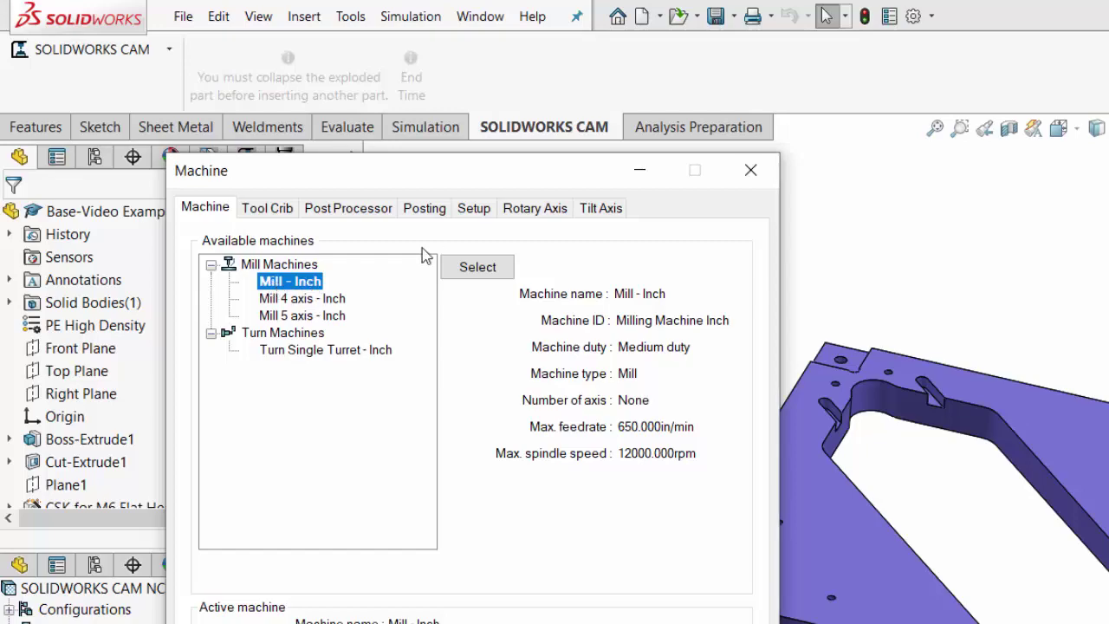
{"action": "left_click", "coordinate": [459, 266]}
- Make the ME 280 Tool Crib the machine's active tool crib and restrict machining to tool crib tools only
{"action": "left_click", "coordinate": [267, 209]}
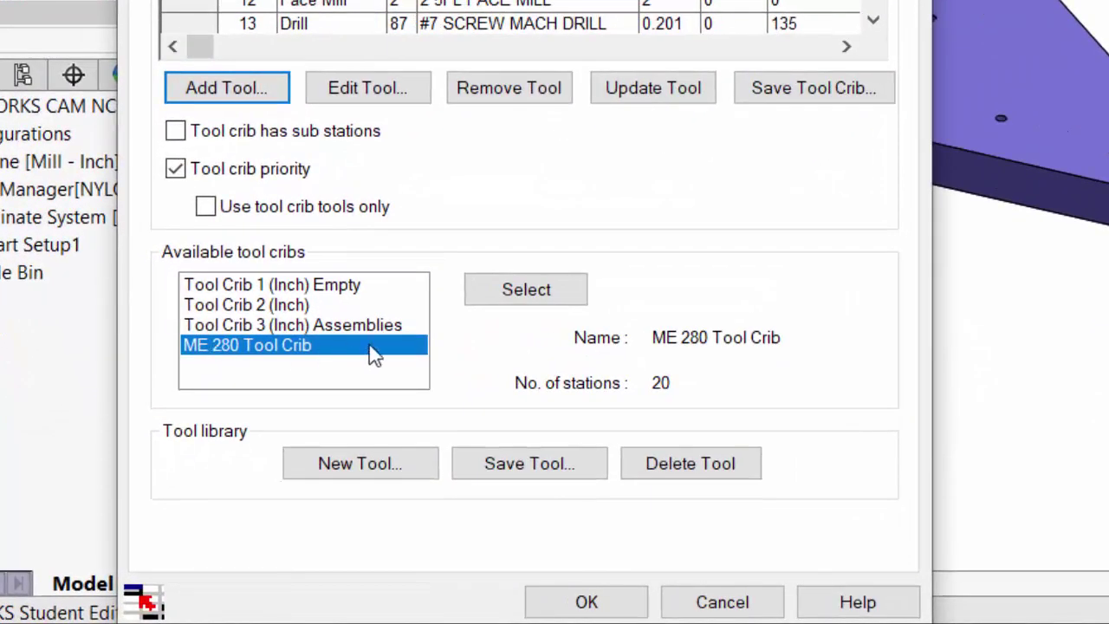
{"action": "left_click", "coordinate": [525, 295]}
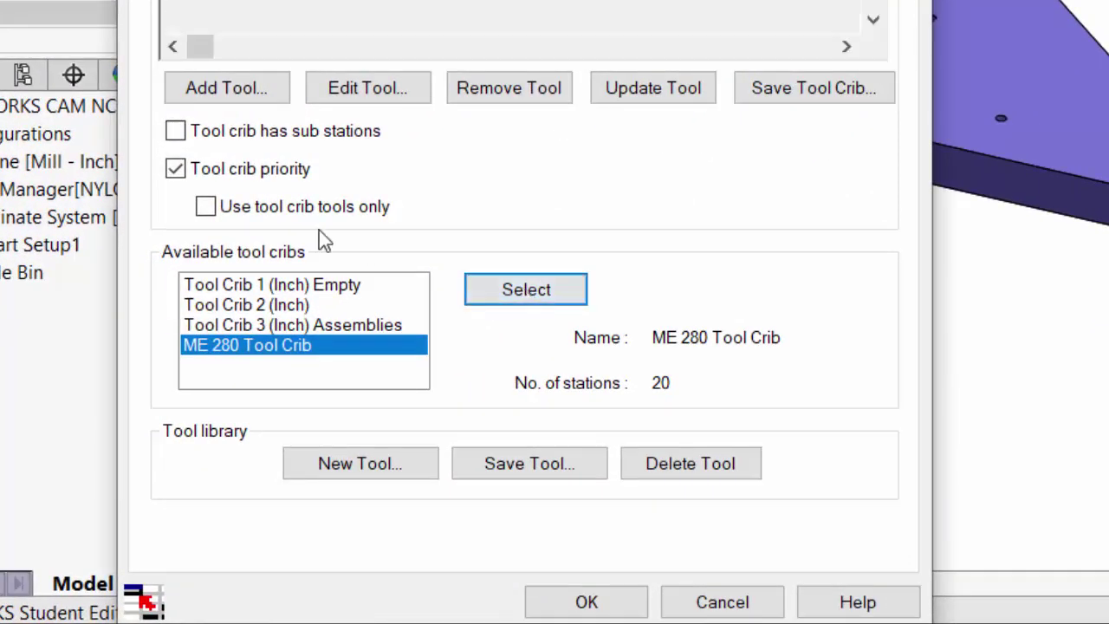
{"action": "left_click", "coordinate": [206, 208]}
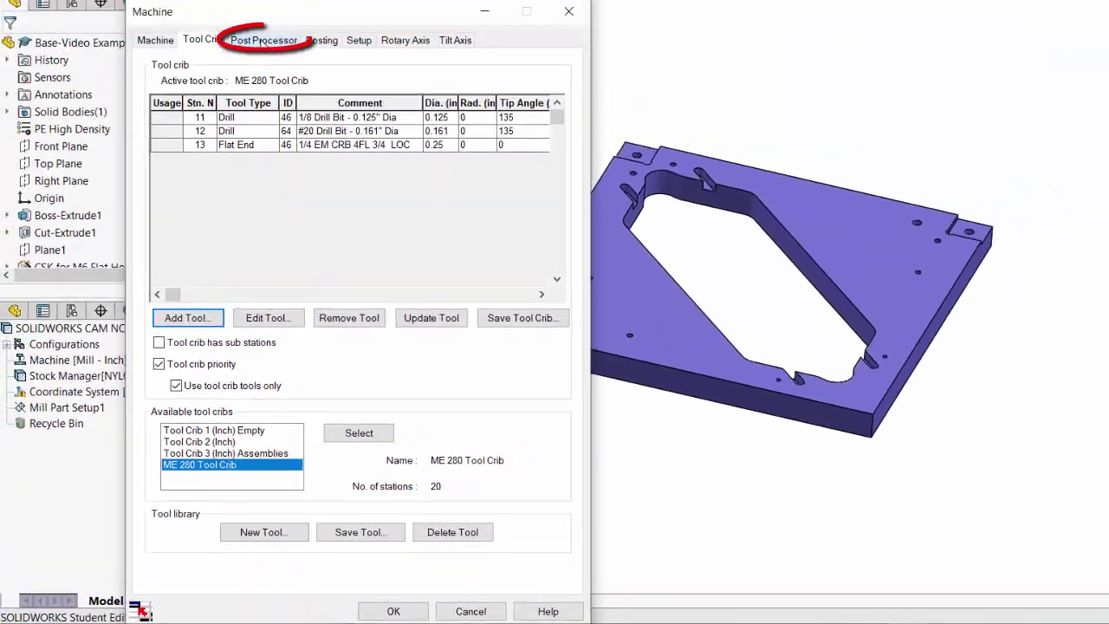
- Choose the MILL\HAAS_VF3 post processor and accept the machine definition
{"action": "left_click", "coordinate": [264, 40]}
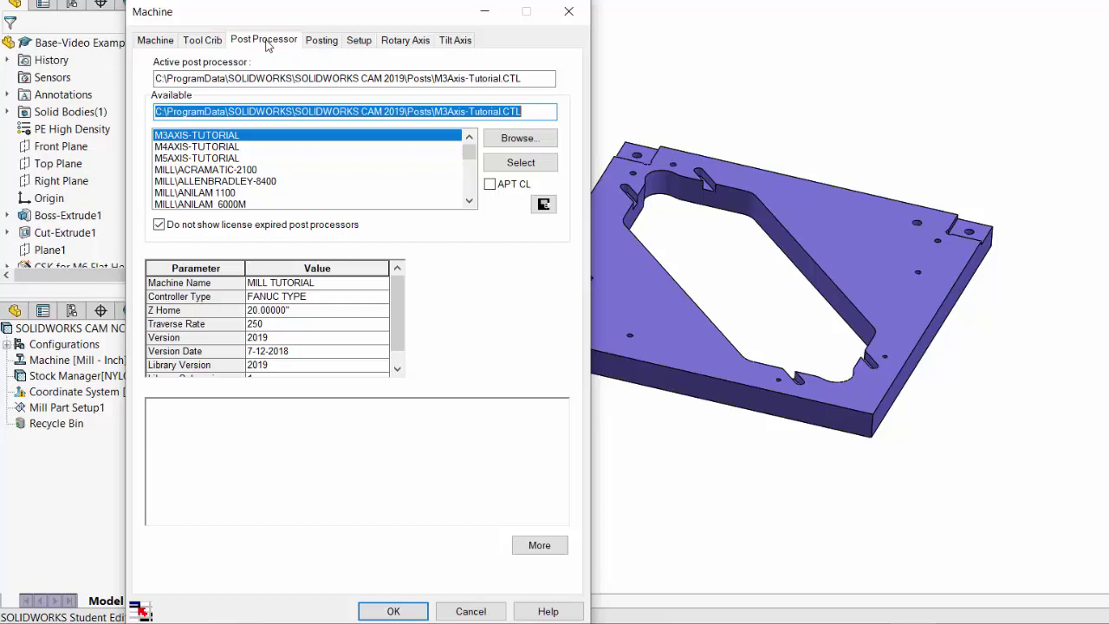
{"action": "left_click", "coordinate": [469, 202]}
{"action": "left_click", "coordinate": [469, 201]}
{"action": "left_click", "coordinate": [469, 202]}
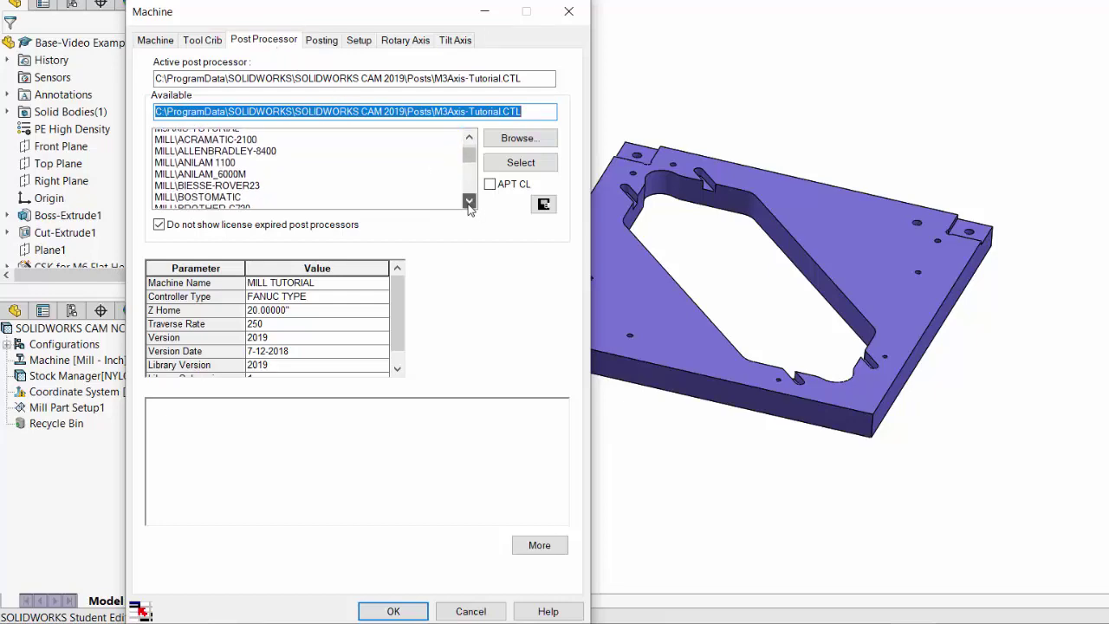
{"action": "left_click", "coordinate": [468, 202]}
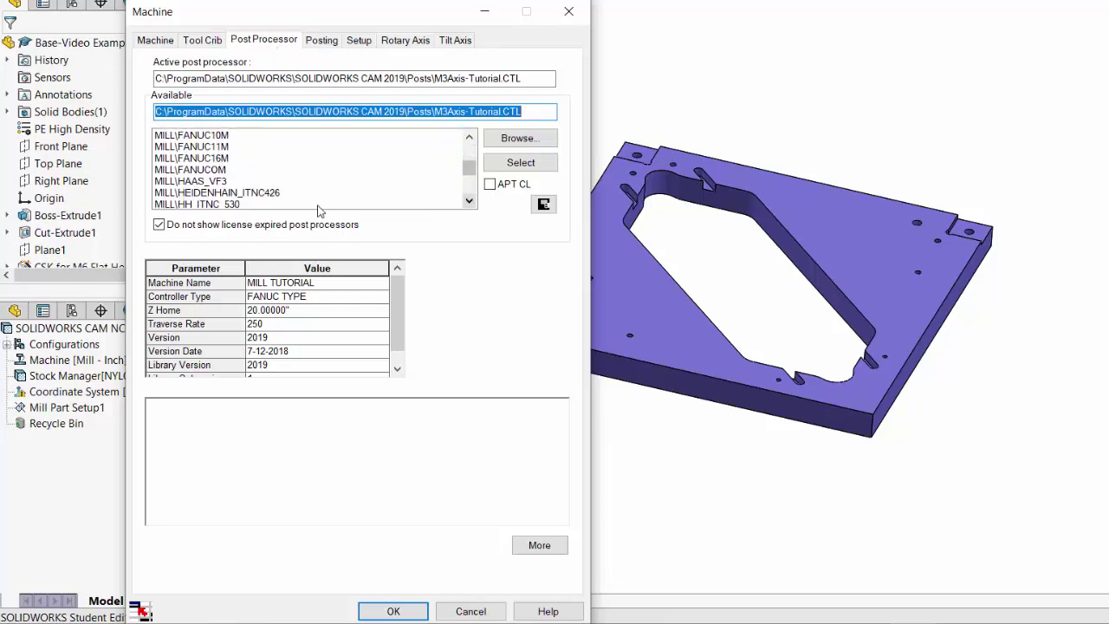
{"action": "left_click", "coordinate": [194, 183]}
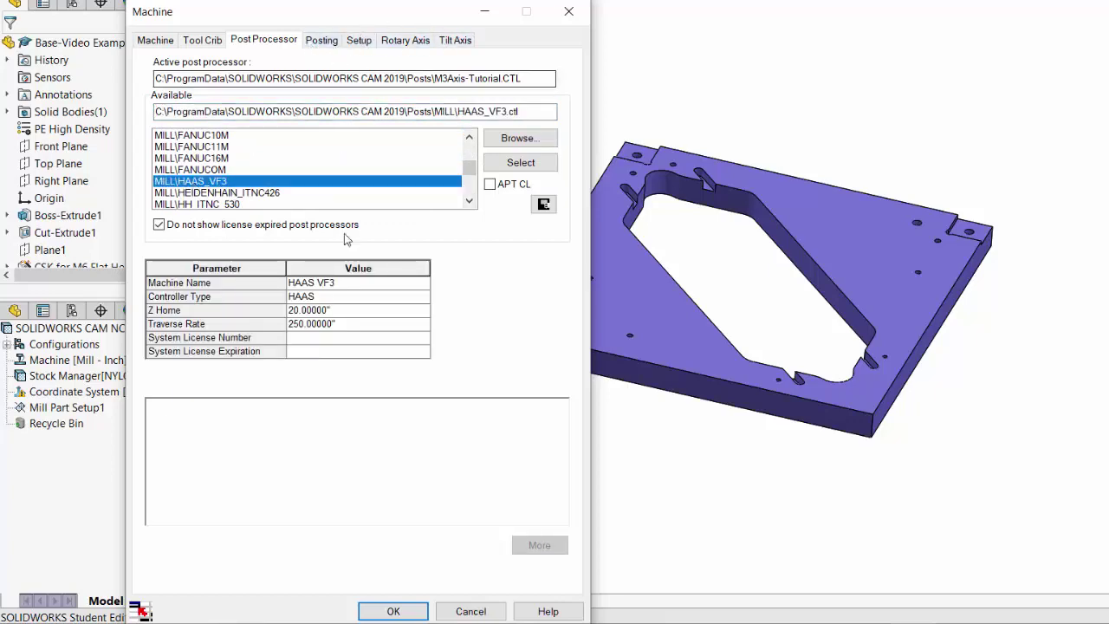
{"action": "left_click", "coordinate": [390, 611]}
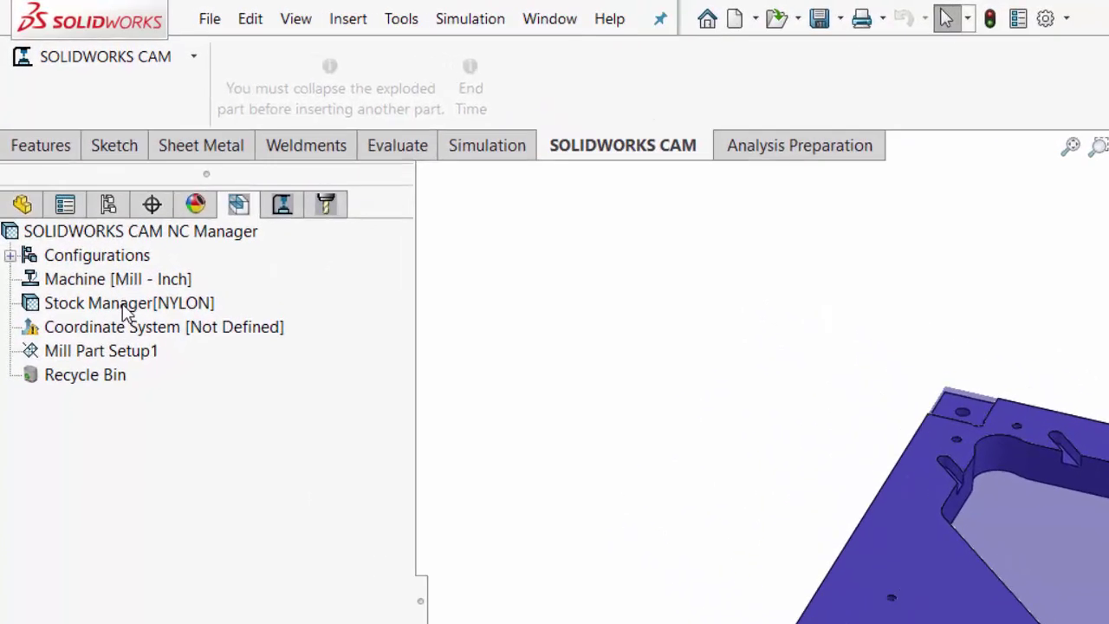
- Edit the stock definition, choose NYLON as the material, and accept it with the bounding box stock type
{"action": "left_click", "coordinate": [74, 180]}
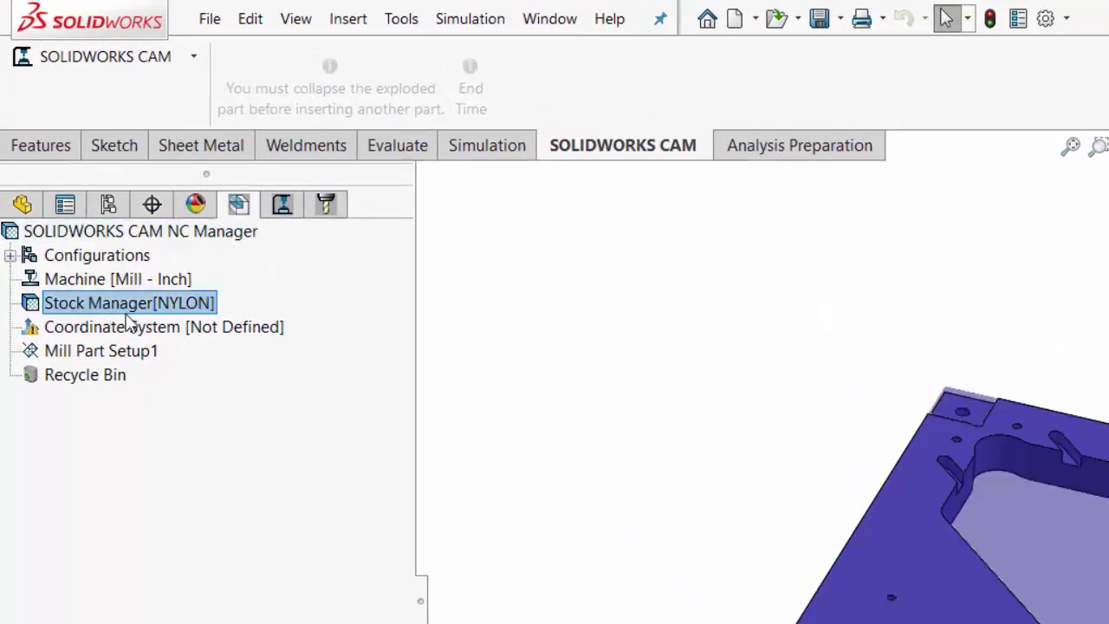
{"action": "left_click", "coordinate": [194, 57]}
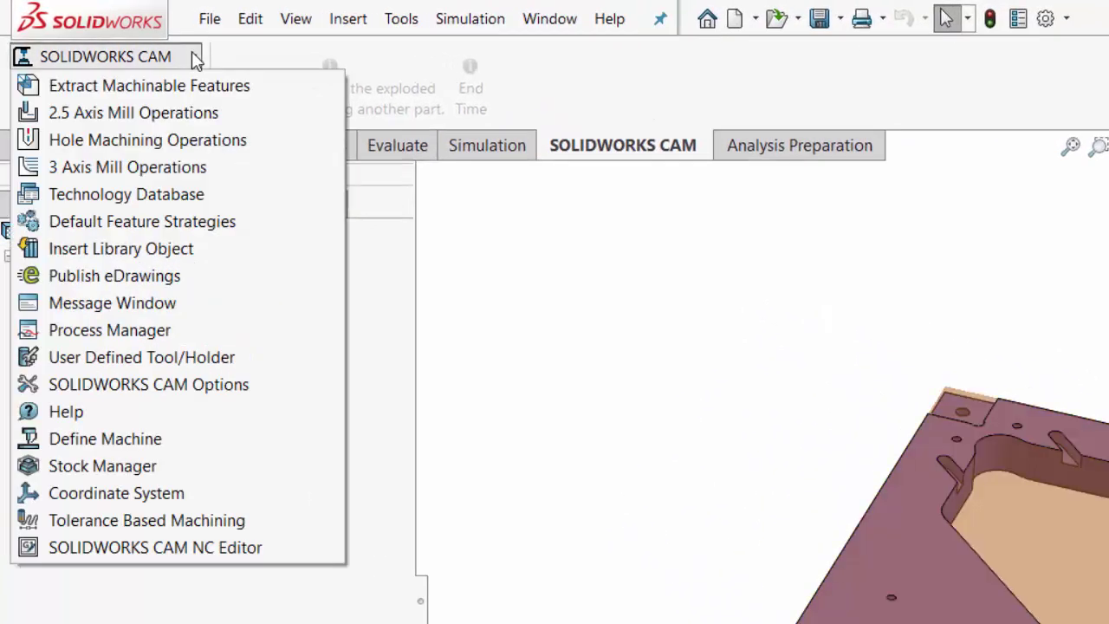
{"action": "left_click", "coordinate": [125, 466]}
{"action": "right_click", "coordinate": [140, 304]}
{"action": "left_click", "coordinate": [163, 315]}
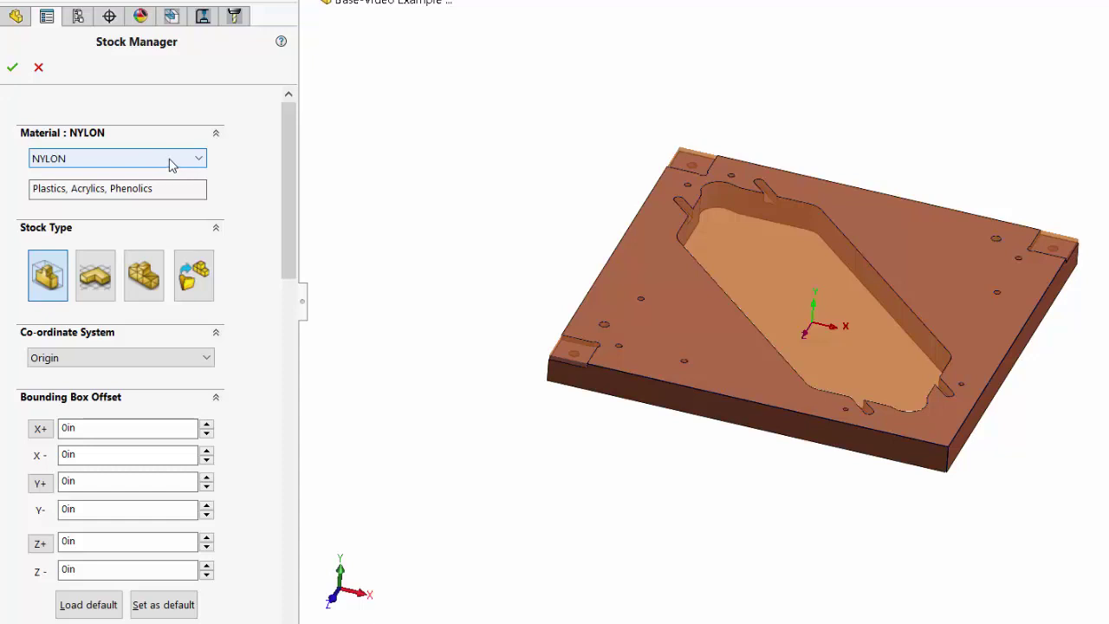
{"action": "left_click", "coordinate": [170, 161]}
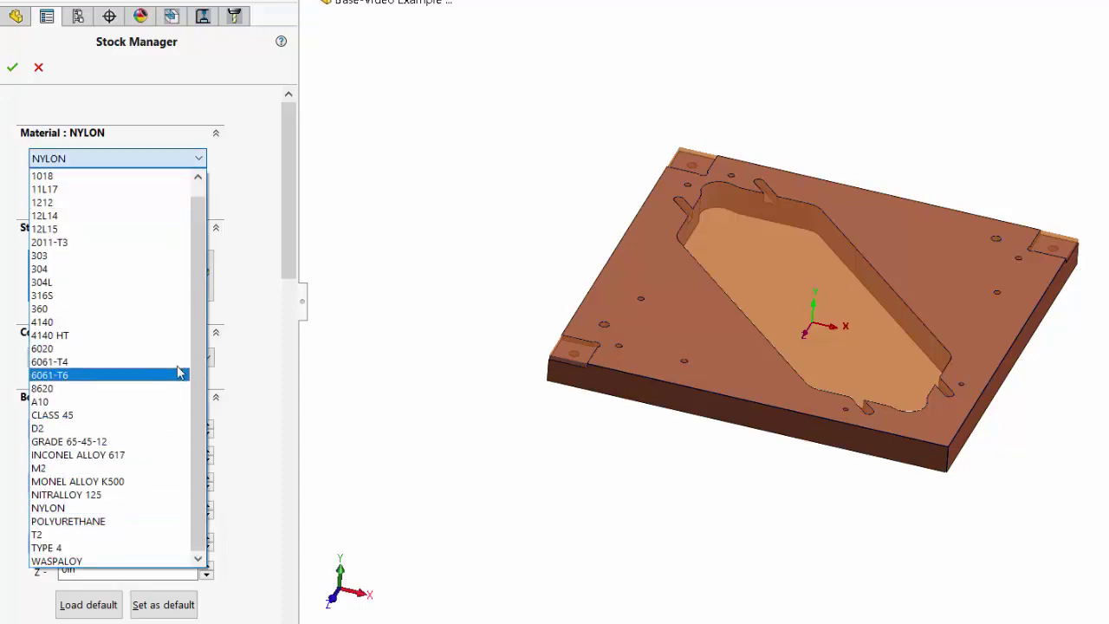
{"action": "left_click", "coordinate": [63, 514]}
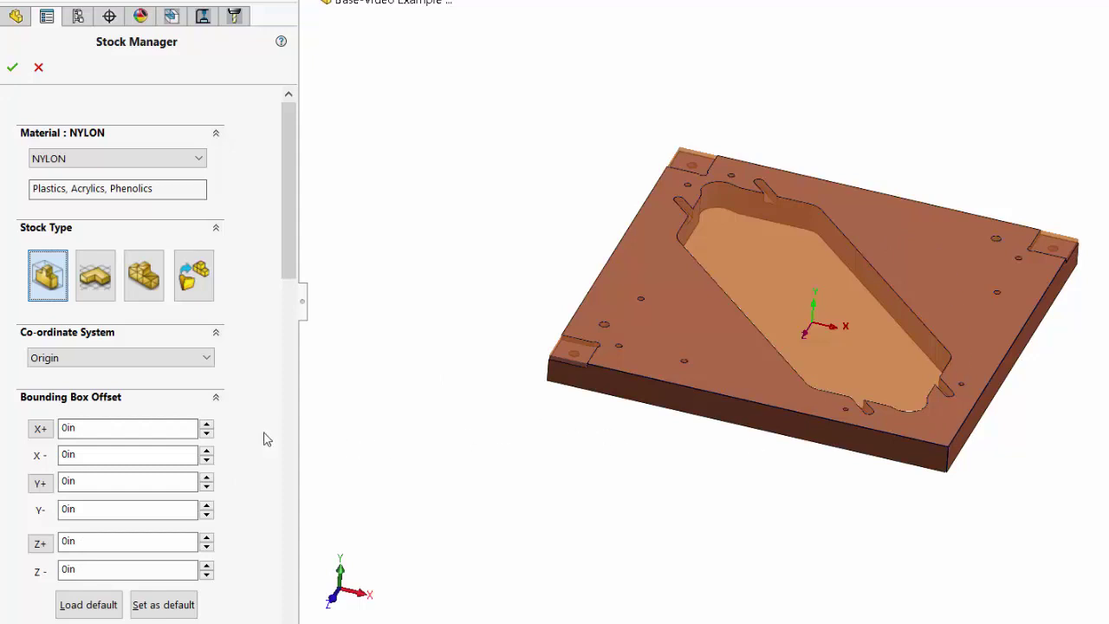
{"action": "left_click", "coordinate": [12, 67]}
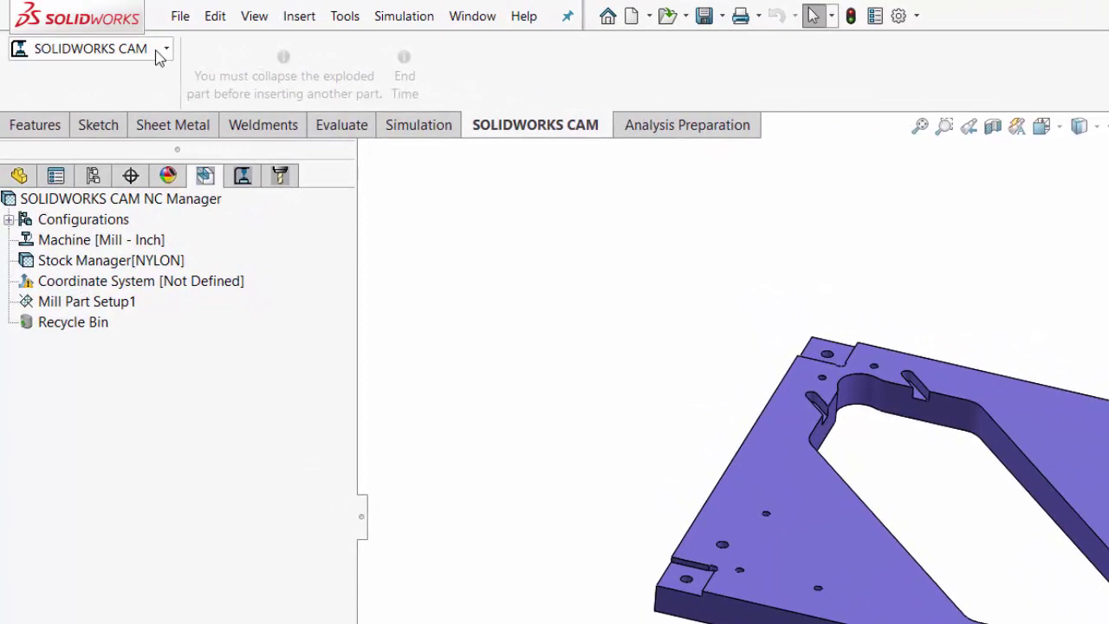
- Edit the fixture coordinate system and place its origin on the lower vertex at the plate's front-left corner
{"action": "left_click", "coordinate": [164, 51]}
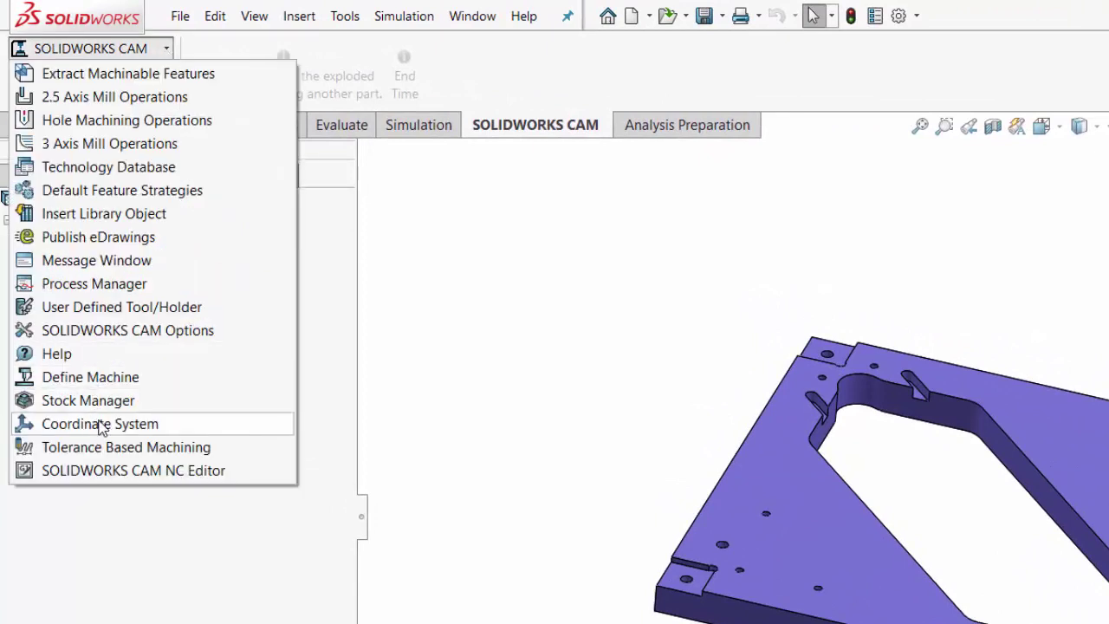
{"action": "left_click", "coordinate": [462, 404]}
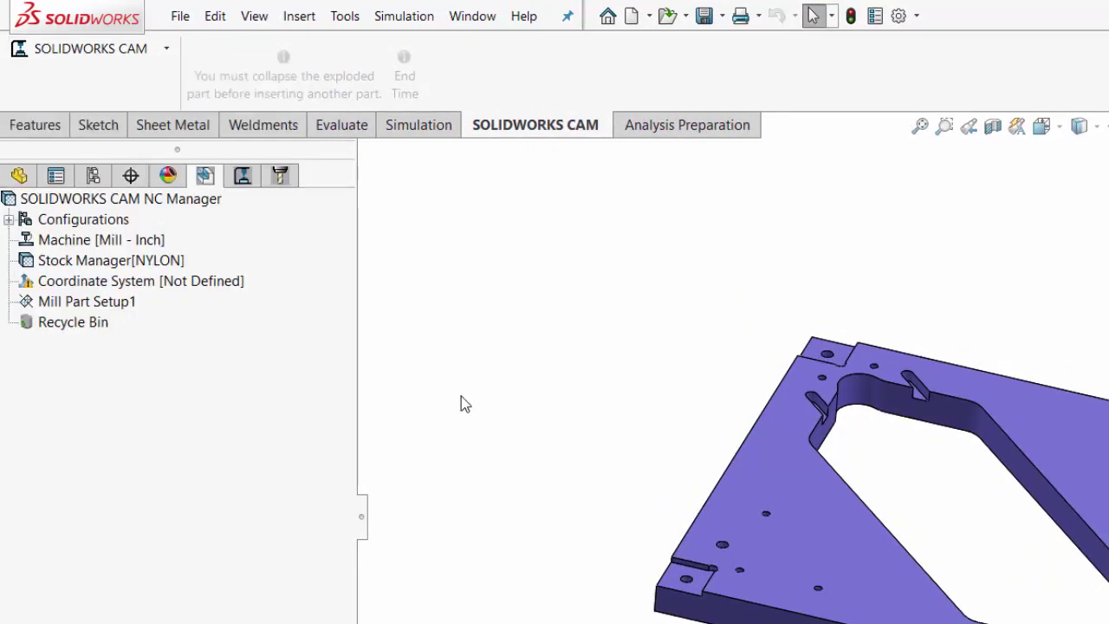
{"action": "right_click", "coordinate": [85, 286]}
{"action": "left_click", "coordinate": [143, 295]}
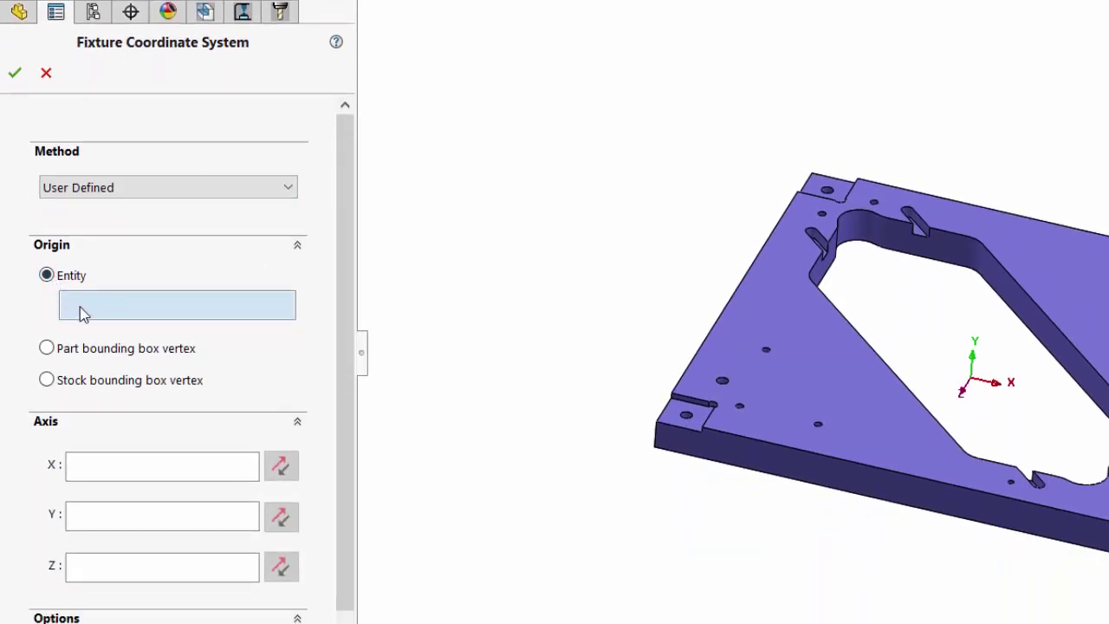
{"action": "left_click", "coordinate": [654, 449]}
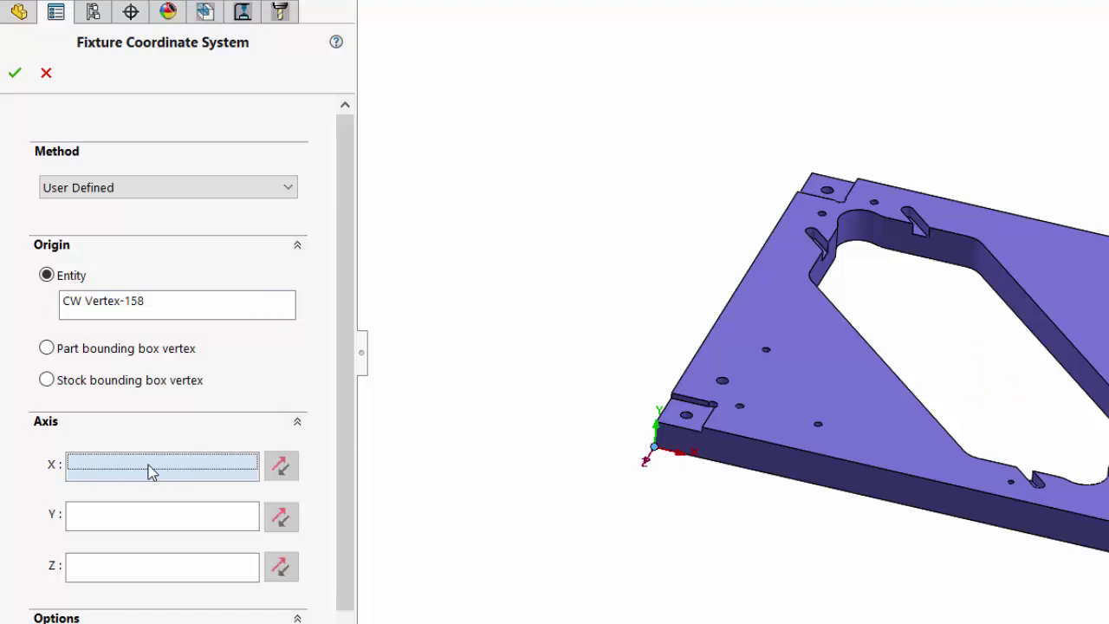
- Align the coordinate system's X axis with the bottom front edge and Y with the bottom left edge, reversing the Y direction
{"action": "left_click", "coordinate": [727, 472]}
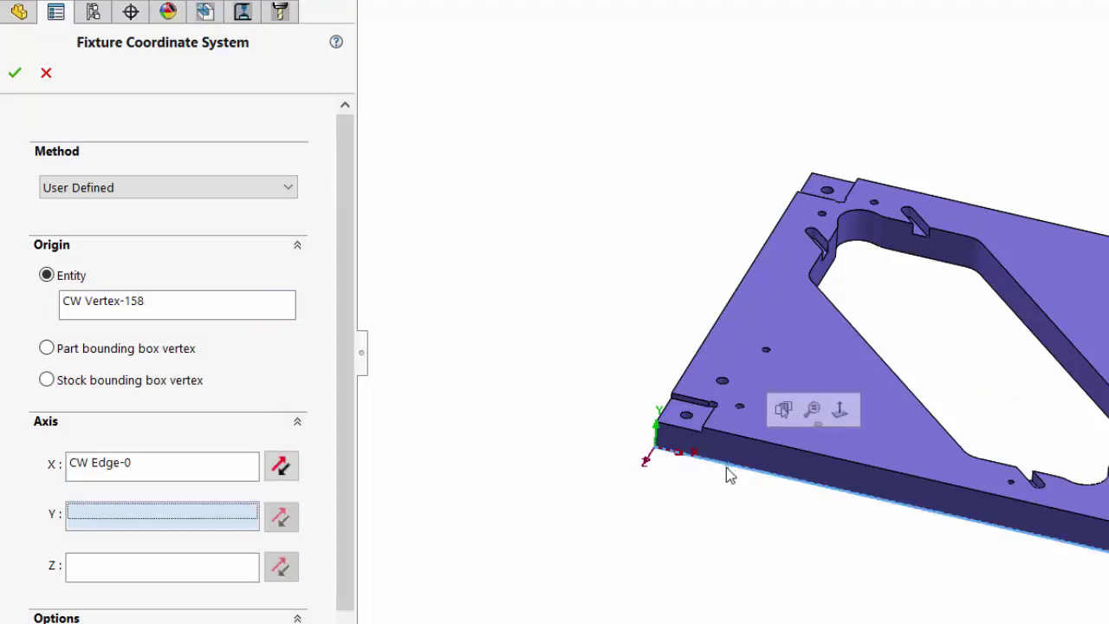
{"action": "middle_click_drag", "start_coordinate": [547, 438], "coordinate": [996, 470]}
{"action": "left_click", "coordinate": [996, 469]}
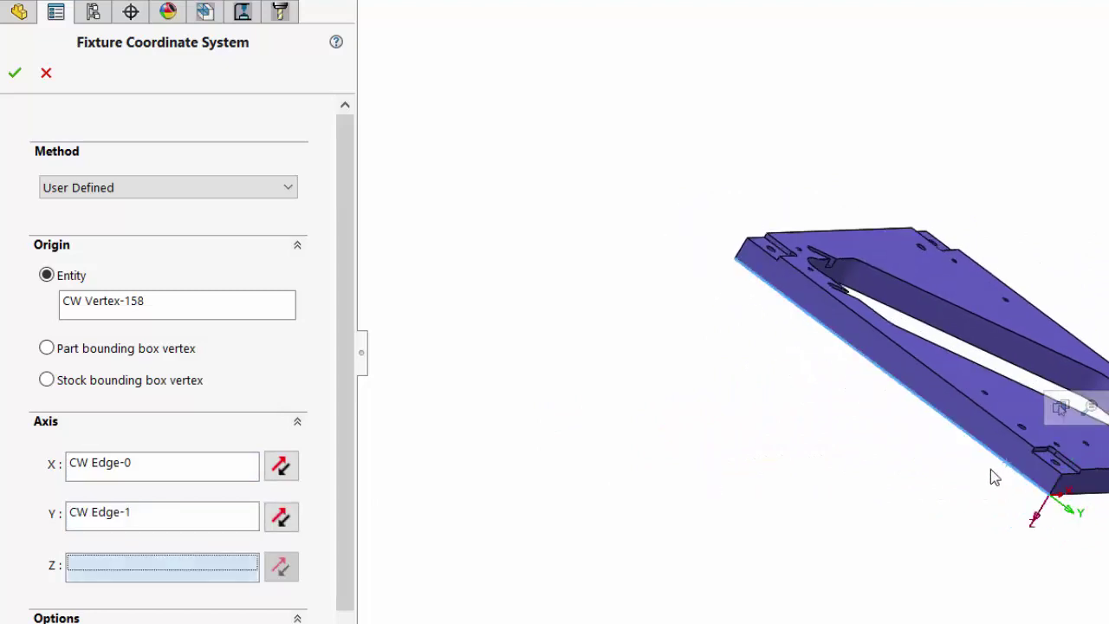
{"action": "left_click", "coordinate": [283, 518]}
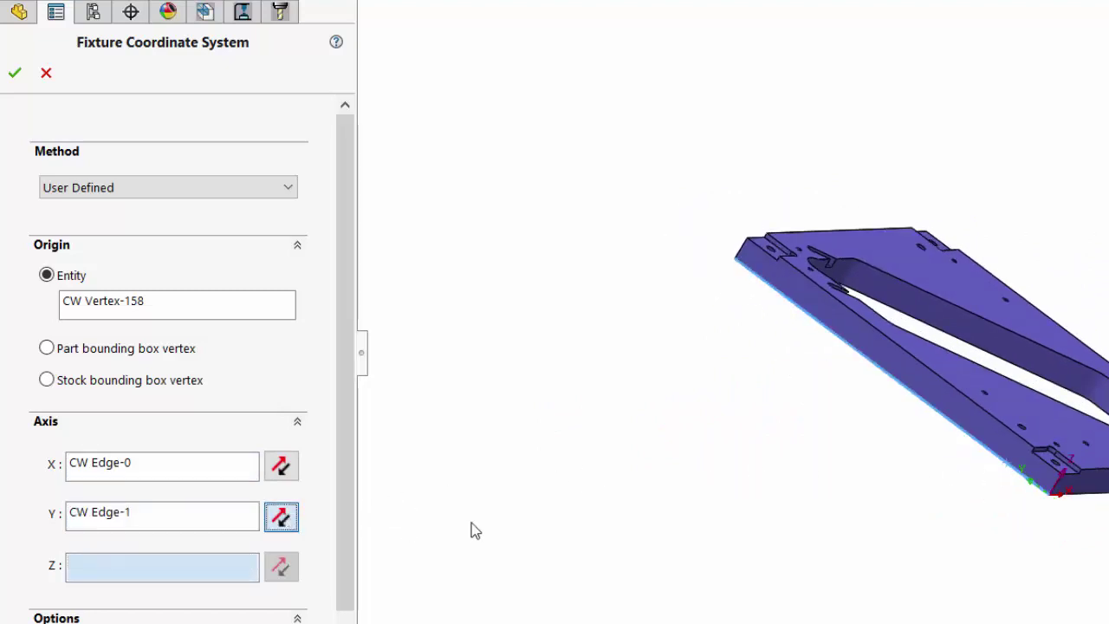
{"action": "middle_click_drag", "start_coordinate": [941, 512], "coordinate": [766, 474]}
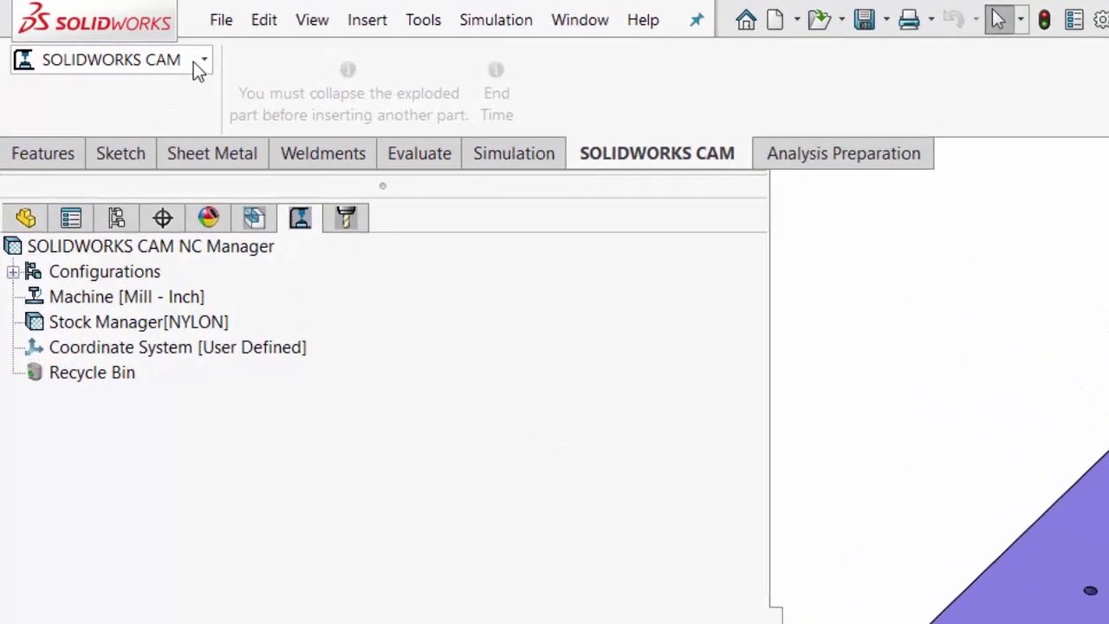
- Run Extract Machinable Features on the base plate
{"action": "left_click", "coordinate": [191, 62]}
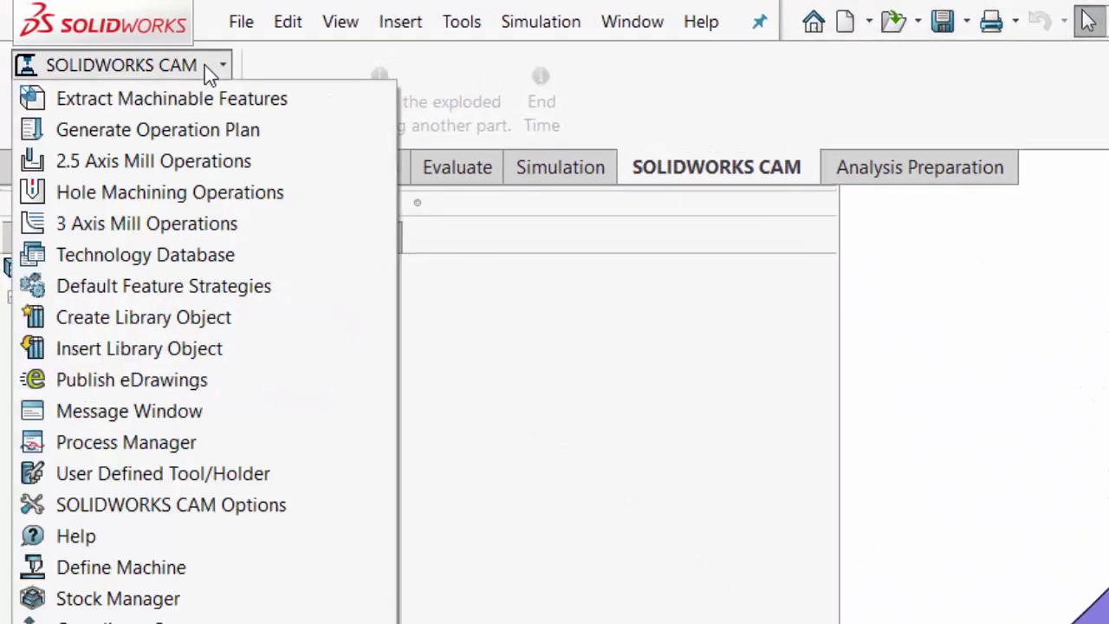
{"action": "left_click", "coordinate": [177, 102]}
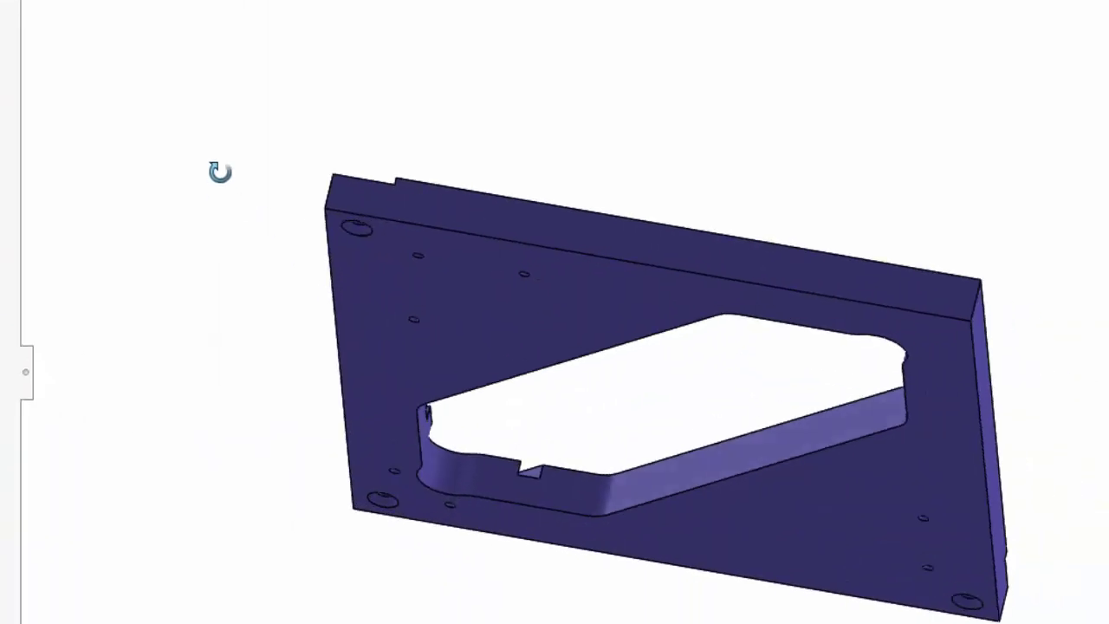
{"action": "middle_click_drag", "start_coordinate": [218, 170], "coordinate": [305, 188]}
{"action": "scroll", "coordinate": [413, 220], "scroll_direction": "up", "scroll_amount": 5}
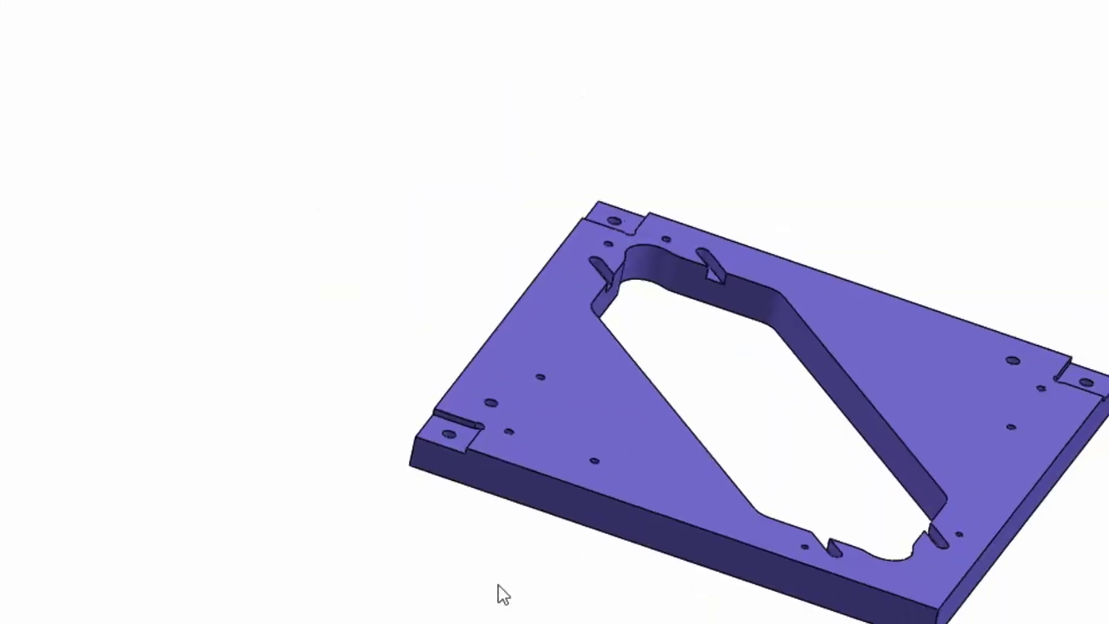
{"action": "middle_click_drag", "start_coordinate": [322, 427], "coordinate": [340, 501]}
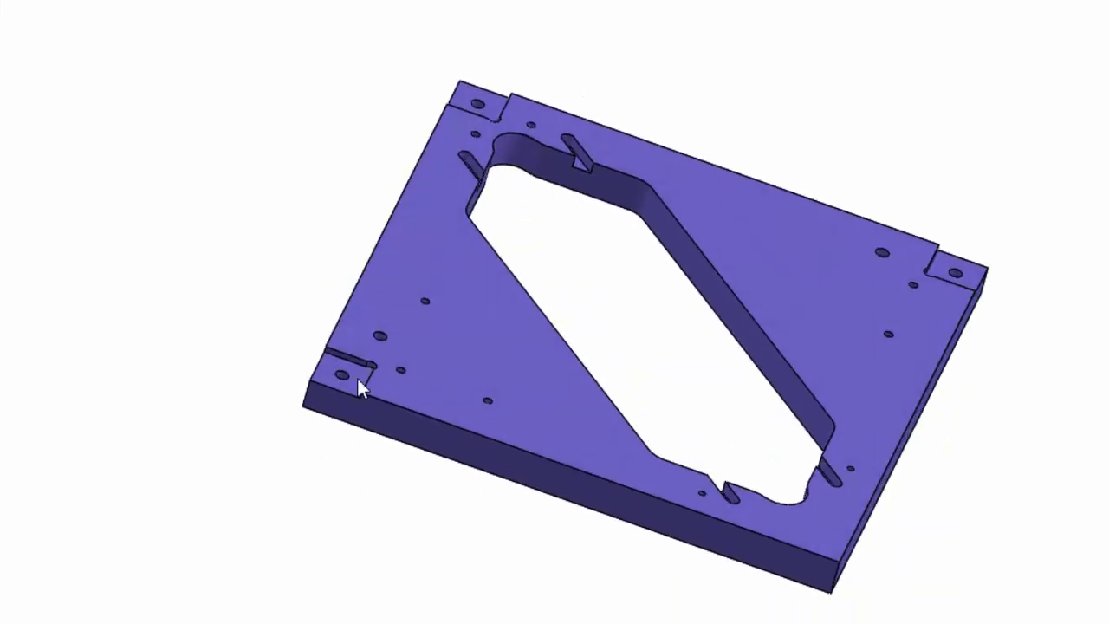
- Move Countersink Hole Group5 from Mill Part Setup3 to the end of Mill Part Setup1, after Hole Group3
{"action": "middle_click_drag", "start_coordinate": [330, 421], "coordinate": [384, 143]}
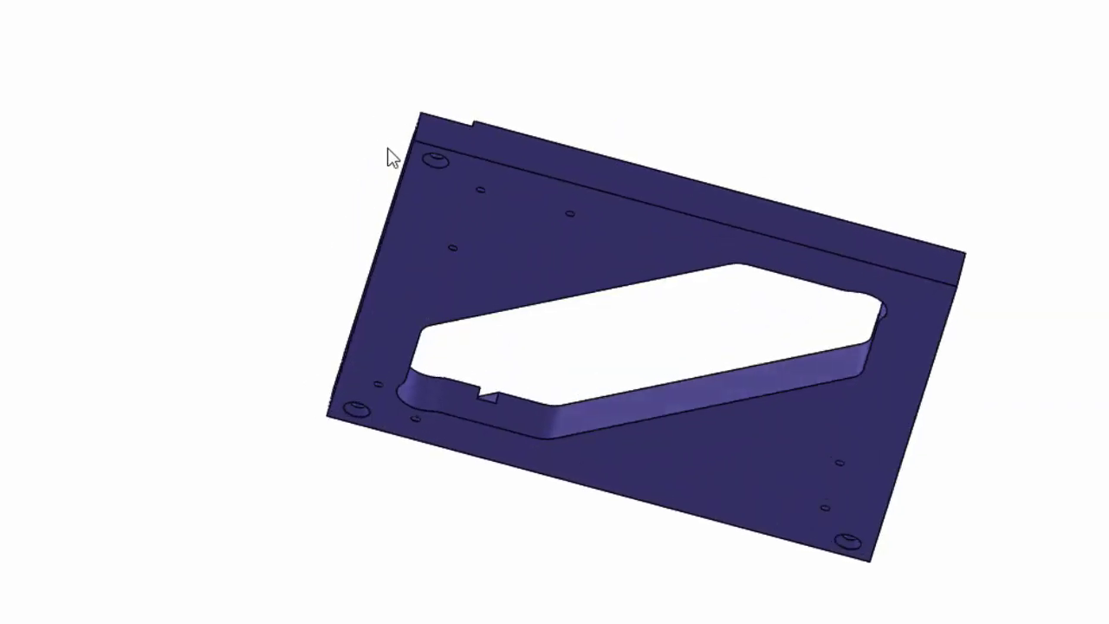
{"action": "scroll", "coordinate": [456, 167], "scroll_direction": "up", "scroll_amount": 3}
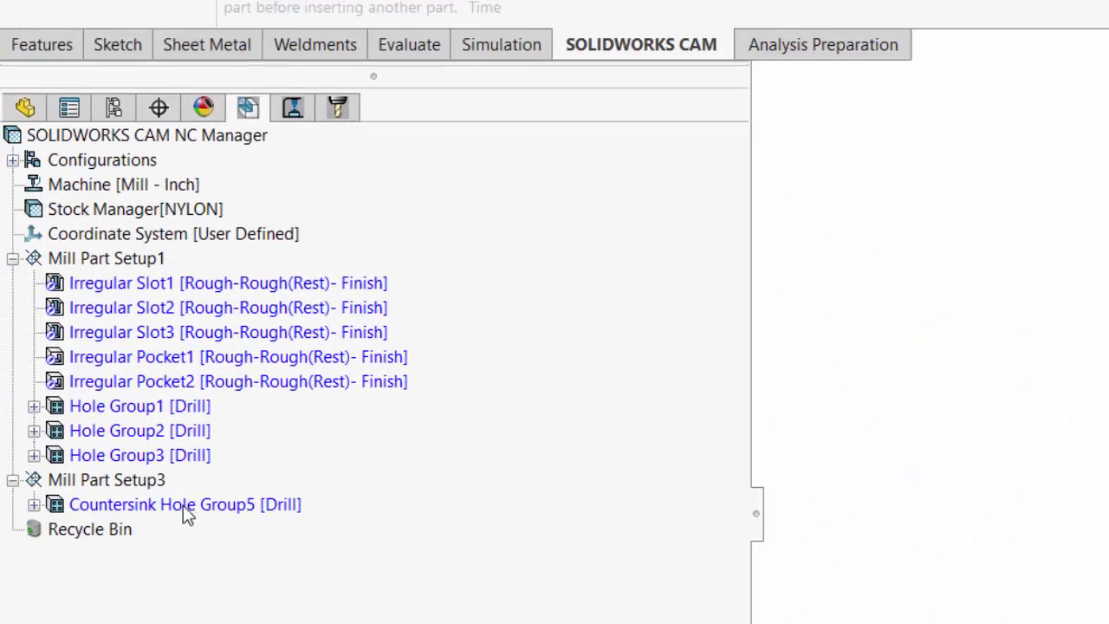
{"action": "left_click", "coordinate": [200, 455]}
{"action": "left_click_drag", "start_coordinate": [201, 455], "coordinate": [199, 456]}
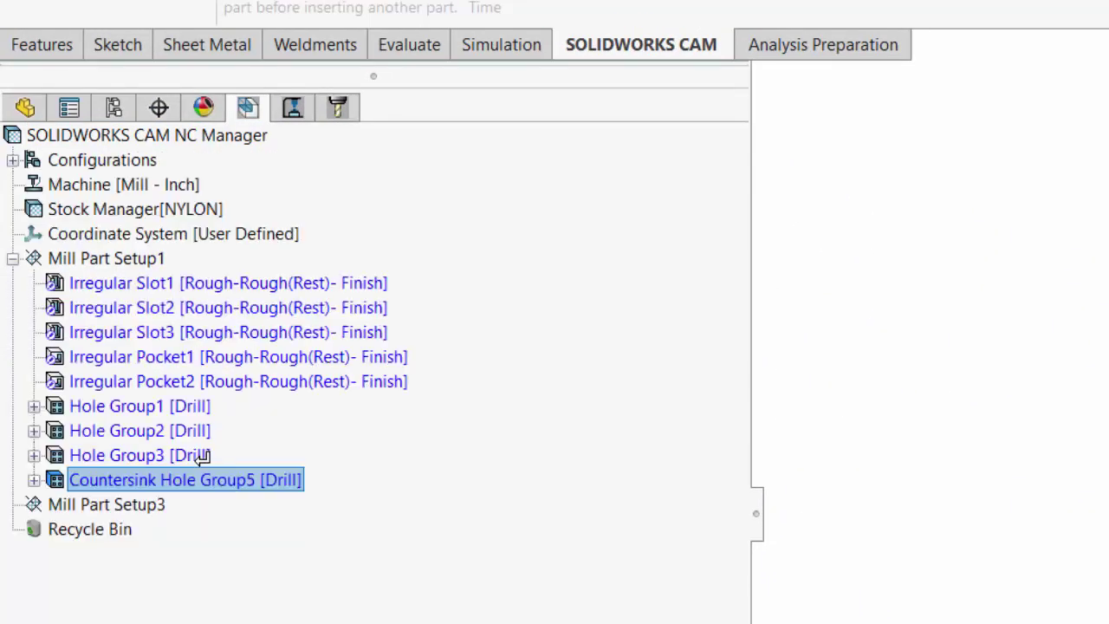
- Delete the empty Mill Part Setup3 and confirm its removal
{"action": "left_click", "coordinate": [148, 511]}
{"action": "right_click", "coordinate": [149, 513]}
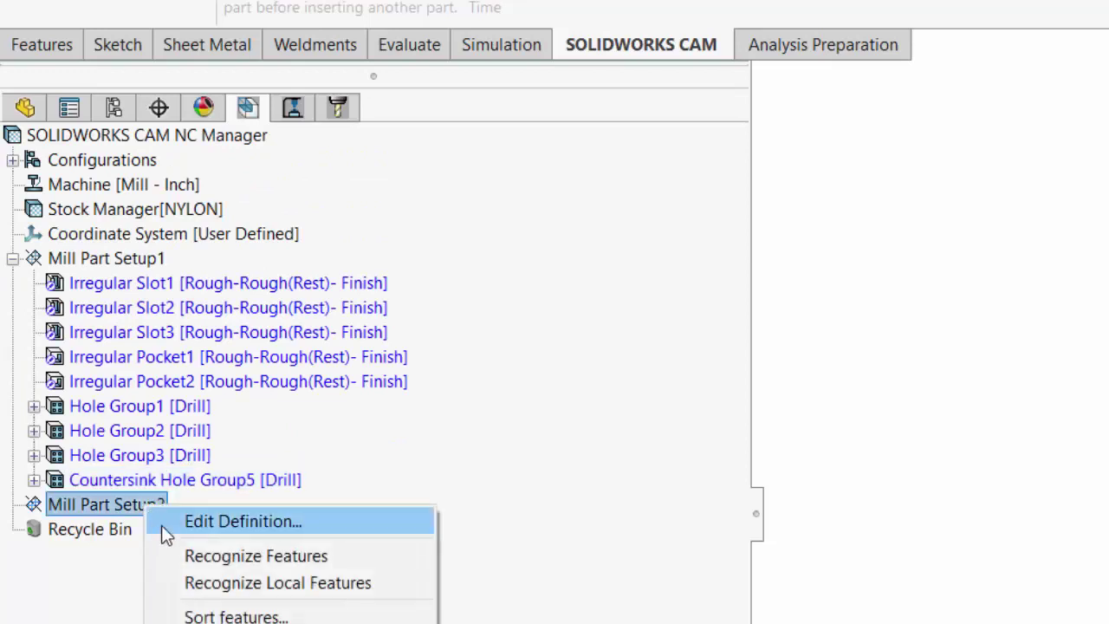
{"action": "key", "text": "Delete"}
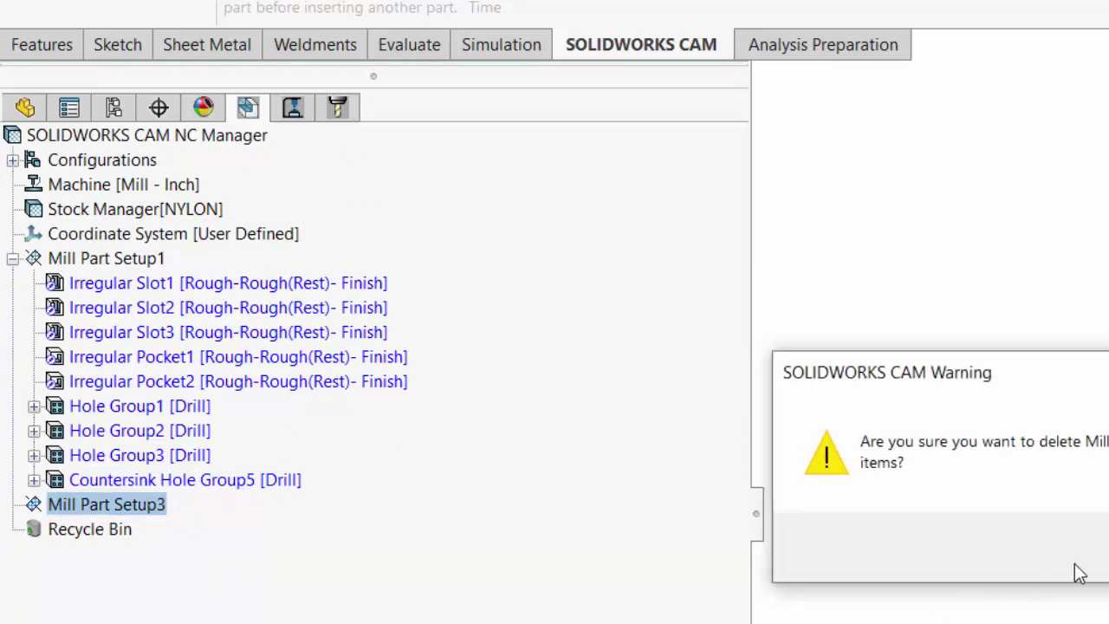
{"action": "left_click", "coordinate": [1057, 575]}
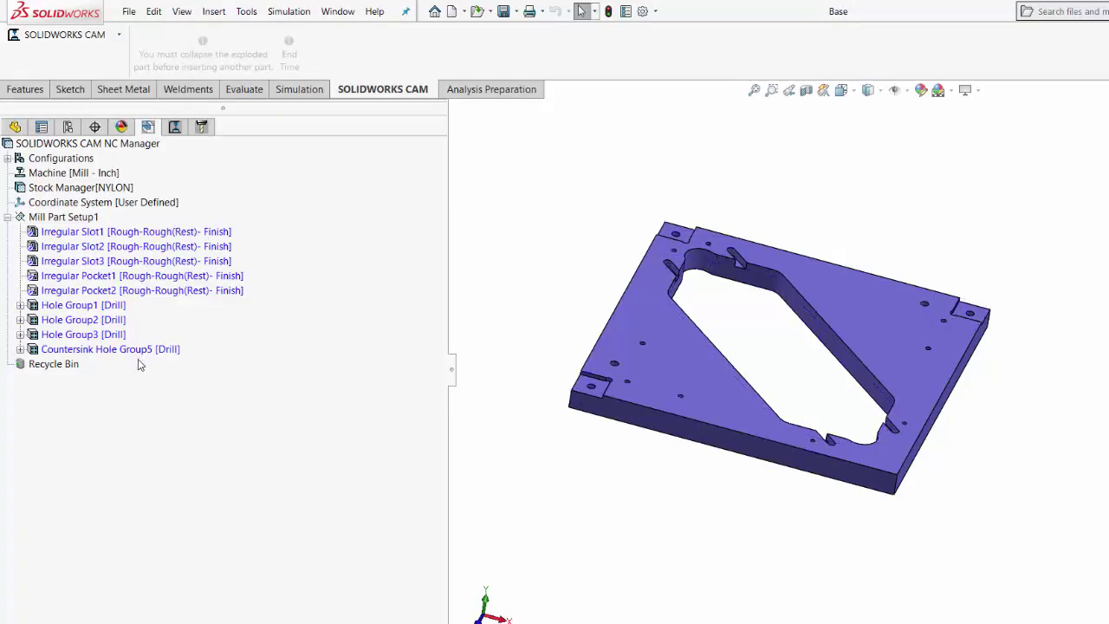
- Generate the operation plan for Mill Part Setup1 and check the feature list for features without operations
{"action": "right_click", "coordinate": [77, 217]}
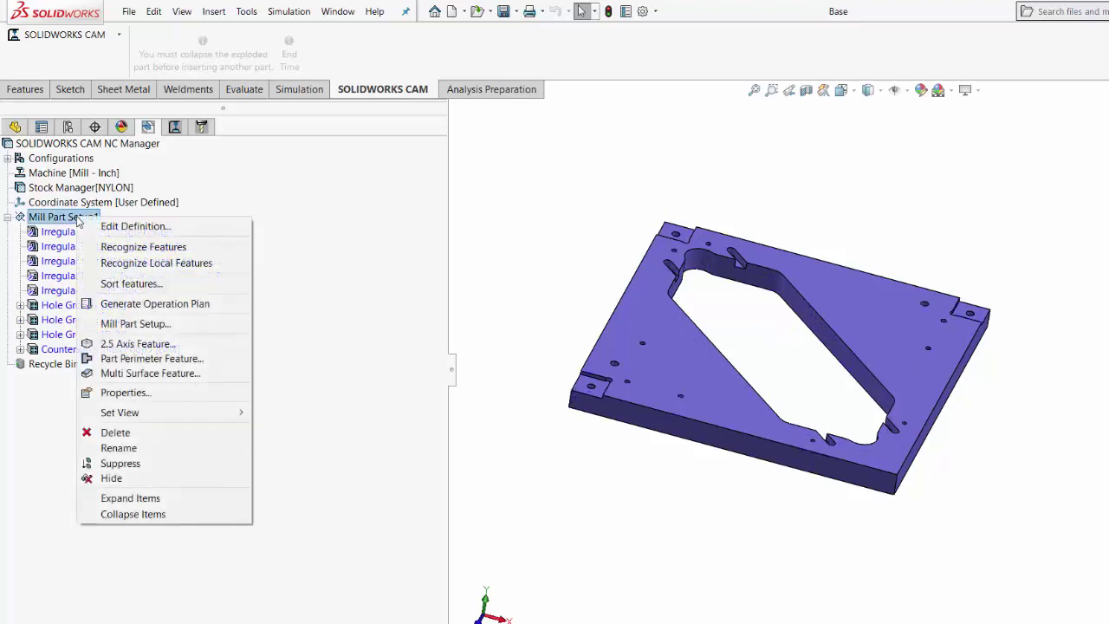
{"action": "left_click", "coordinate": [131, 303]}
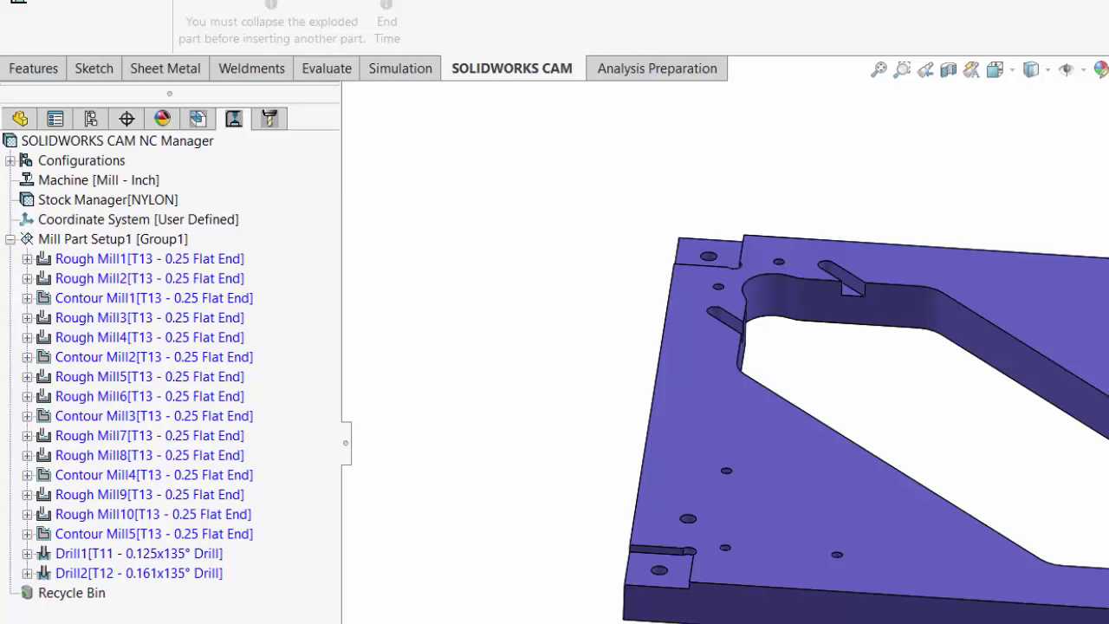
{"action": "left_click", "coordinate": [199, 120]}
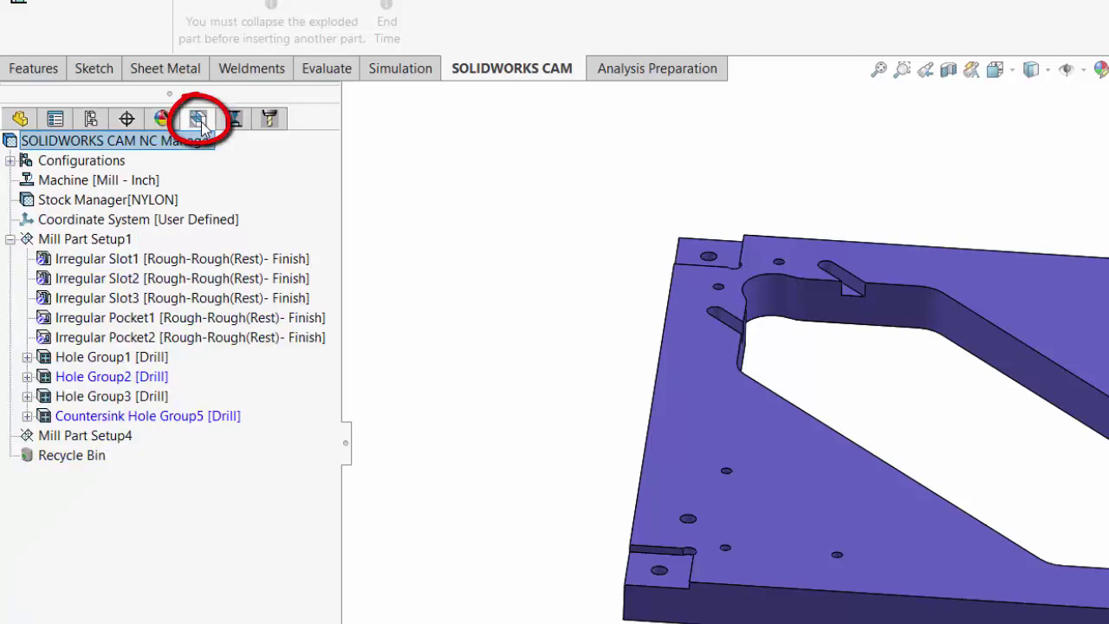
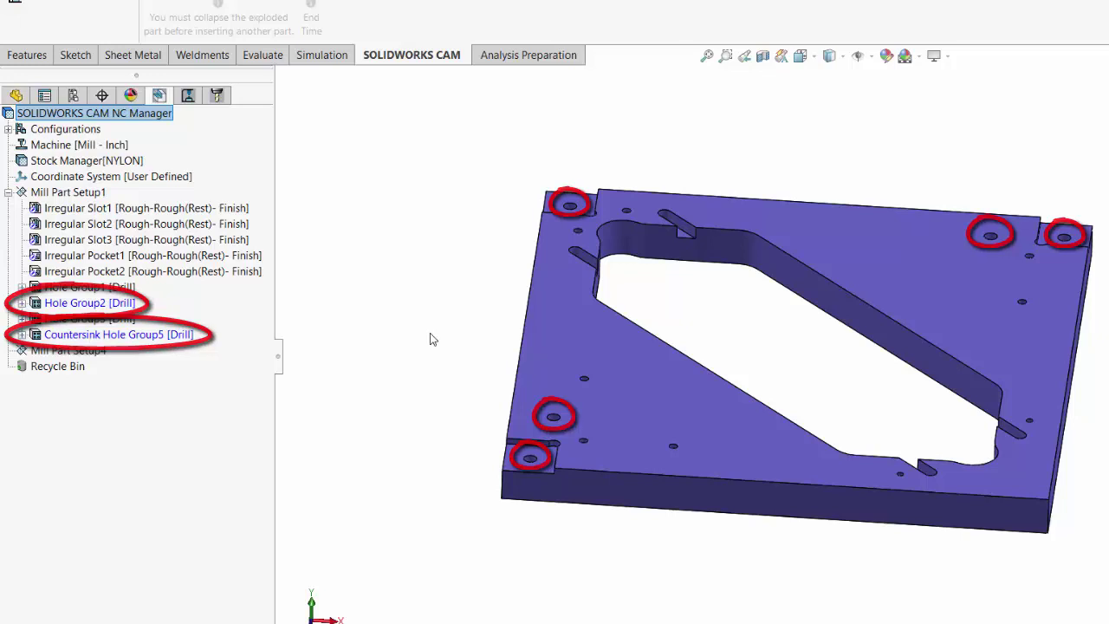
- Start a new hole machining operation of type Drill using the T13 - 0.25 Flat End tool from the tool crib
{"action": "left_click", "coordinate": [187, 97]}
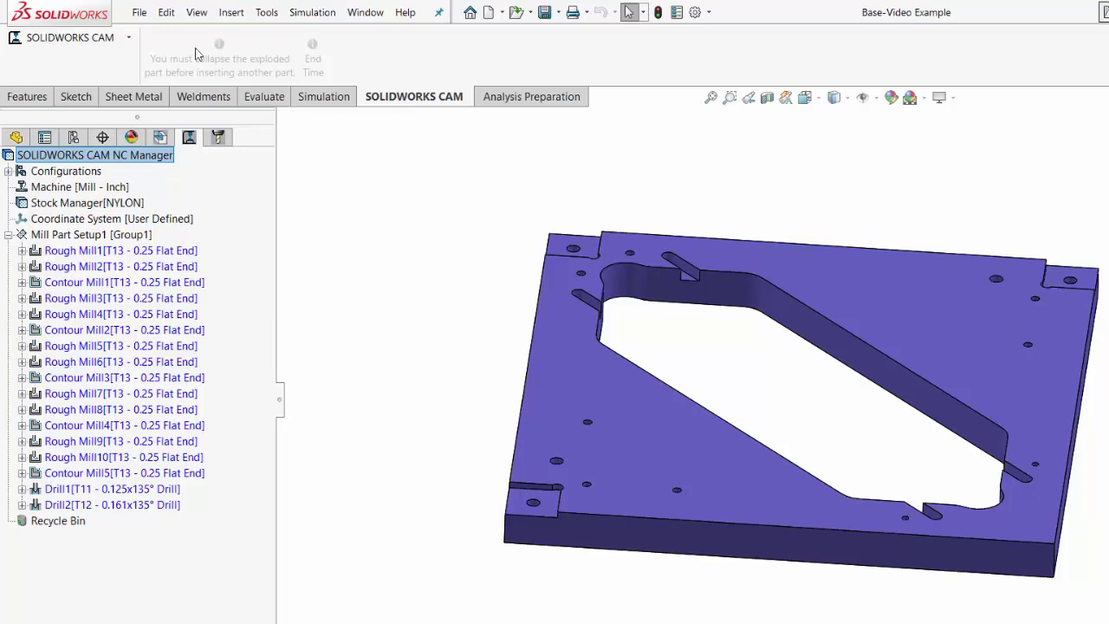
{"action": "left_click", "coordinate": [128, 38]}
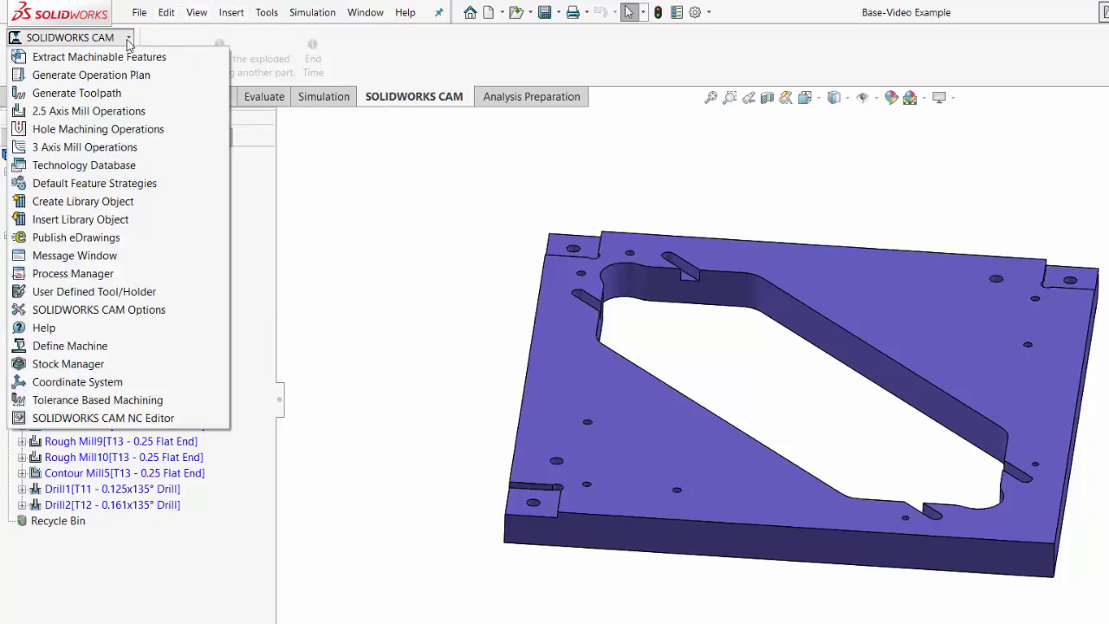
{"action": "left_click", "coordinate": [83, 130]}
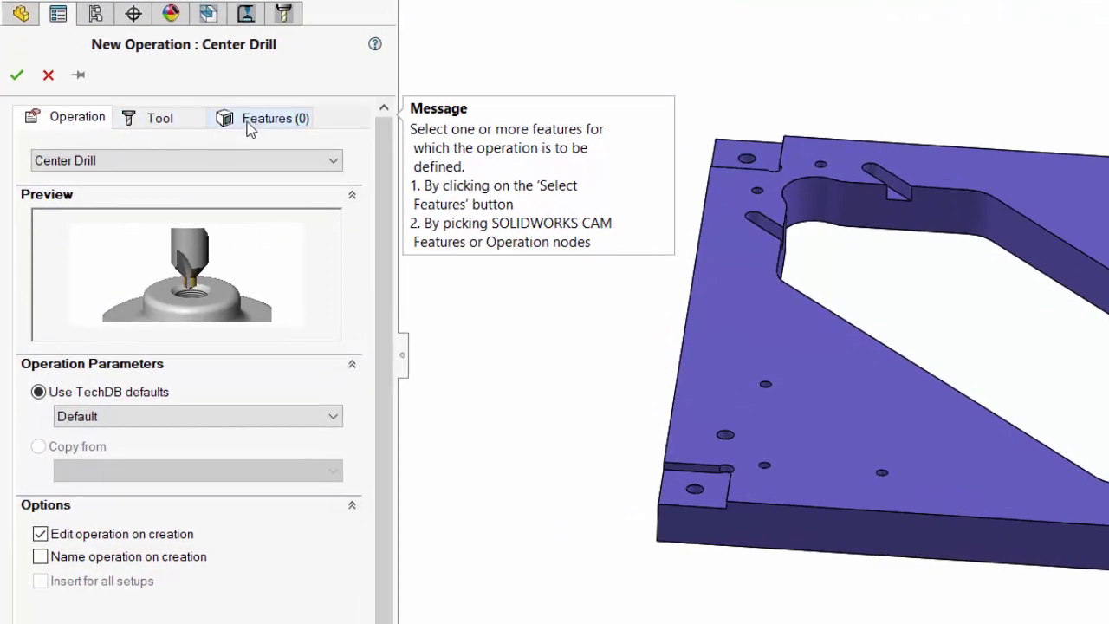
{"action": "left_click", "coordinate": [118, 163]}
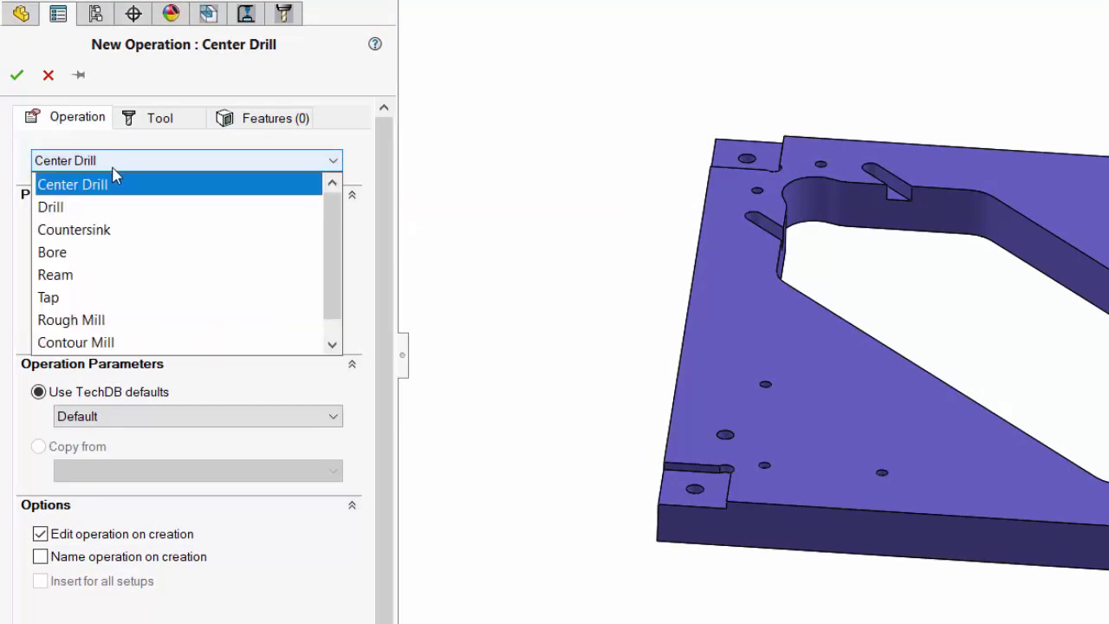
{"action": "left_click", "coordinate": [102, 208]}
{"action": "left_click", "coordinate": [154, 120]}
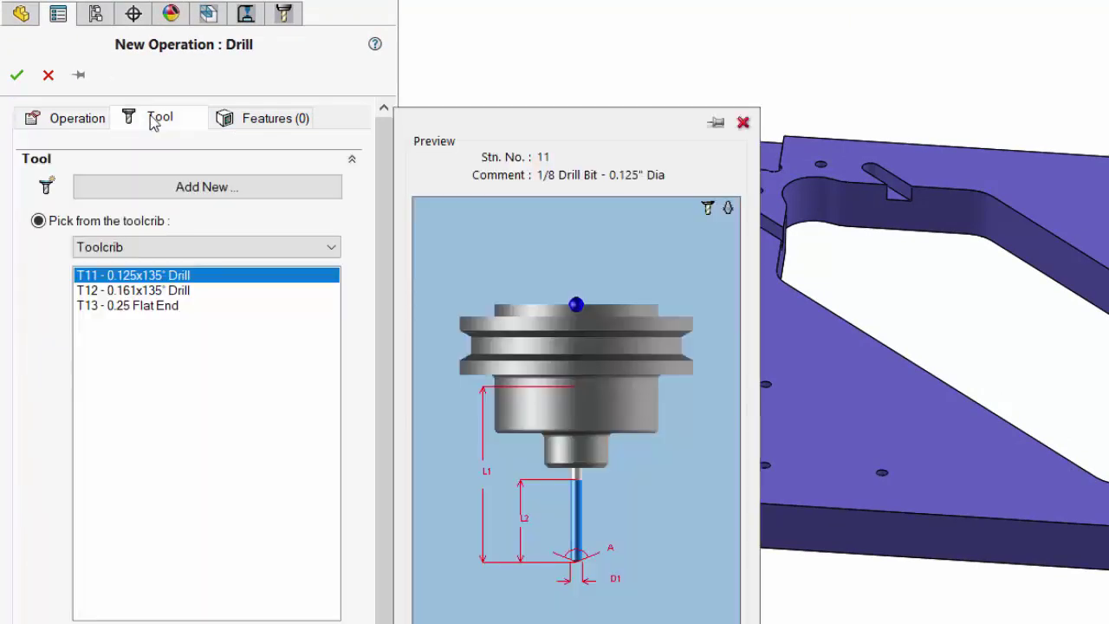
{"action": "left_click", "coordinate": [121, 309]}
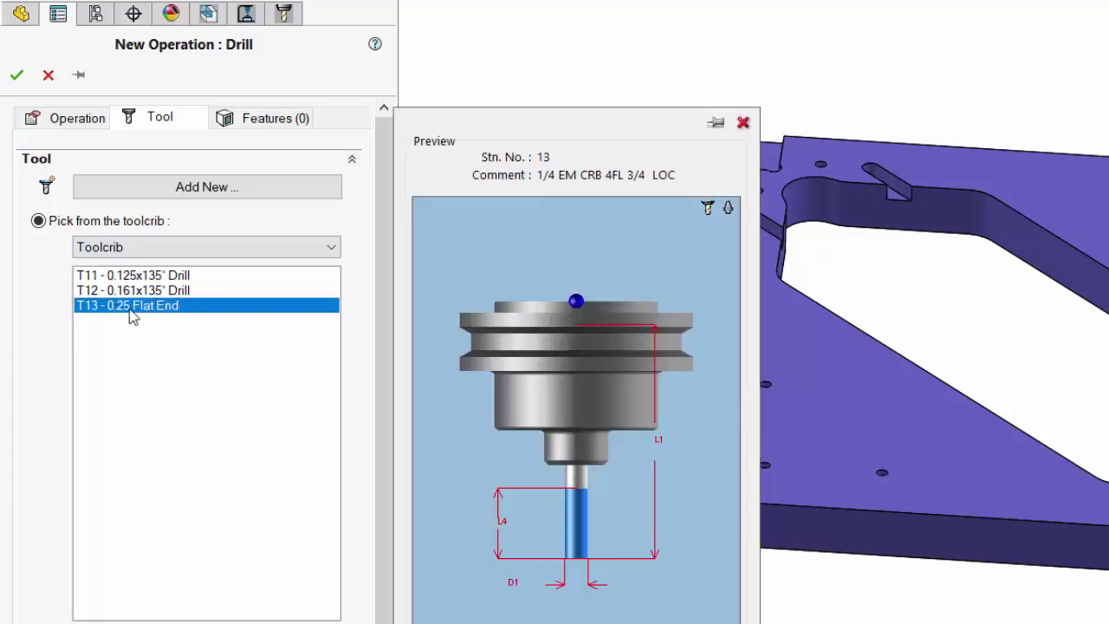
- Assign Hole Group2 and Countersink Hole Group5 to the new drill operation, create it and accept its operation parameters
{"action": "left_click", "coordinate": [265, 119]}
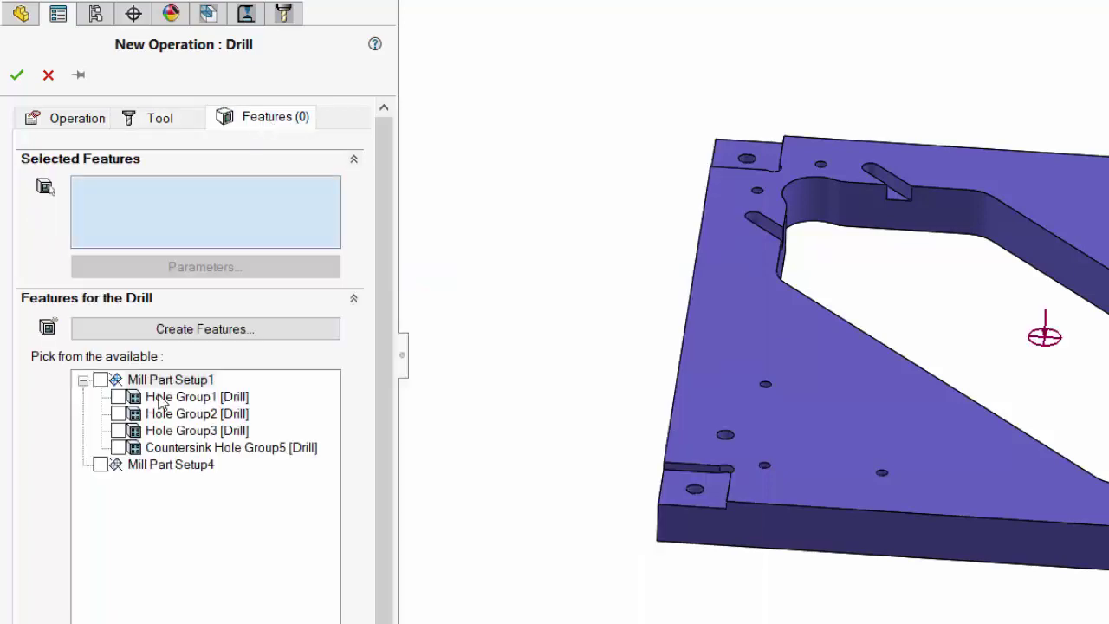
{"action": "left_click", "coordinate": [118, 414]}
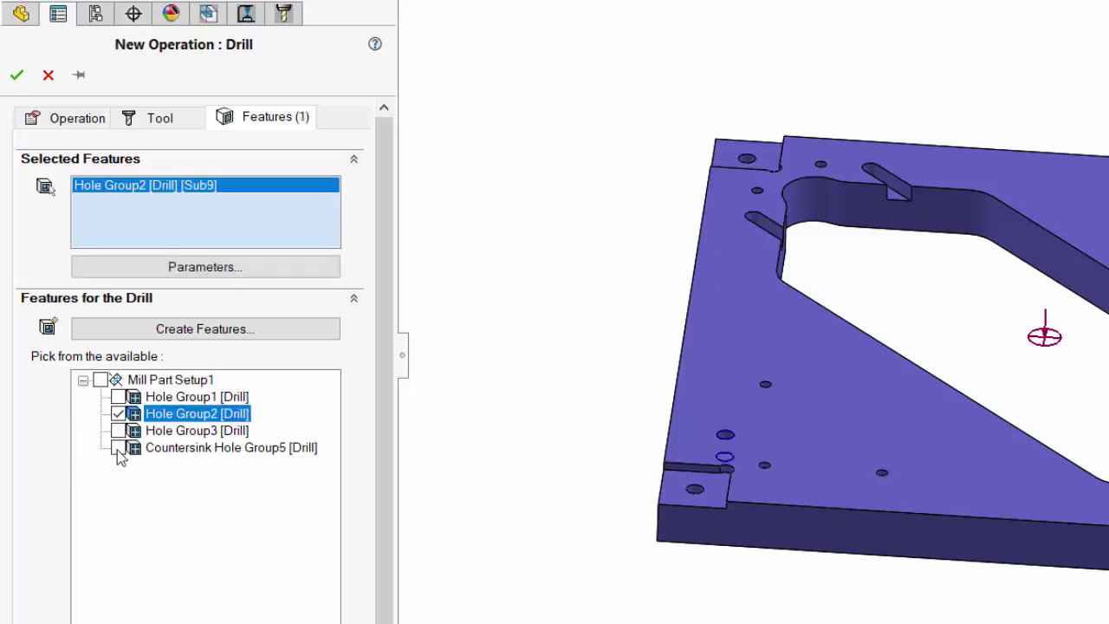
{"action": "left_click", "coordinate": [118, 448]}
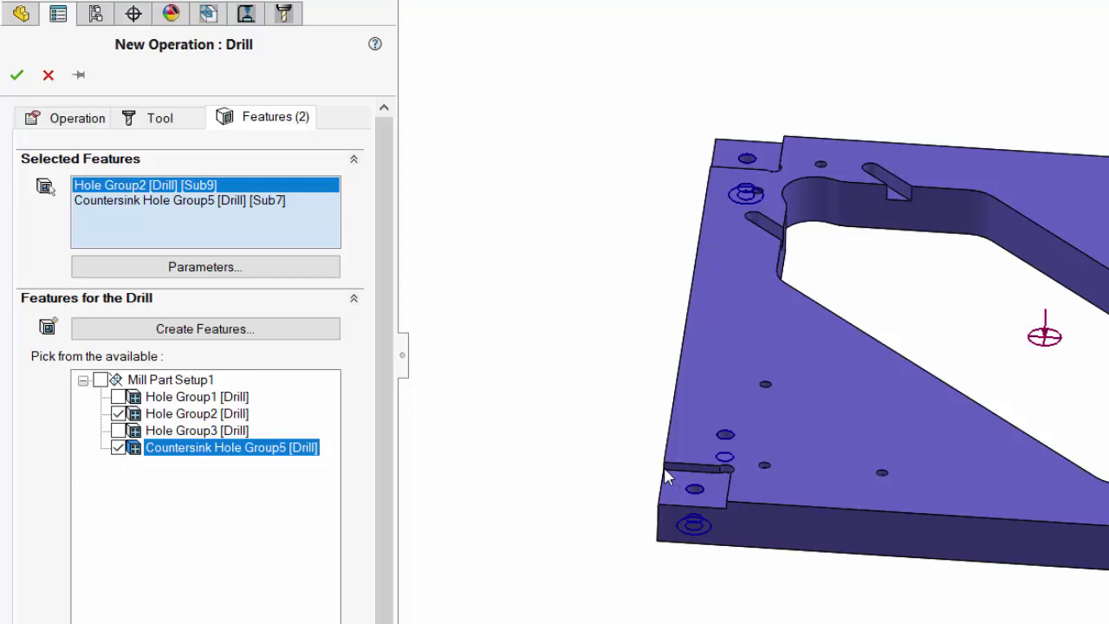
{"action": "left_click", "coordinate": [16, 74]}
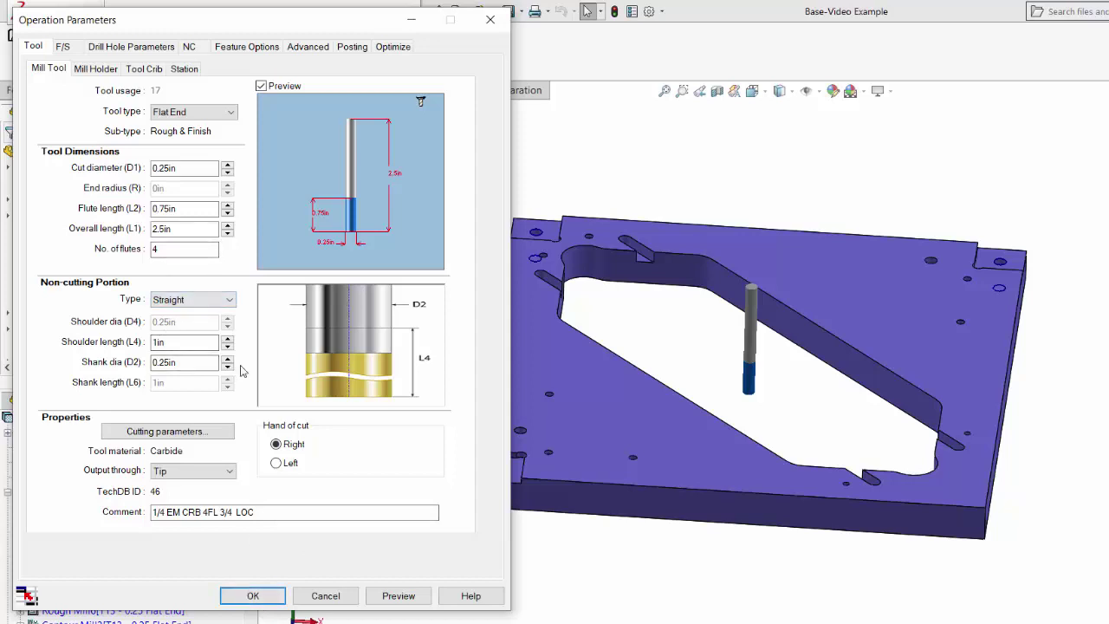
{"action": "left_click", "coordinate": [253, 595]}
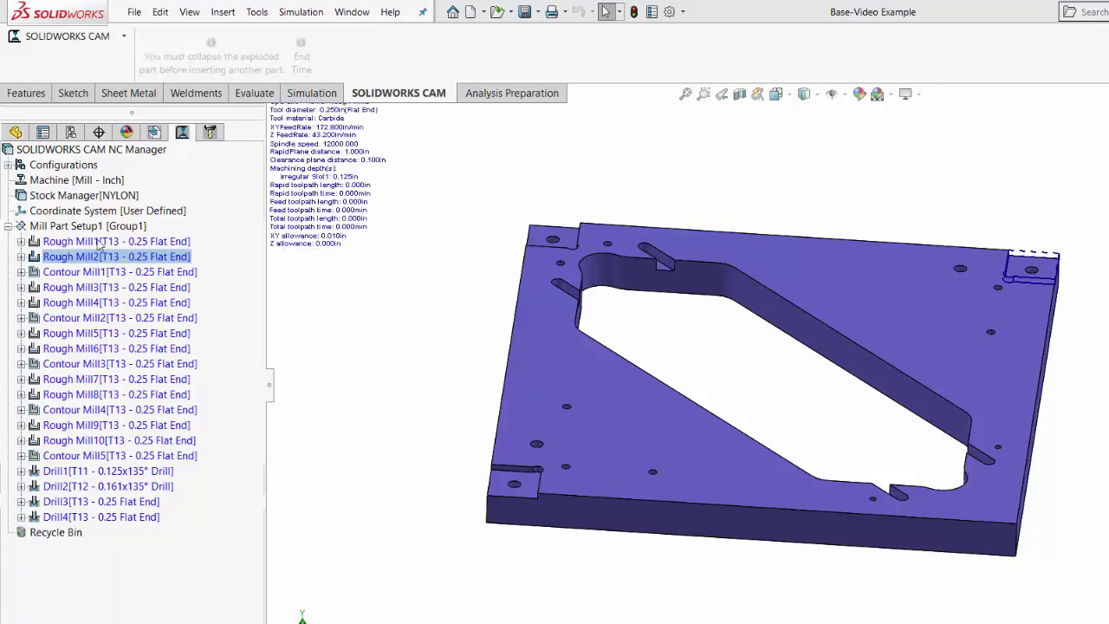
- Review the first corner slot's operations, and delete the redundant rest-roughing operations Rough Mill2, Rough Mill4 and Rough Mill6
{"action": "left_click", "coordinate": [71, 244]}
{"action": "left_click", "coordinate": [71, 255]}
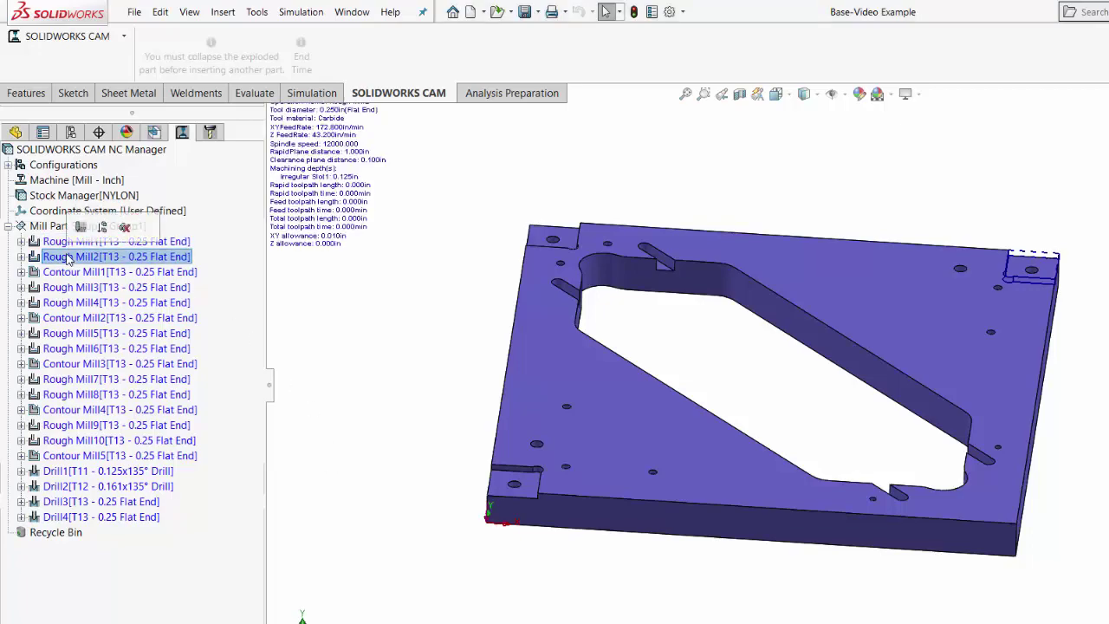
{"action": "left_click", "coordinate": [67, 273]}
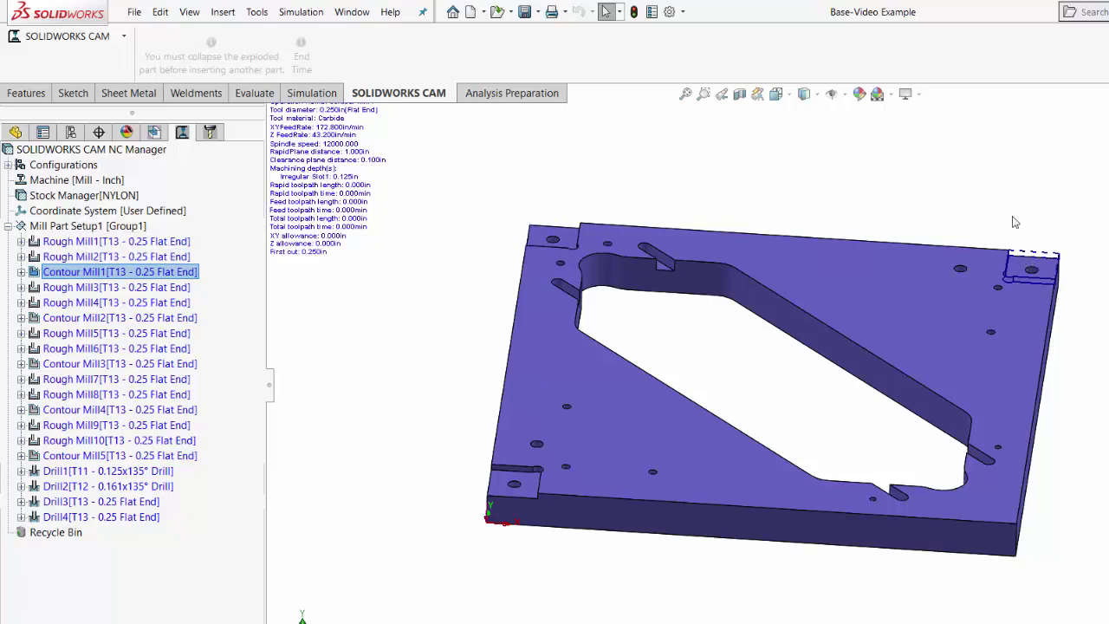
{"action": "left_click", "coordinate": [91, 257]}
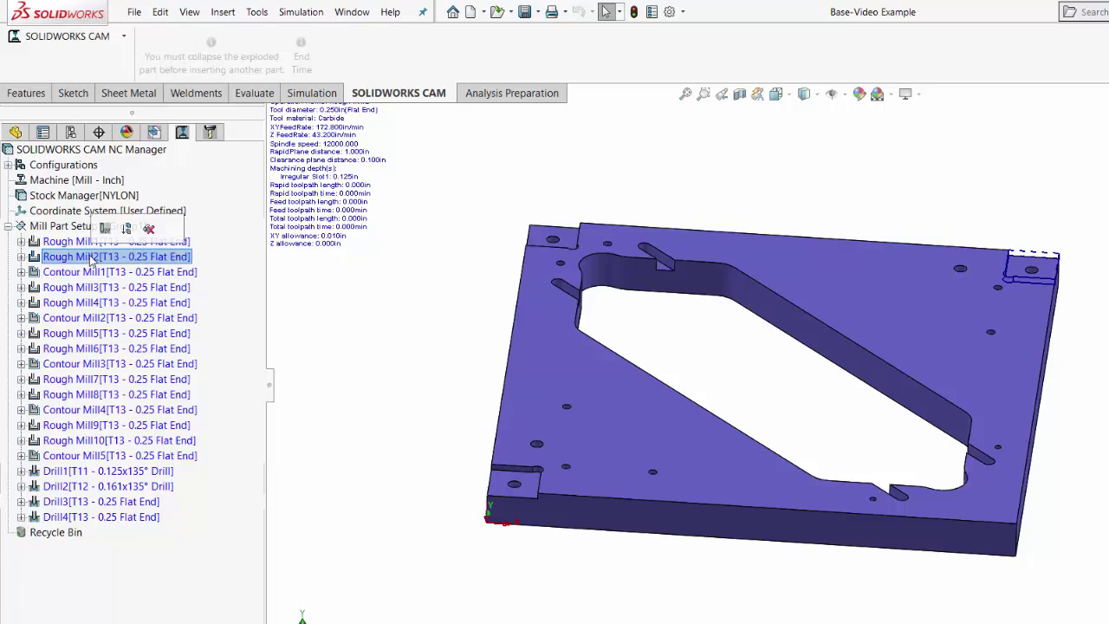
{"action": "left_click", "coordinate": [77, 304], "text": "ctrl"}
{"action": "left_click", "coordinate": [64, 349], "text": "ctrl"}
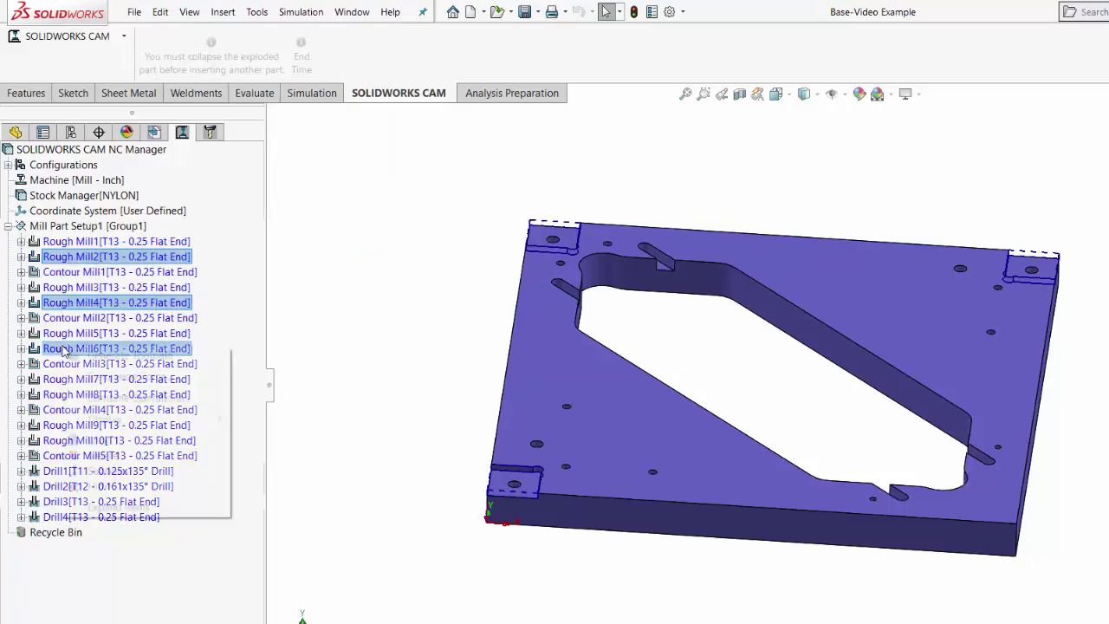
{"action": "right_click", "coordinate": [64, 348]}
{"action": "left_click", "coordinate": [161, 456]}
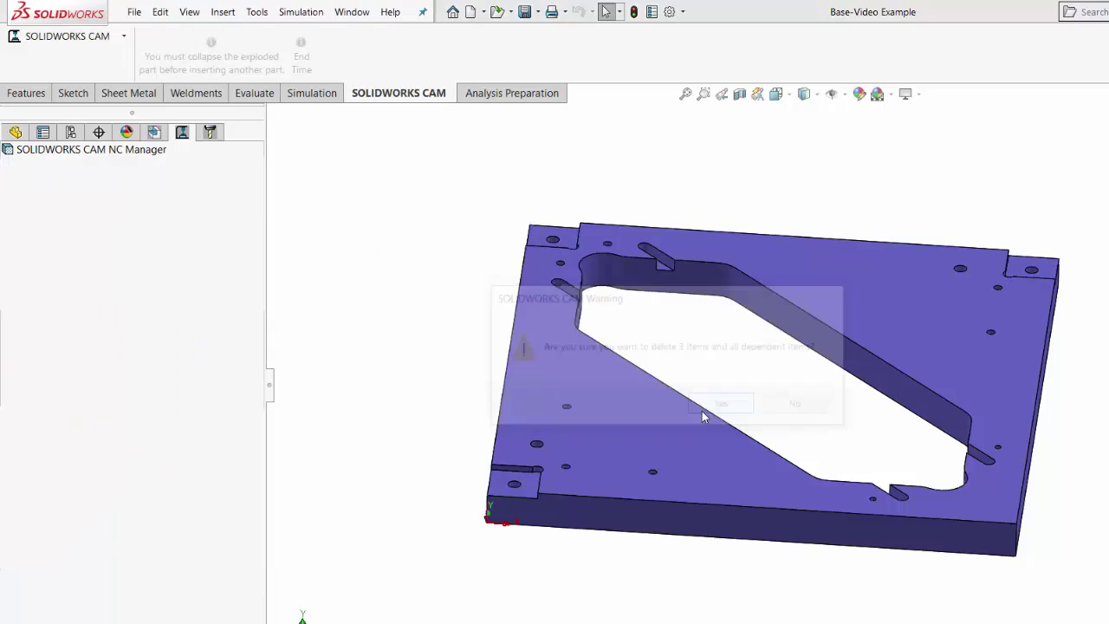
{"action": "left_click", "coordinate": [703, 407]}
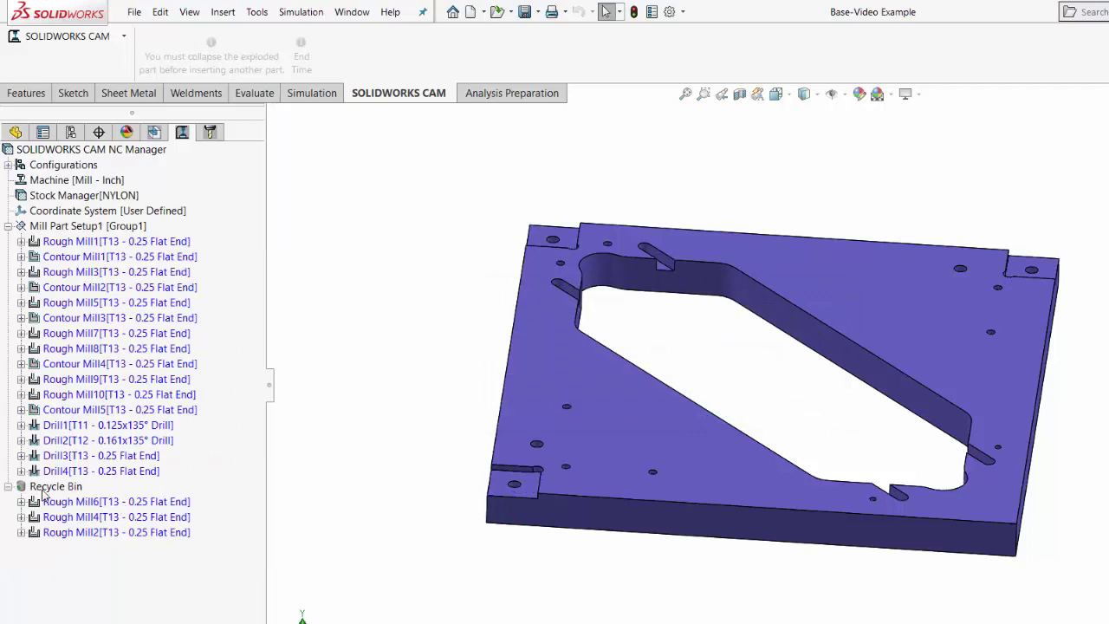
- Empty the CAM operation tree's Recycle Bin to permanently remove the deleted roughing operations
{"action": "mouse_move", "coordinate": [40, 512]}
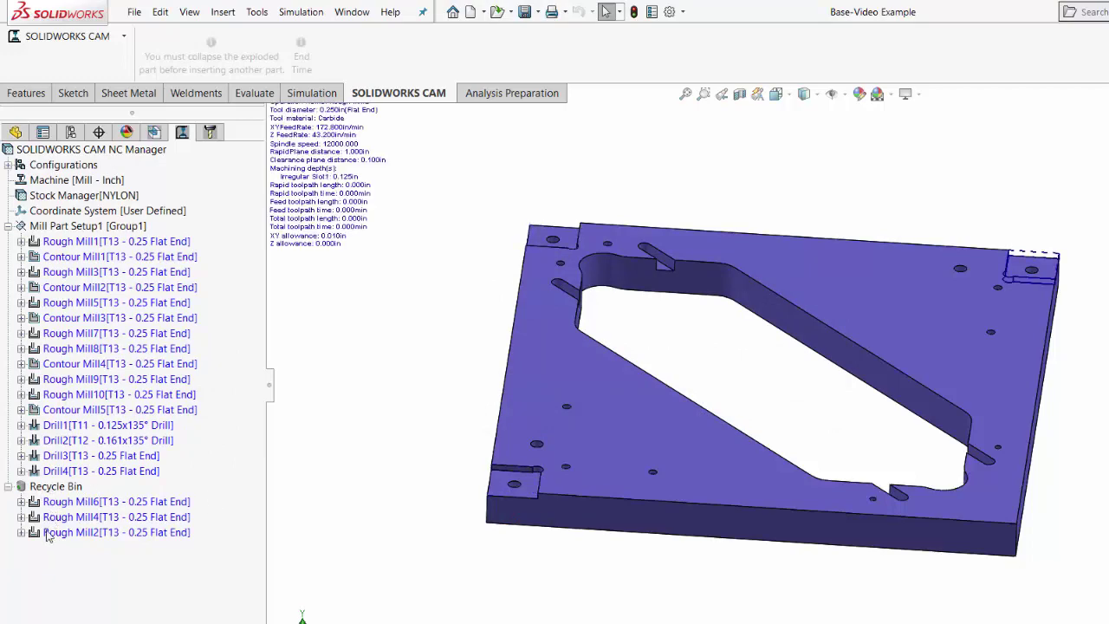
{"action": "right_click", "coordinate": [52, 487]}
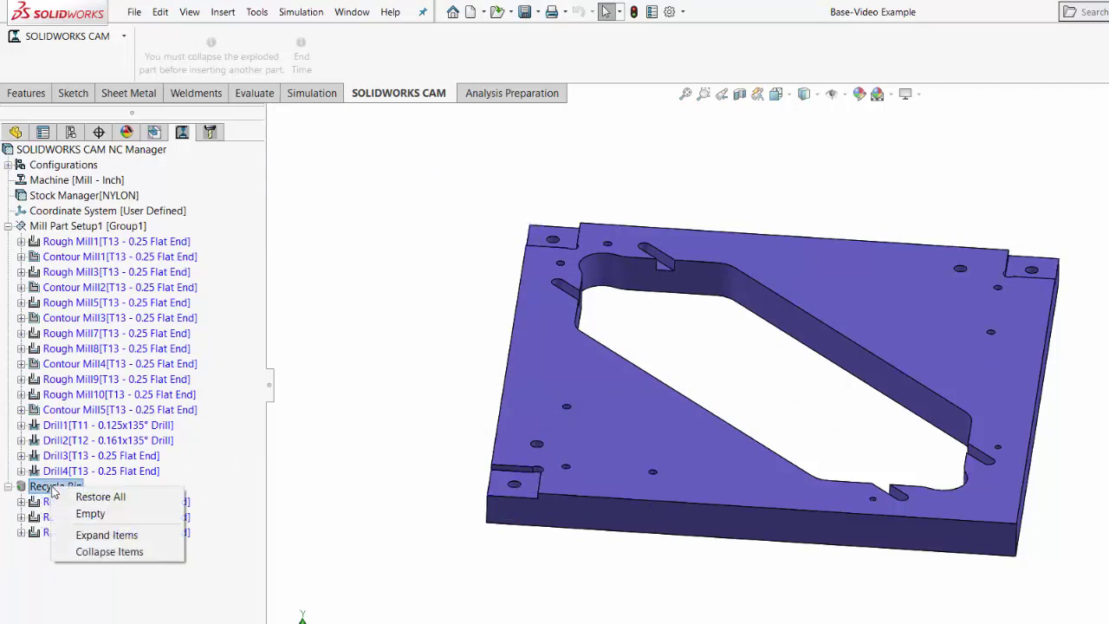
{"action": "left_click", "coordinate": [87, 514]}
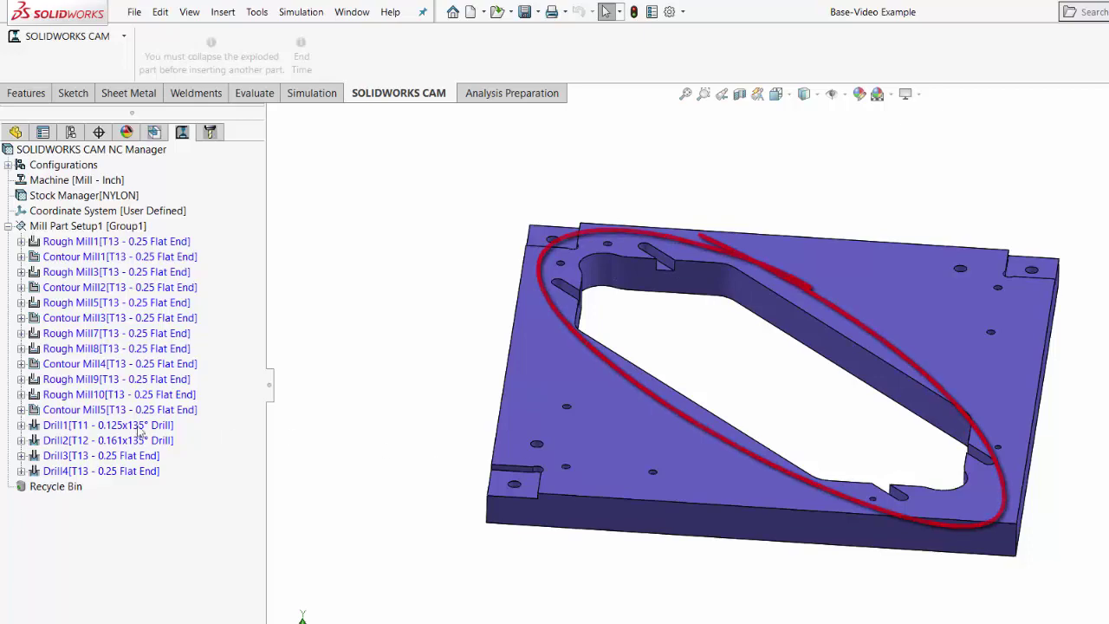
- Review the central pocket's milling operations, and delete Rough Mill7, Rough Mill8, Rough Mill9 and Rough Mill10
{"action": "left_click", "coordinate": [78, 333]}
{"action": "left_click", "coordinate": [64, 367]}
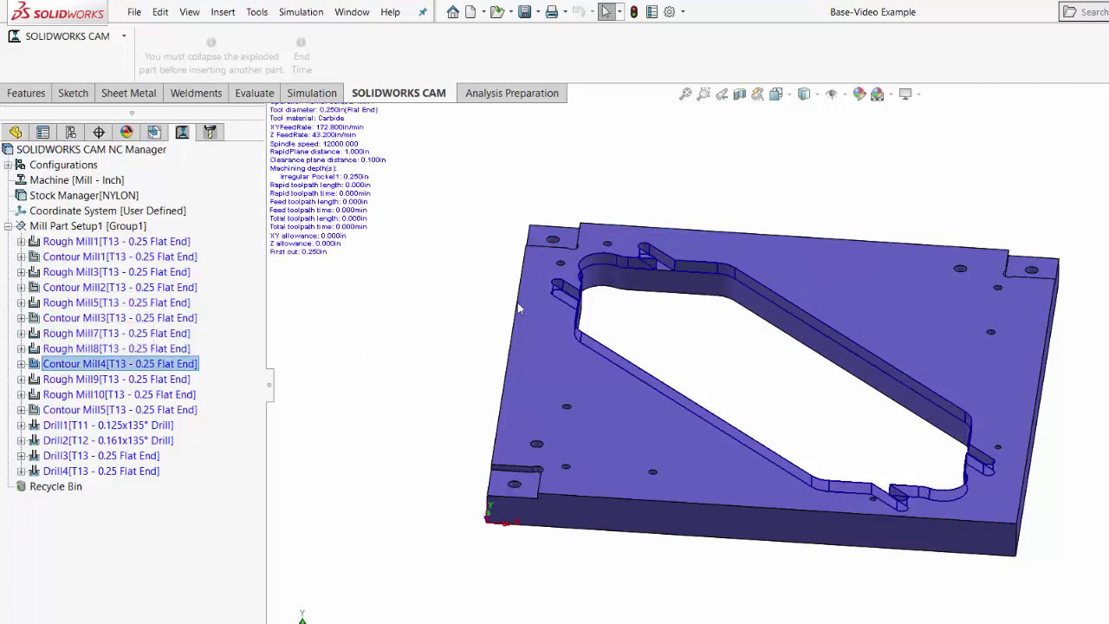
{"action": "left_click", "coordinate": [90, 379]}
{"action": "left_click", "coordinate": [86, 394]}
{"action": "left_click", "coordinate": [73, 410]}
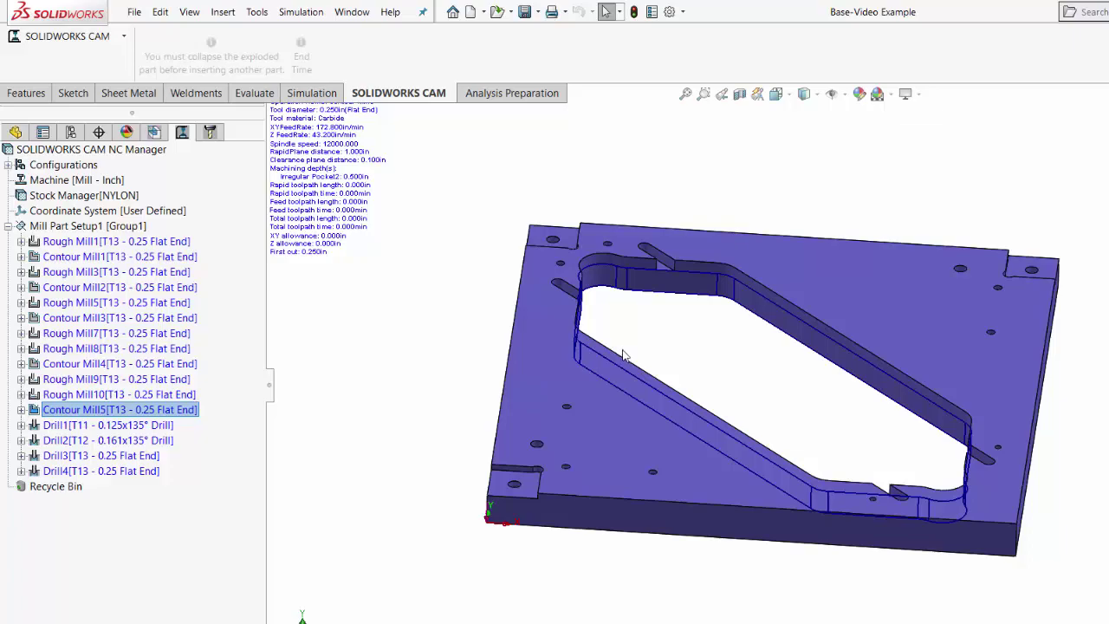
{"action": "left_click", "coordinate": [76, 336]}
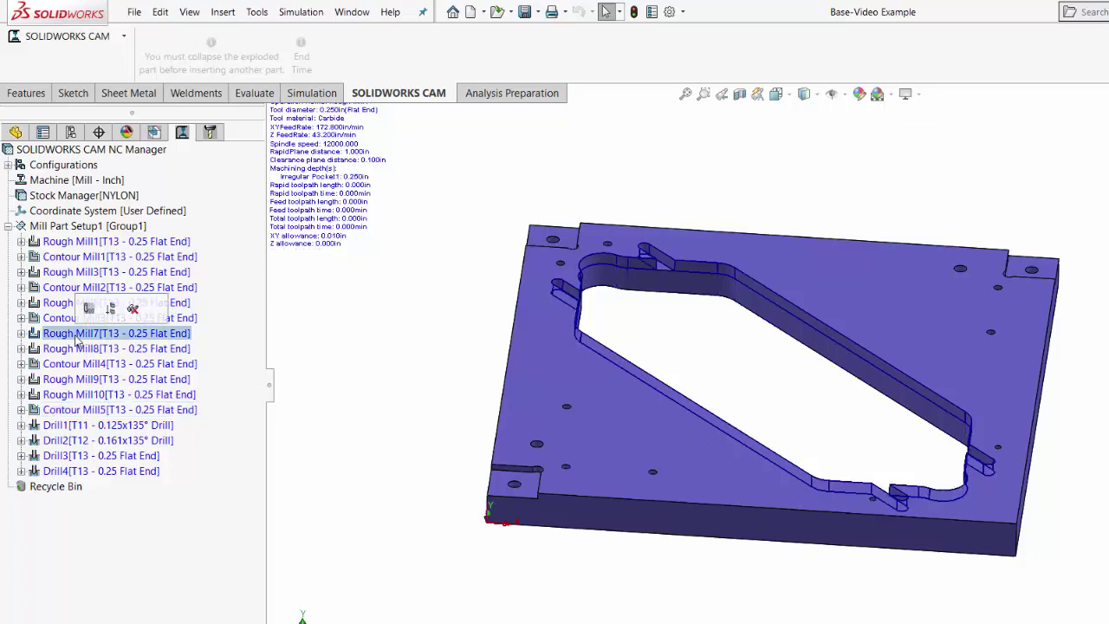
{"action": "left_click", "coordinate": [76, 348], "text": "ctrl"}
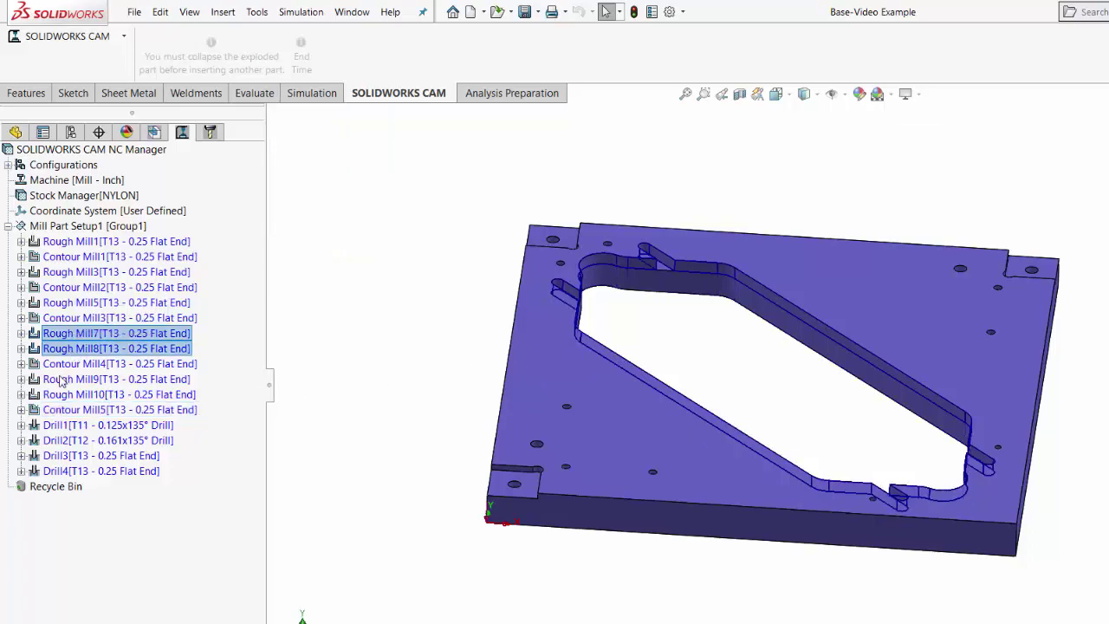
{"action": "left_click", "coordinate": [61, 381], "text": "ctrl"}
{"action": "left_click", "coordinate": [59, 395], "text": "ctrl"}
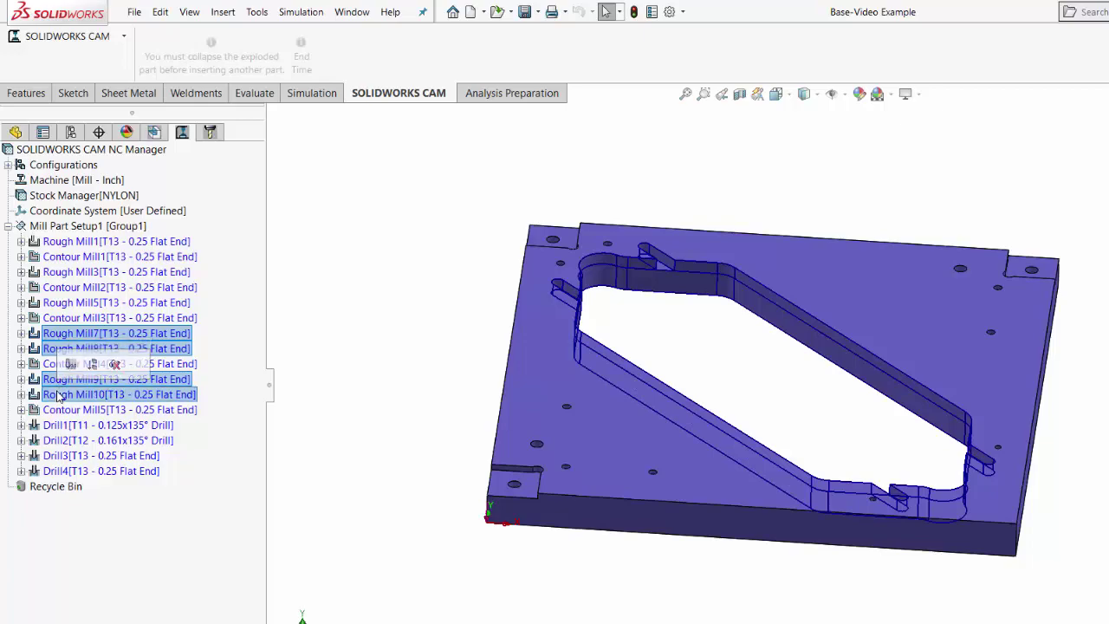
{"action": "right_click", "coordinate": [59, 395]}
{"action": "key", "text": "Delete"}
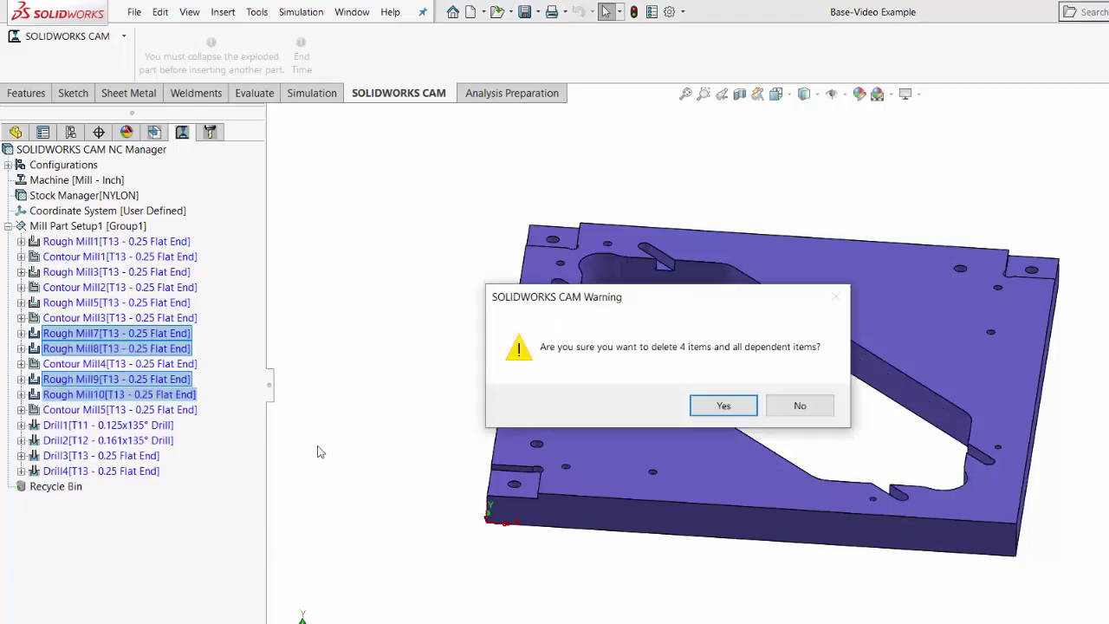
{"action": "left_click", "coordinate": [712, 409]}
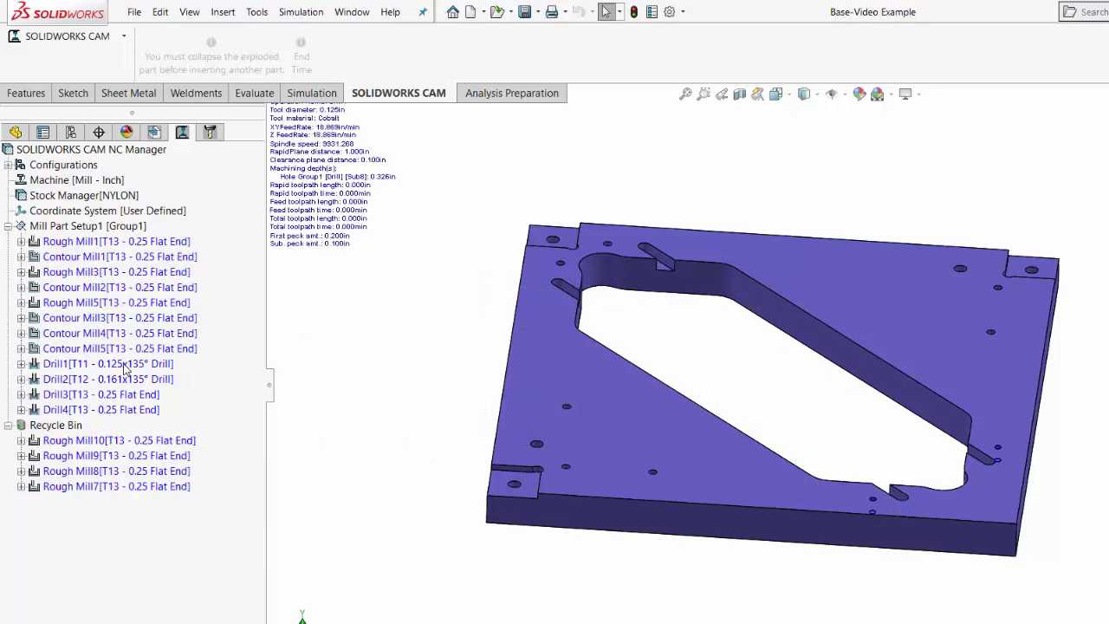
- Reorder Mill Part Setup1 so Drill1, Drill2, Drill3 and Drill4 run in sequence before all milling operations
{"action": "mouse_move", "coordinate": [165, 387]}
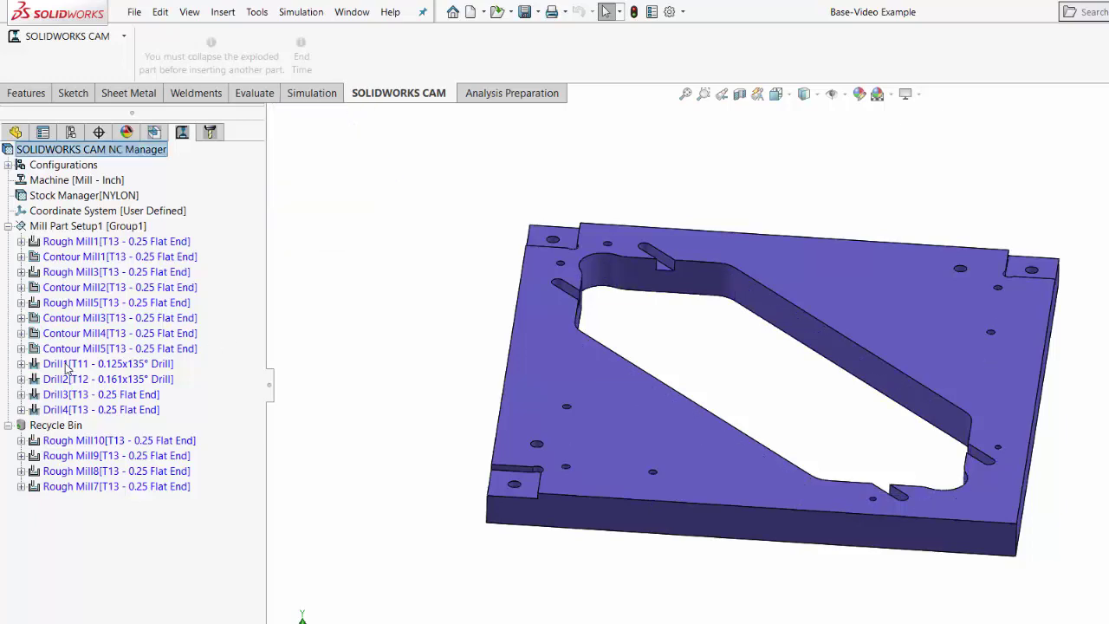
{"action": "mouse_move", "coordinate": [65, 367]}
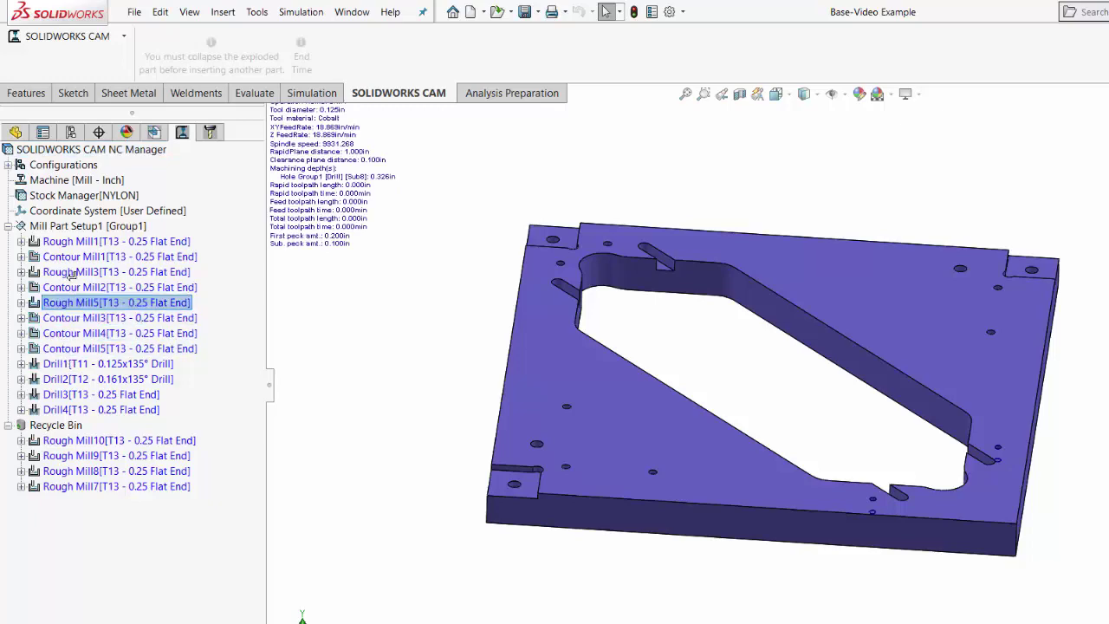
{"action": "left_click", "coordinate": [71, 227]}
{"action": "left_click_drag", "start_coordinate": [72, 227], "coordinate": [68, 234]}
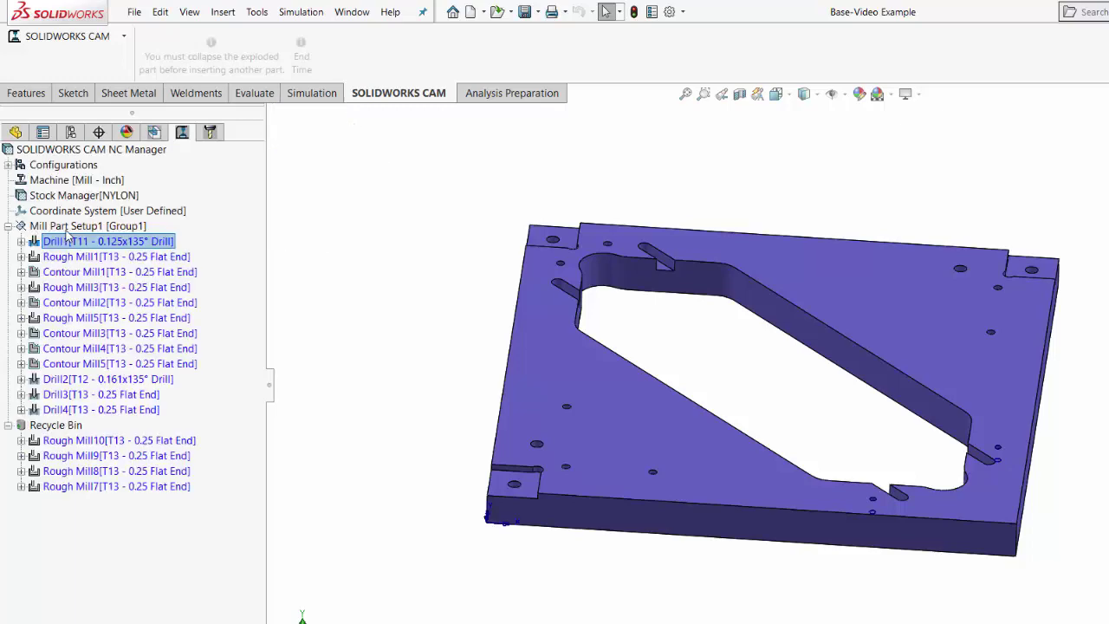
{"action": "left_click_drag", "start_coordinate": [61, 383], "coordinate": [75, 246]}
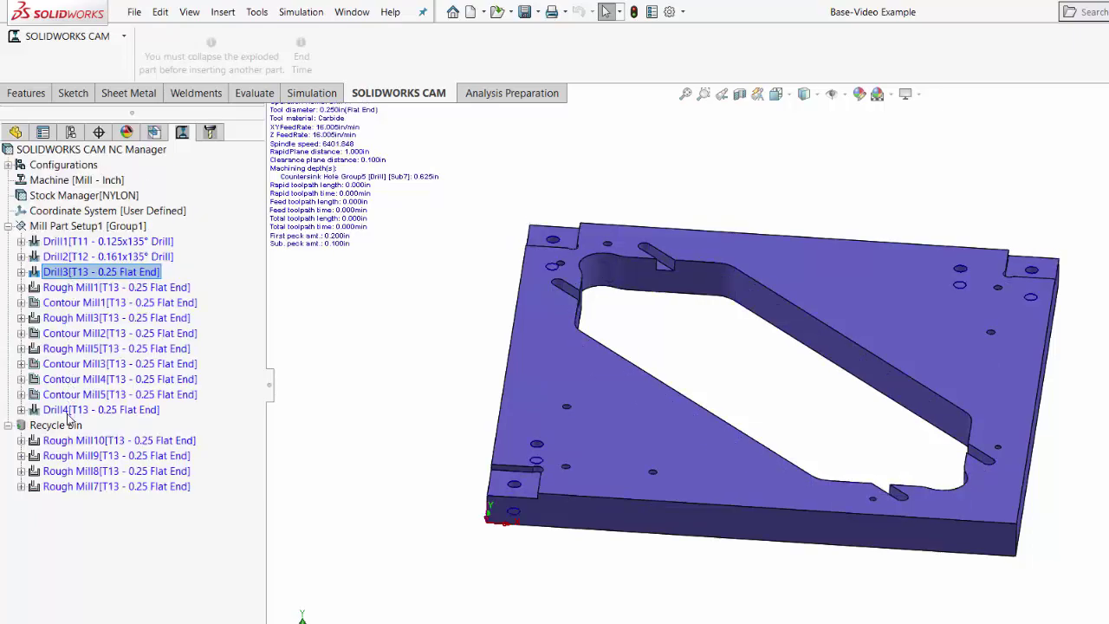
{"action": "left_click", "coordinate": [72, 411]}
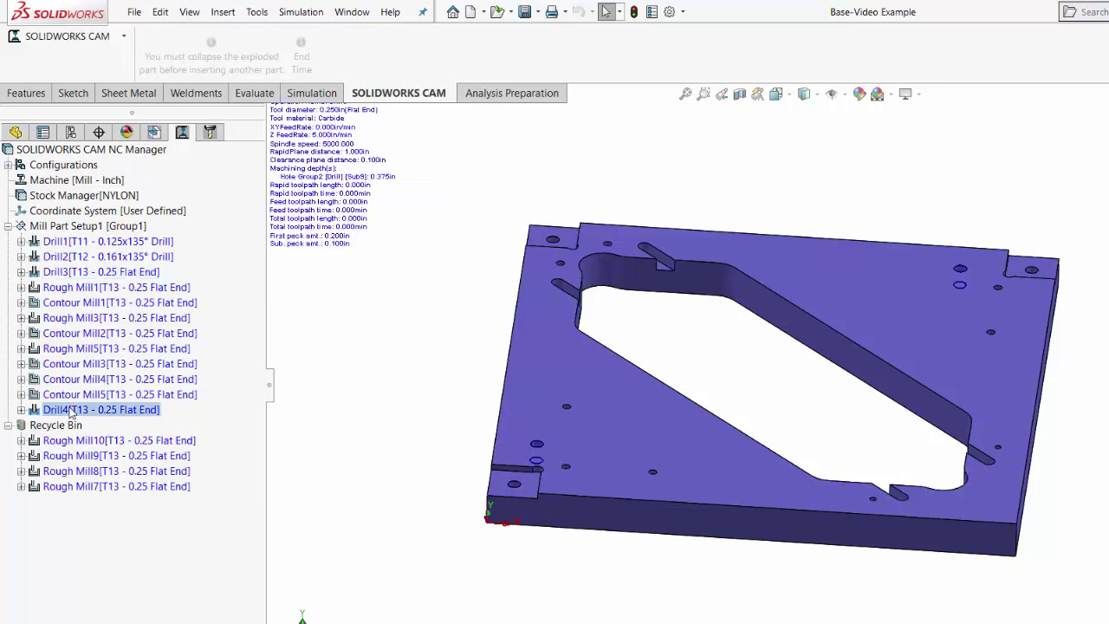
{"action": "left_click_drag", "start_coordinate": [73, 413], "coordinate": [80, 275]}
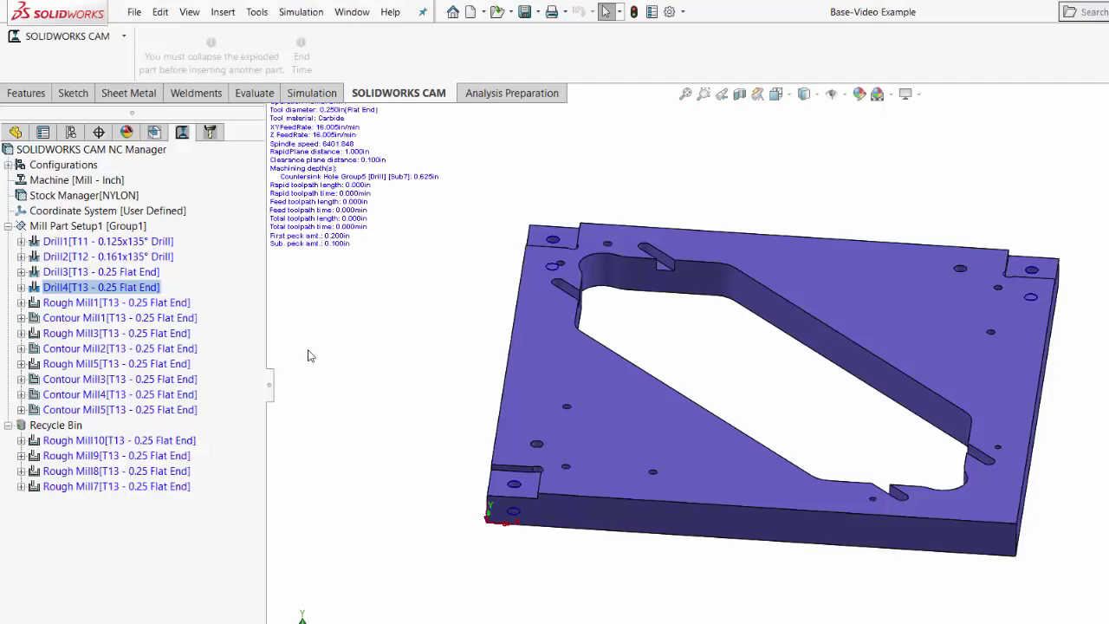
- Generate the toolpaths for all operations in Mill Part Setup1
{"action": "left_click", "coordinate": [116, 226]}
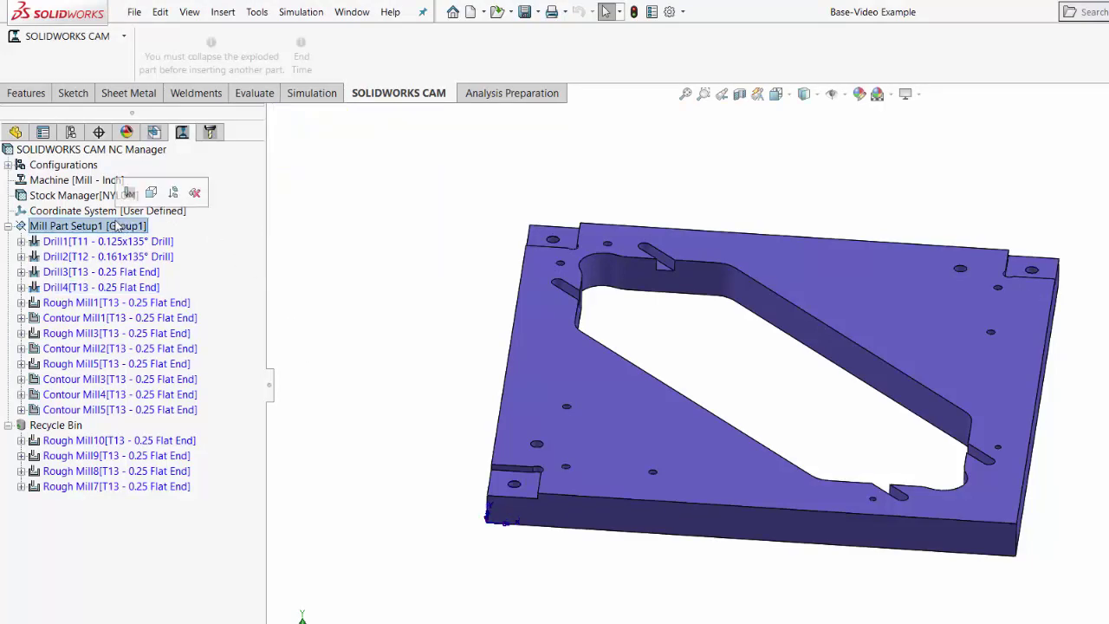
{"action": "right_click", "coordinate": [116, 226]}
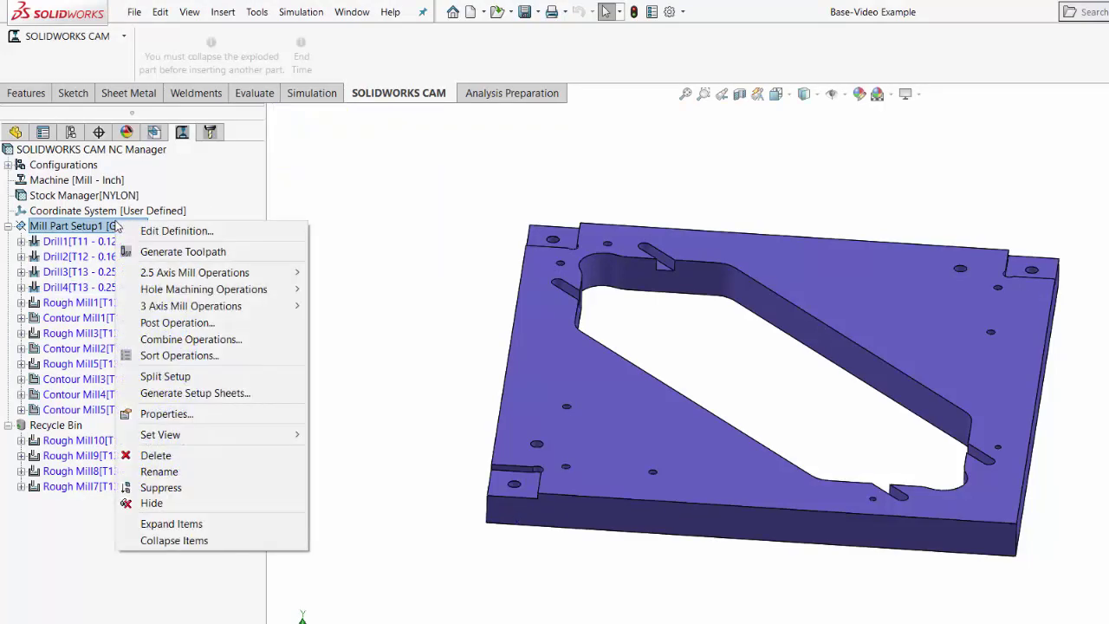
{"action": "left_click", "coordinate": [181, 253]}
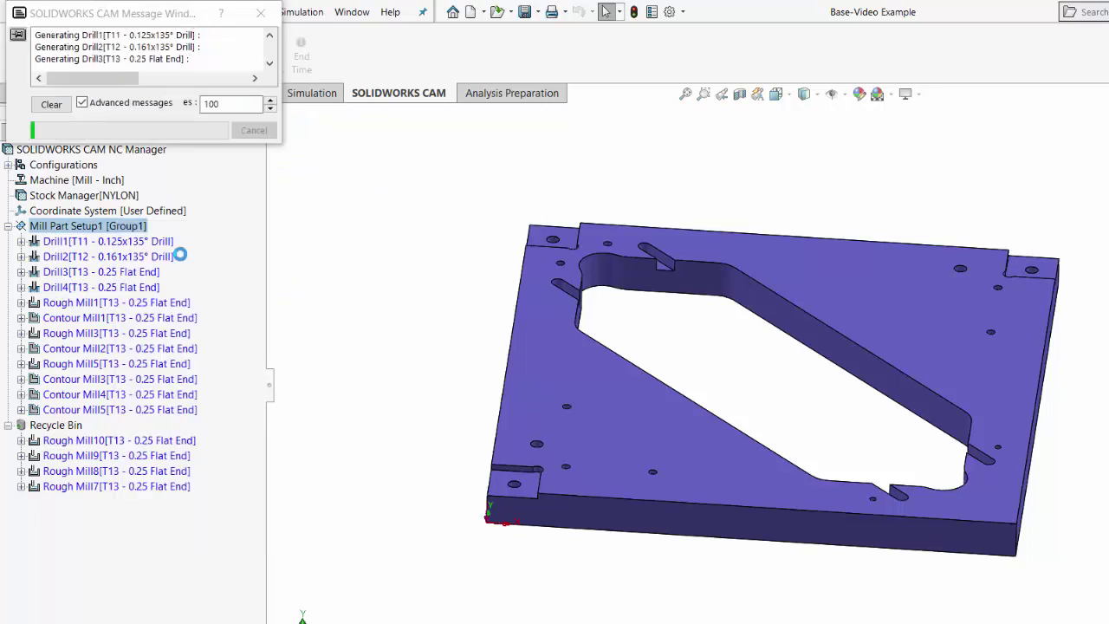
- Simulate the toolpaths of Mill Part Setup1 to the end at maximum speed, and close the simulation
{"action": "right_click", "coordinate": [63, 229]}
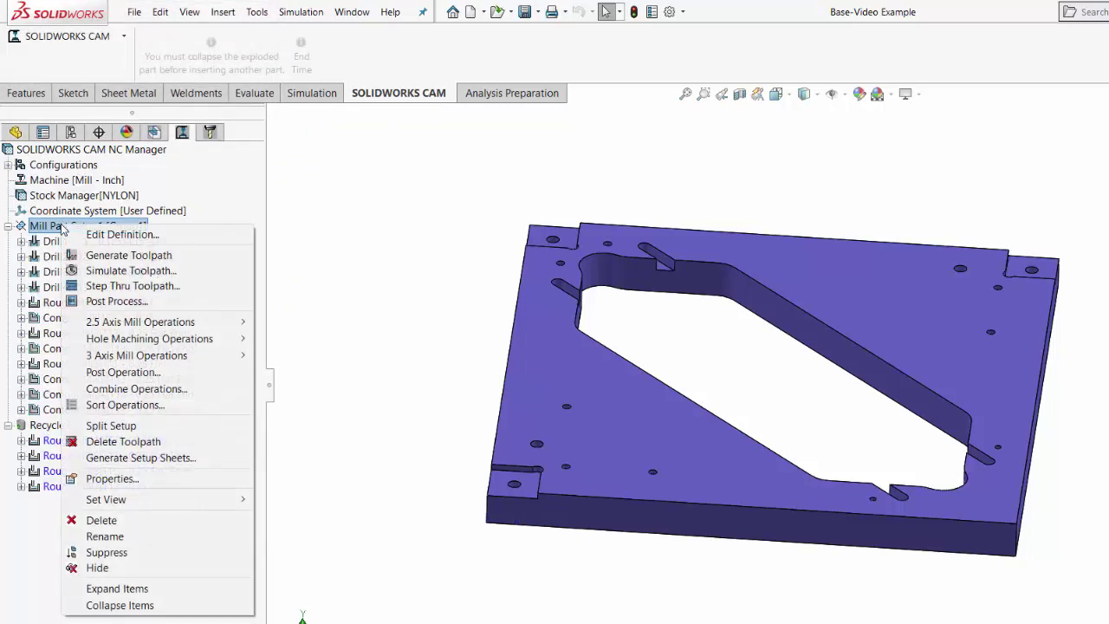
{"action": "left_click", "coordinate": [130, 270]}
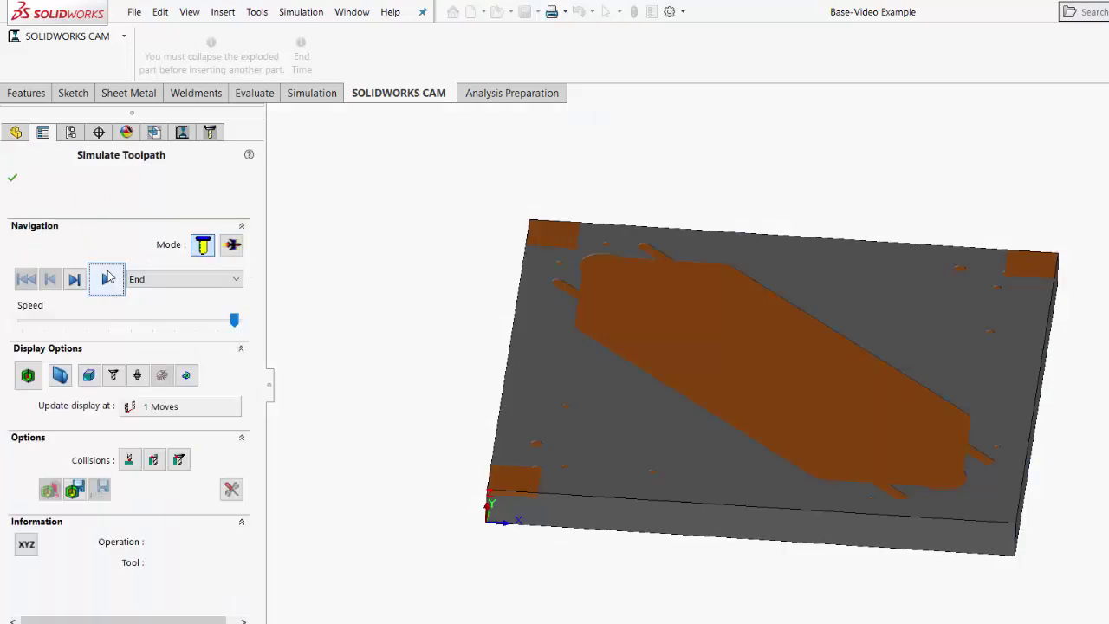
{"action": "left_click", "coordinate": [89, 376]}
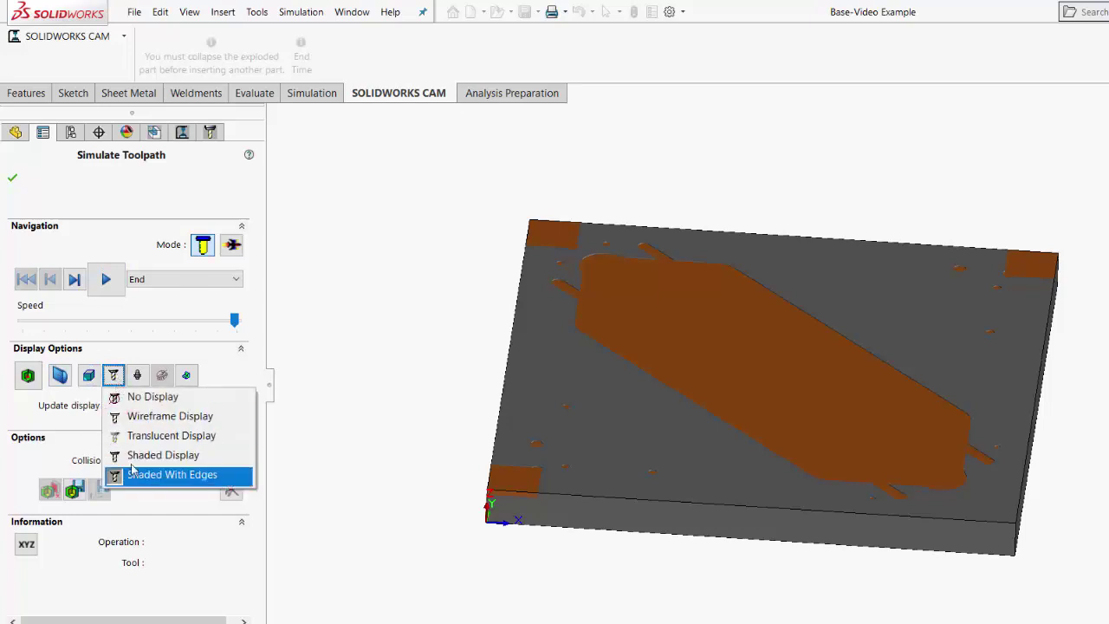
{"action": "left_click", "coordinate": [233, 326]}
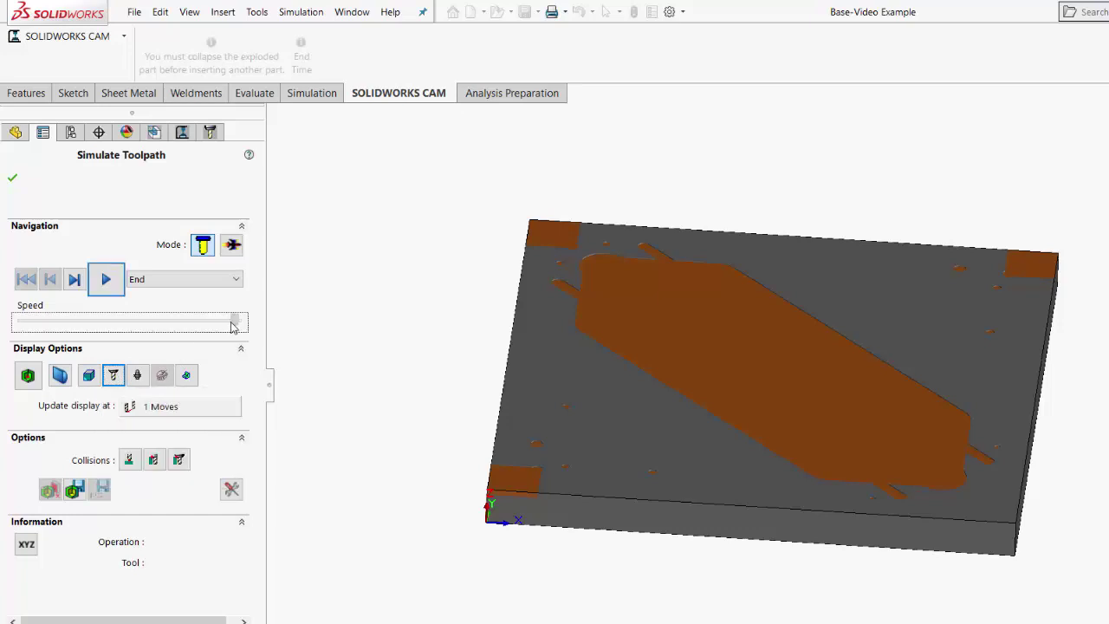
{"action": "left_click", "coordinate": [106, 279]}
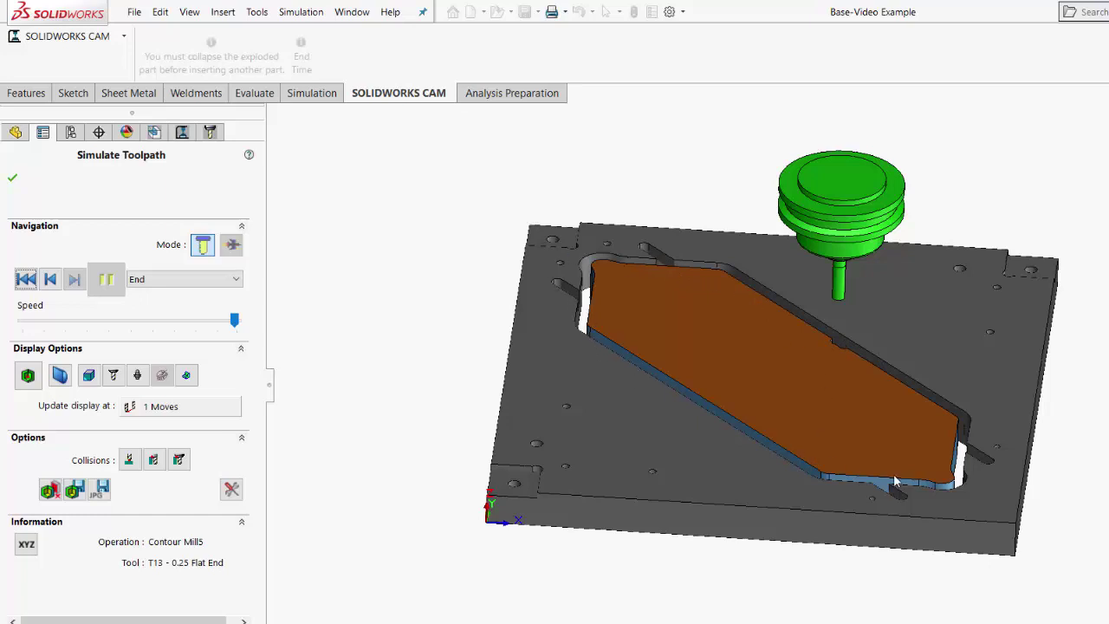
{"action": "left_click", "coordinate": [13, 177]}
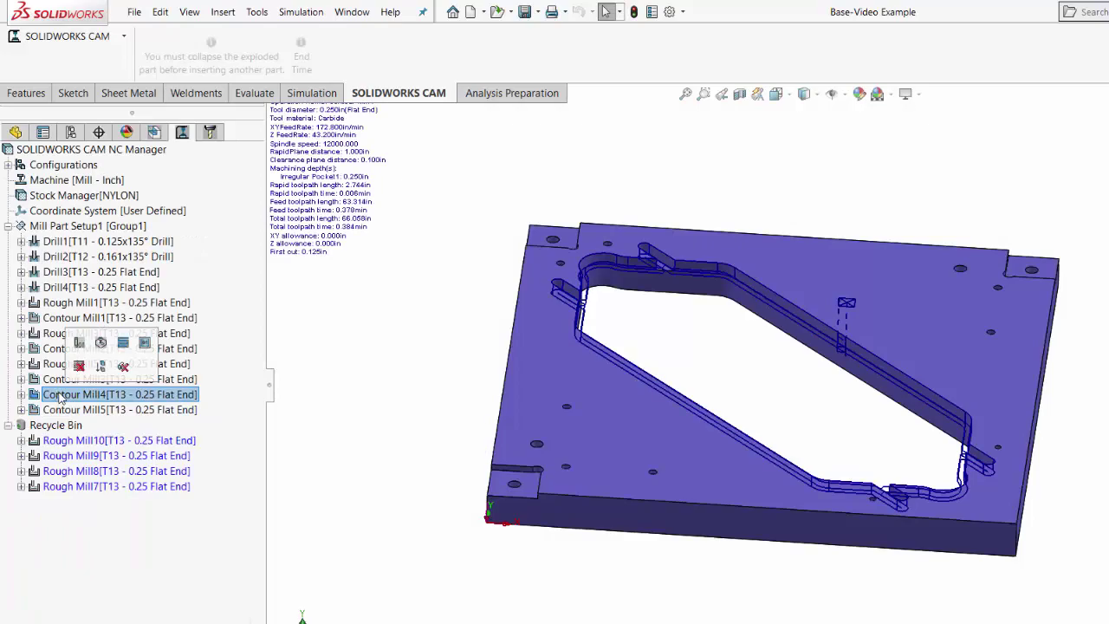
- Set the first cut amount and max cut amount of Contour Mill4 to 300% in its contour depth parameters
{"action": "right_click", "coordinate": [61, 396]}
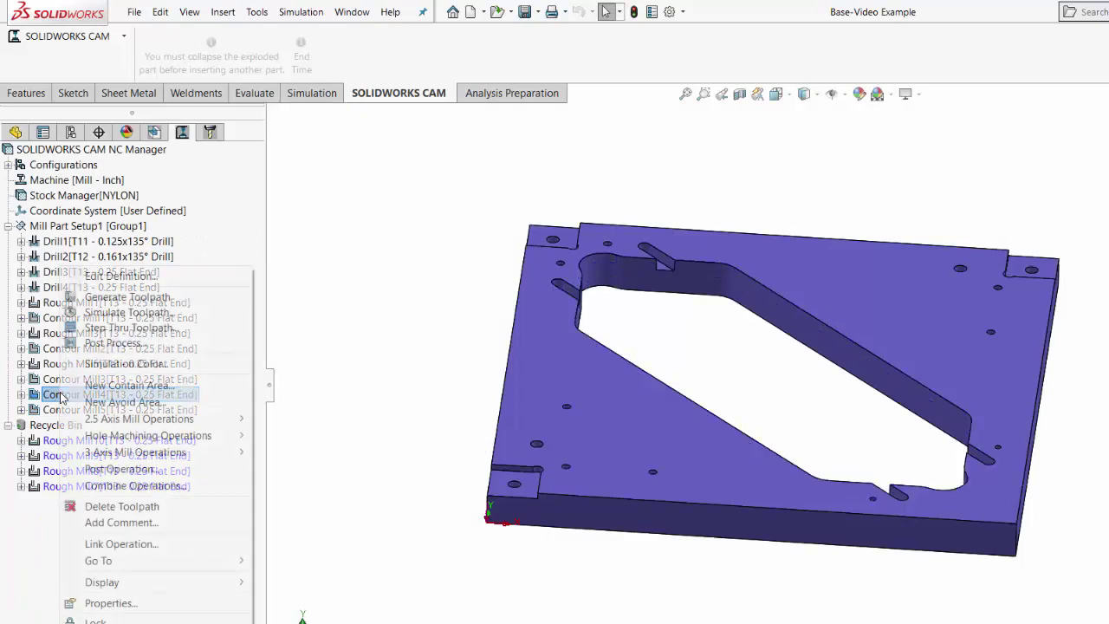
{"action": "left_click", "coordinate": [113, 276]}
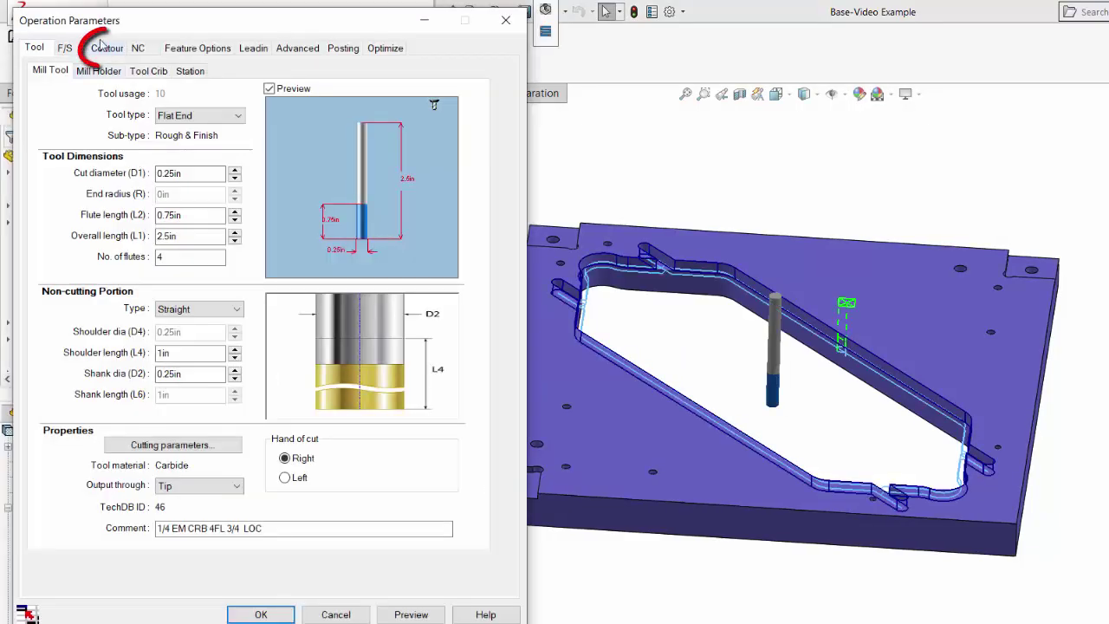
{"action": "left_click", "coordinate": [107, 49]}
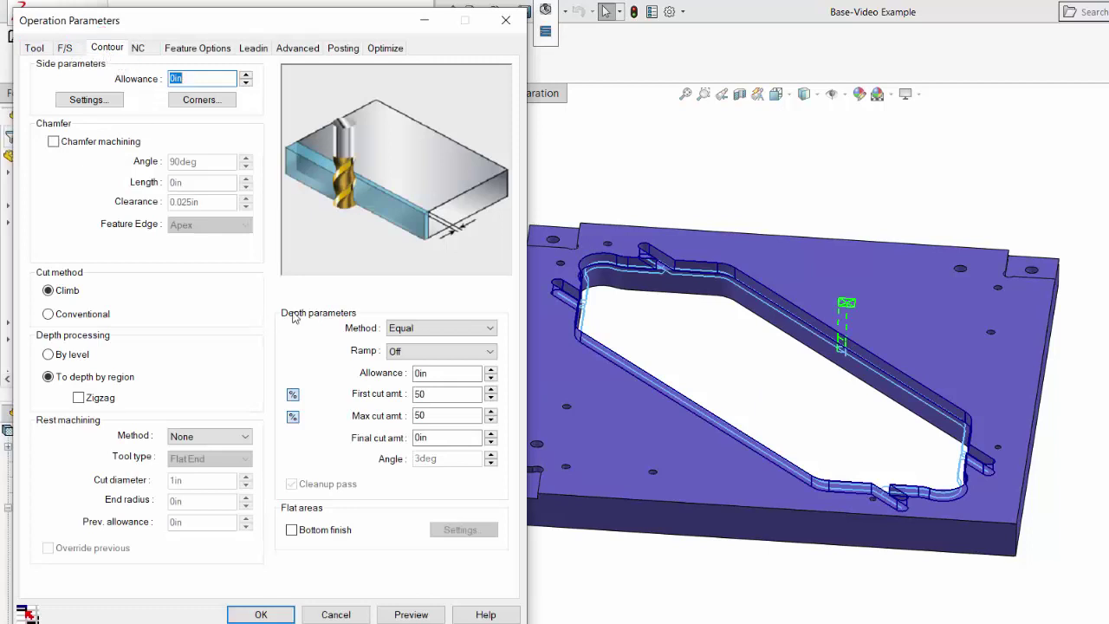
{"action": "left_click", "coordinate": [422, 416]}
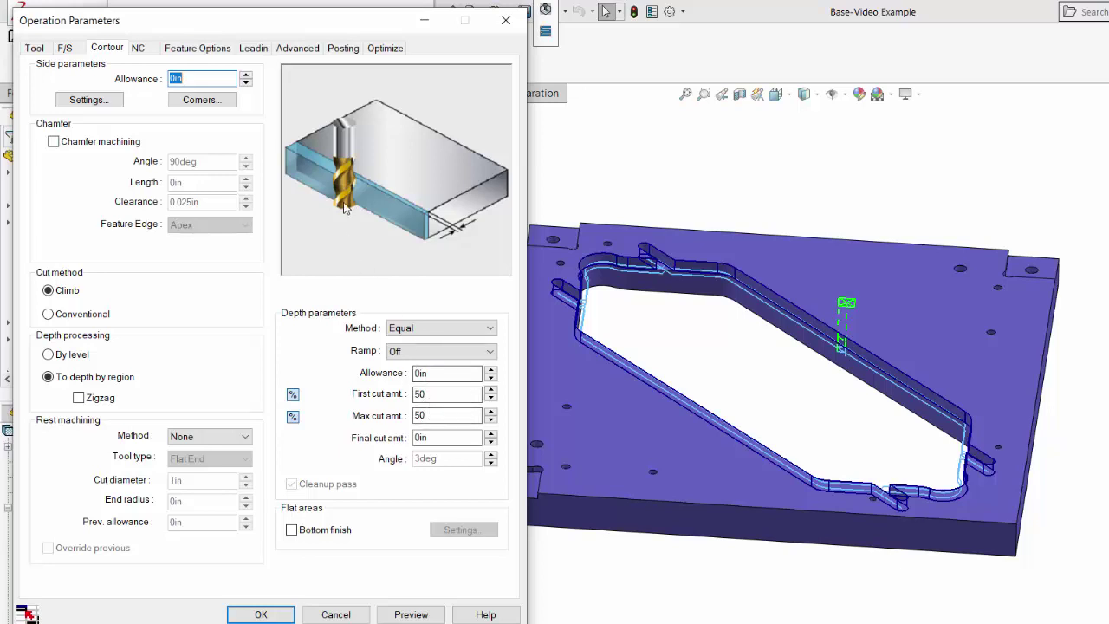
{"action": "double_click", "coordinate": [415, 395]}
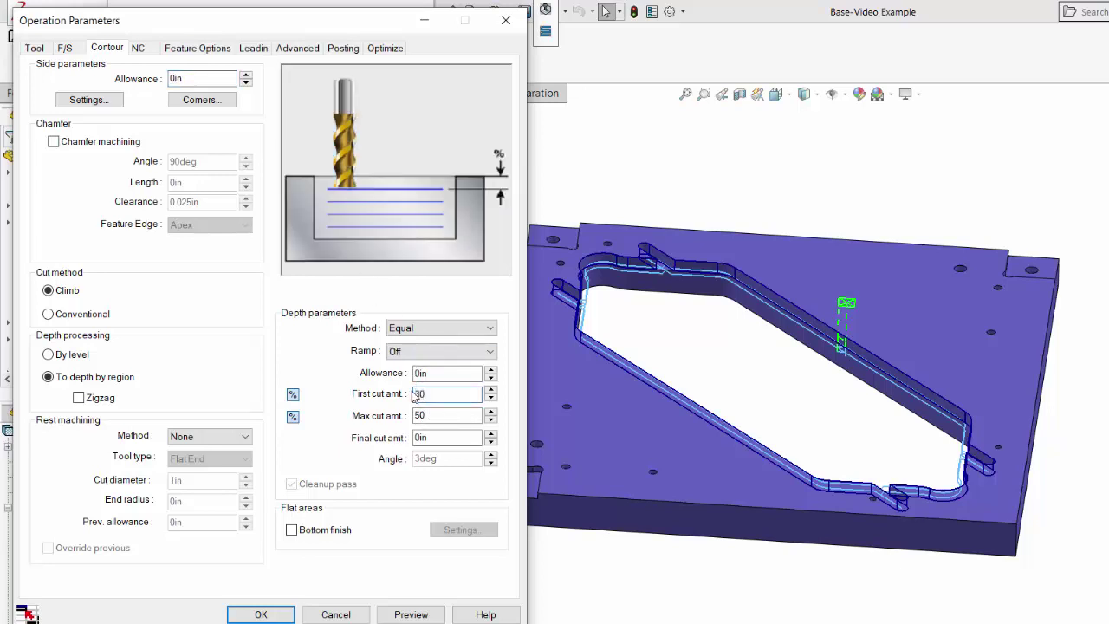
{"action": "type", "text": "300"}
{"action": "key", "text": "Tab"}
{"action": "type", "text": "300"}
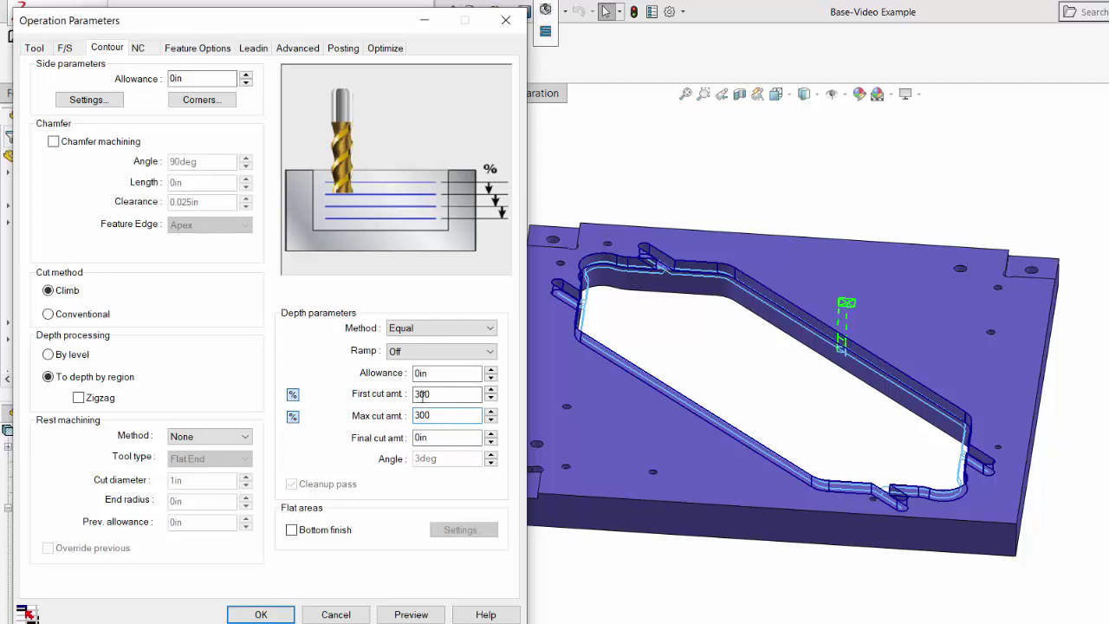
{"action": "left_click", "coordinate": [238, 614]}
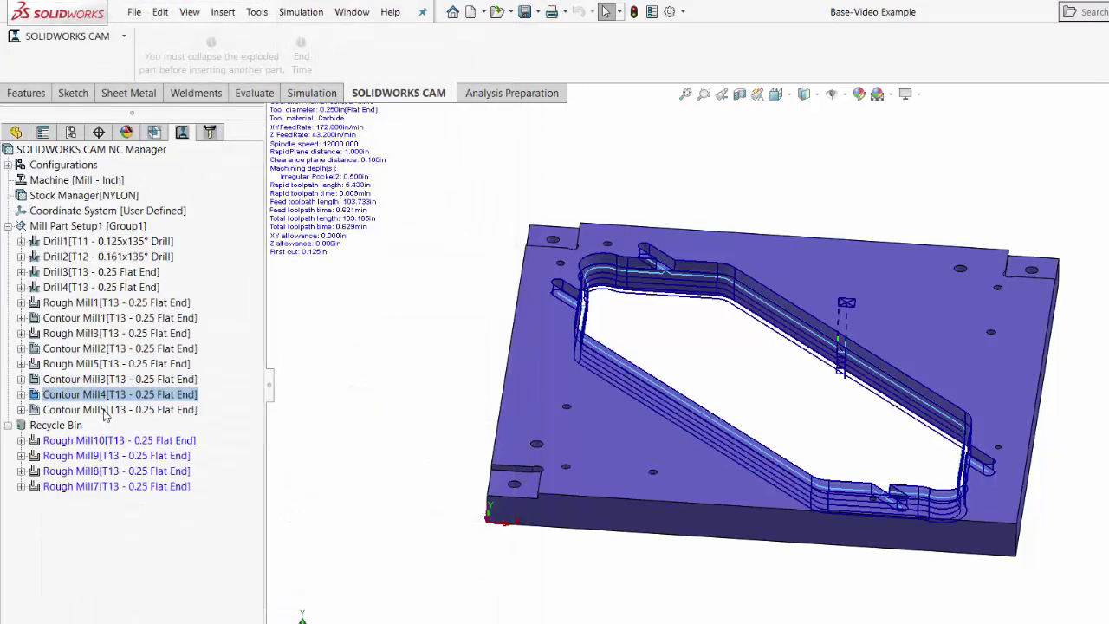
- Set the first cut amount of Contour Mill5 to 300% and accept its operation parameters
{"action": "right_click", "coordinate": [104, 416]}
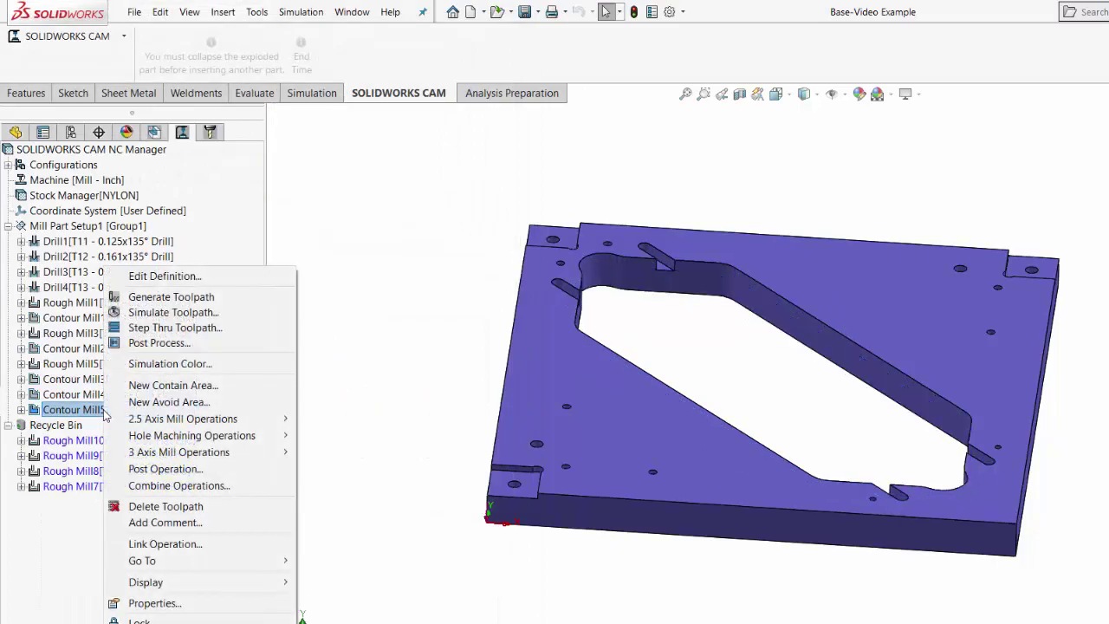
{"action": "left_click", "coordinate": [149, 277]}
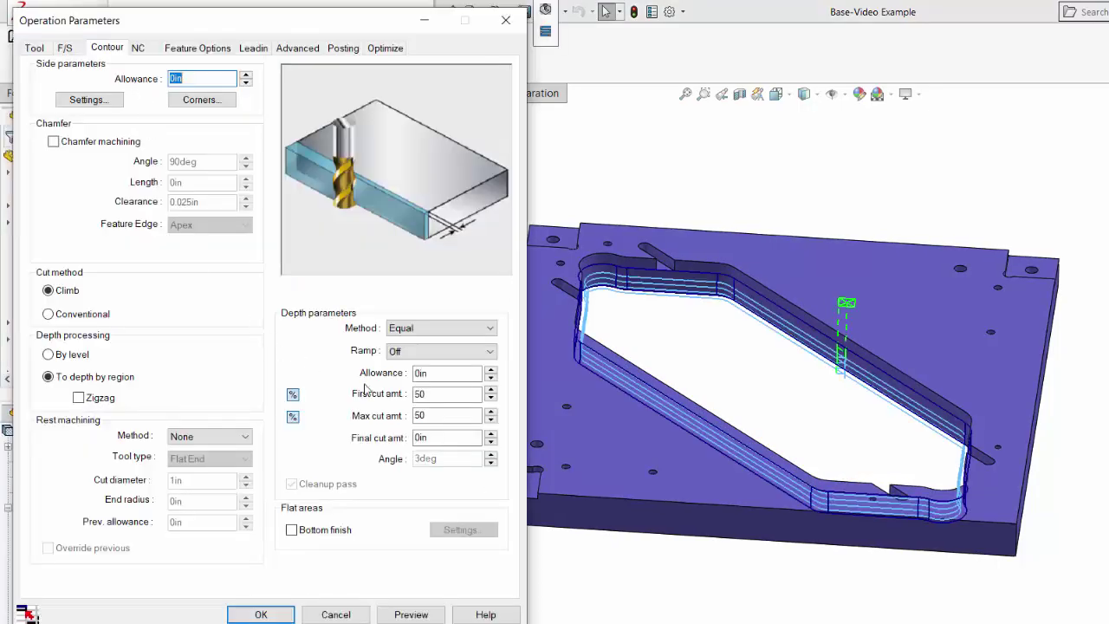
{"action": "double_click", "coordinate": [419, 393]}
{"action": "type", "text": "300"}
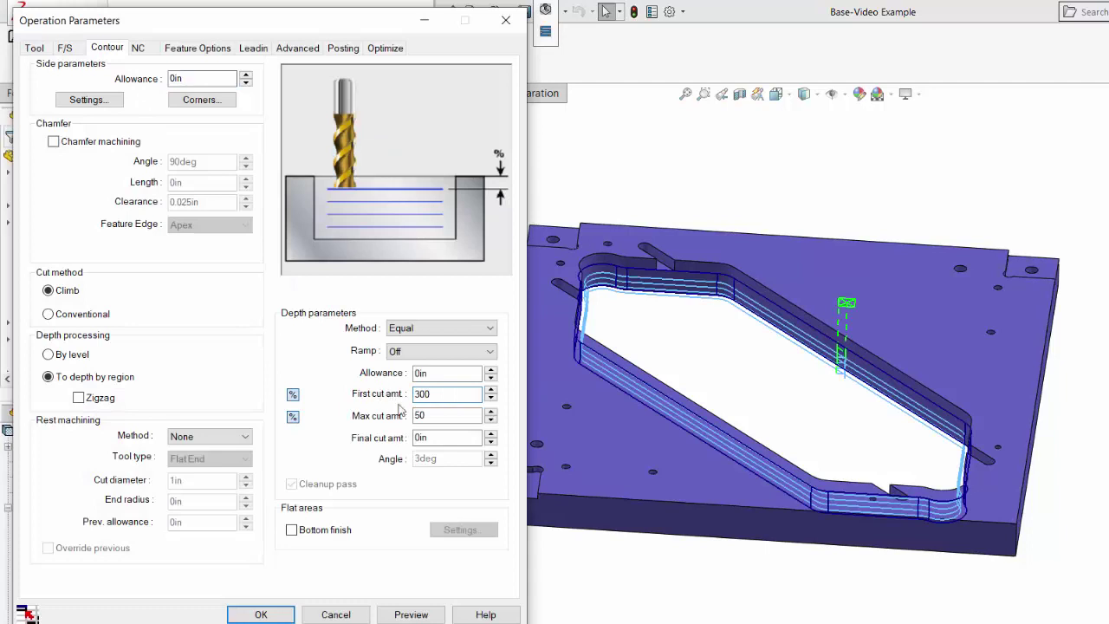
{"action": "key", "text": "Tab"}
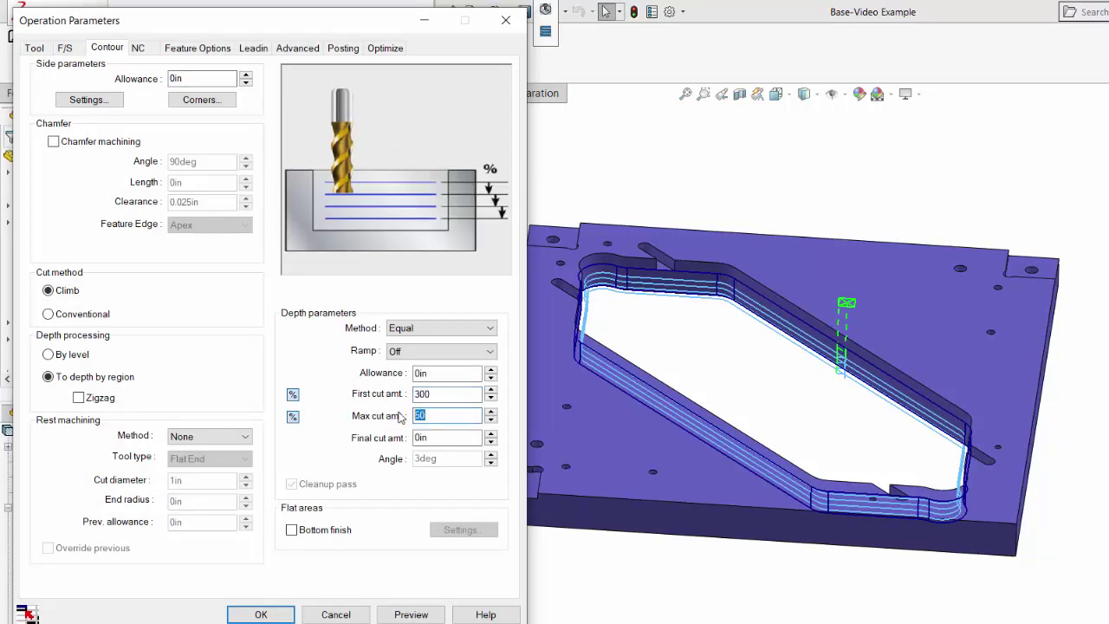
{"action": "left_click", "coordinate": [281, 613]}
- Rerun the toolpath simulation of Mill Part Setup1 to check the revised contour cuts
{"action": "right_click", "coordinate": [84, 226]}
{"action": "left_click", "coordinate": [139, 271]}
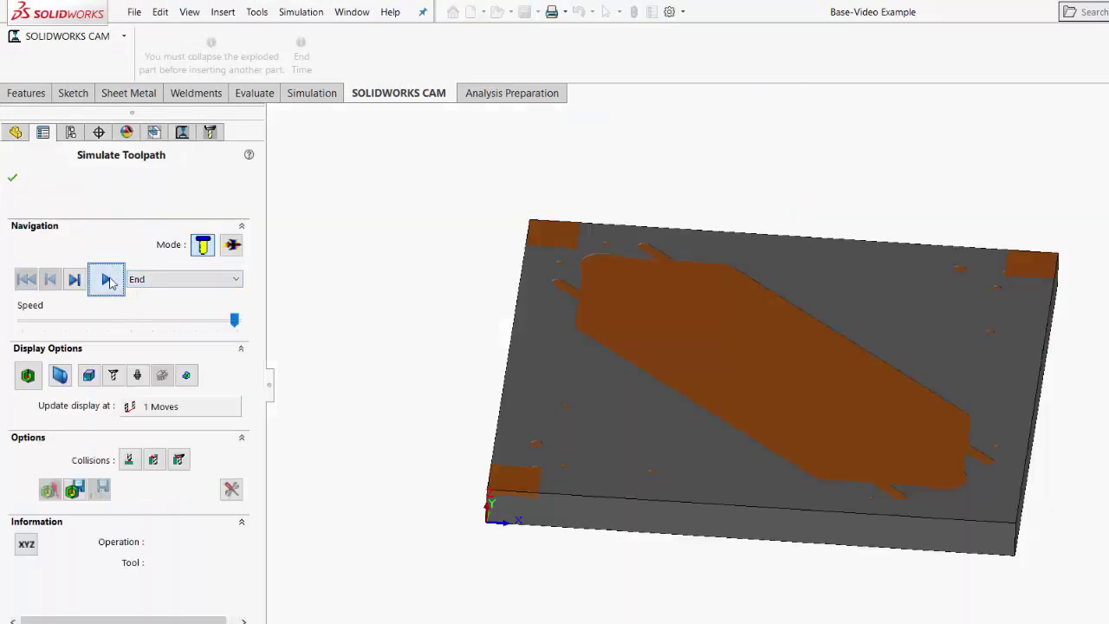
{"action": "left_click", "coordinate": [108, 279]}
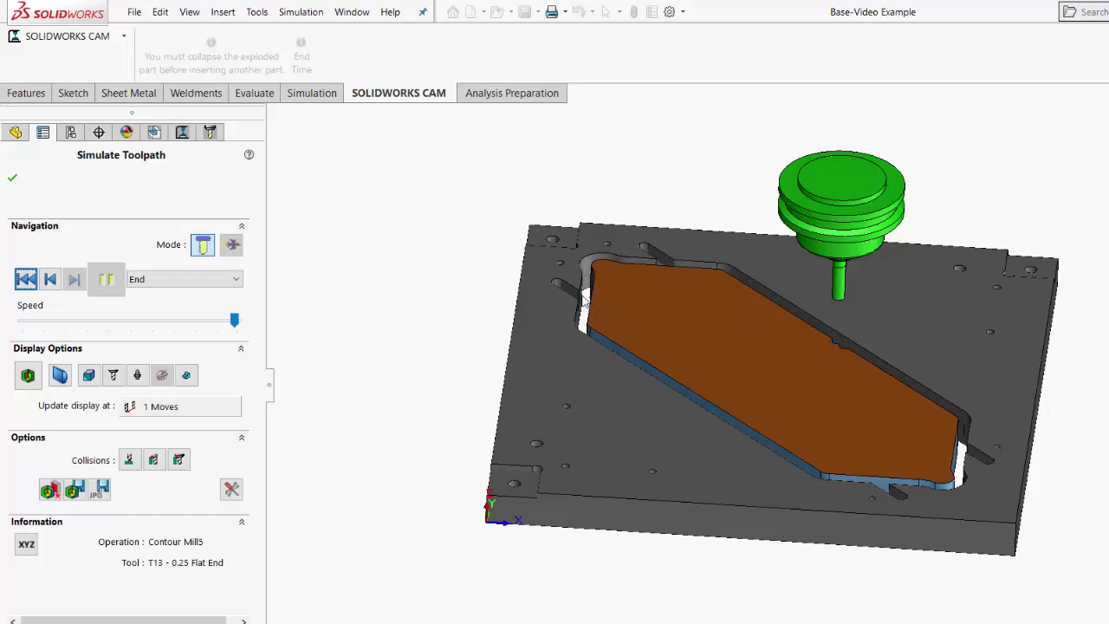
- Close the simulation and post-process Mill Part Setup1 into the text file Base on the Desktop, replacing the existing file and generating the full NC code
{"action": "left_click", "coordinate": [12, 178]}
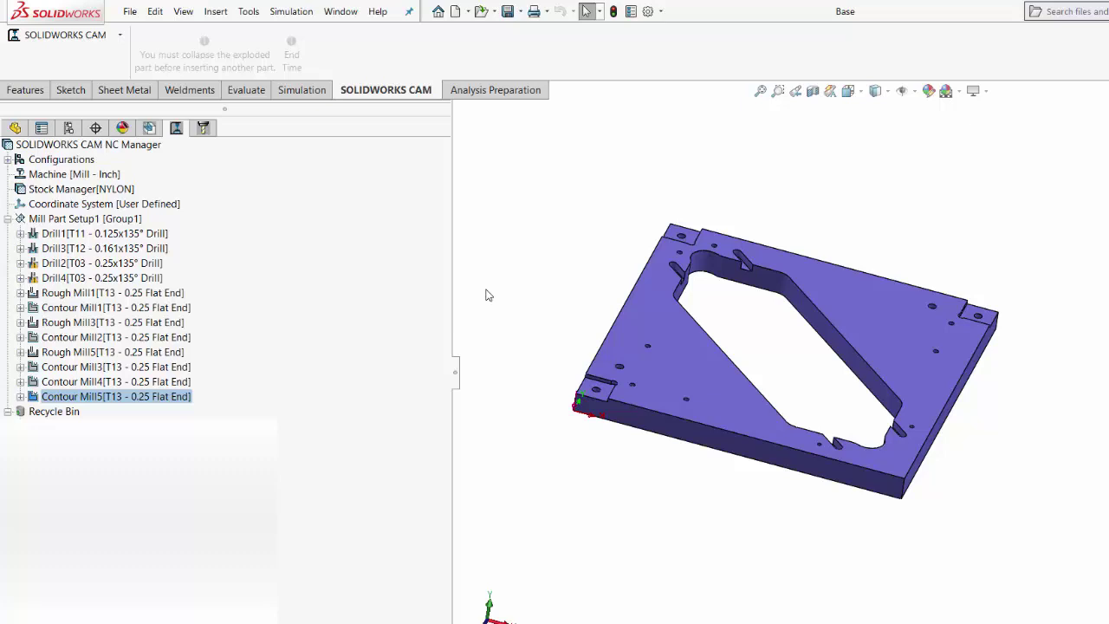
{"action": "right_click", "coordinate": [113, 219]}
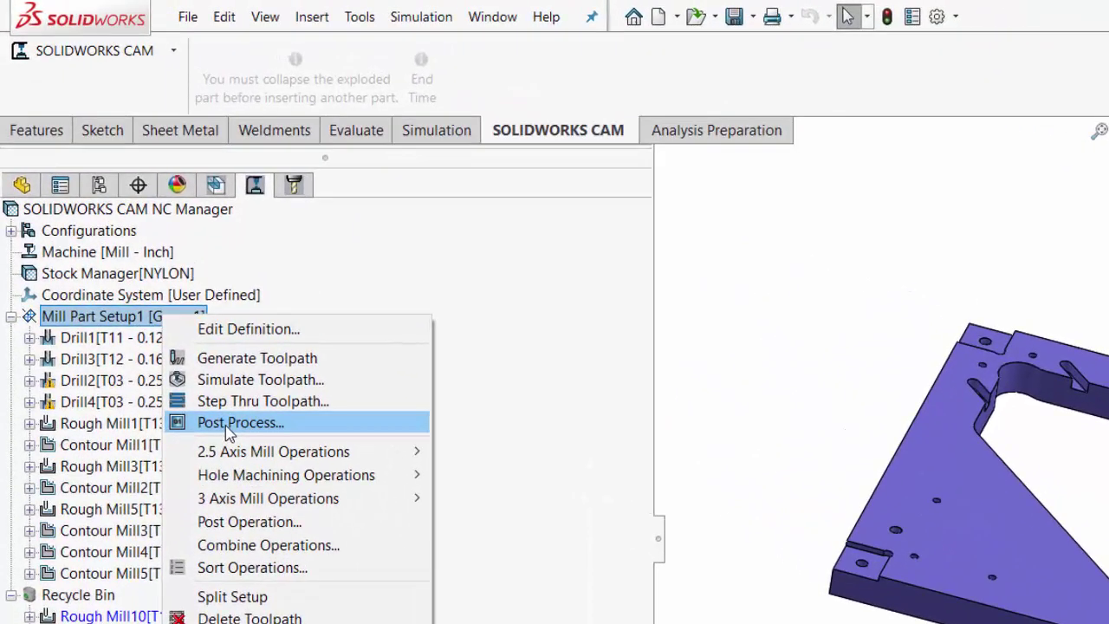
{"action": "left_click", "coordinate": [166, 291]}
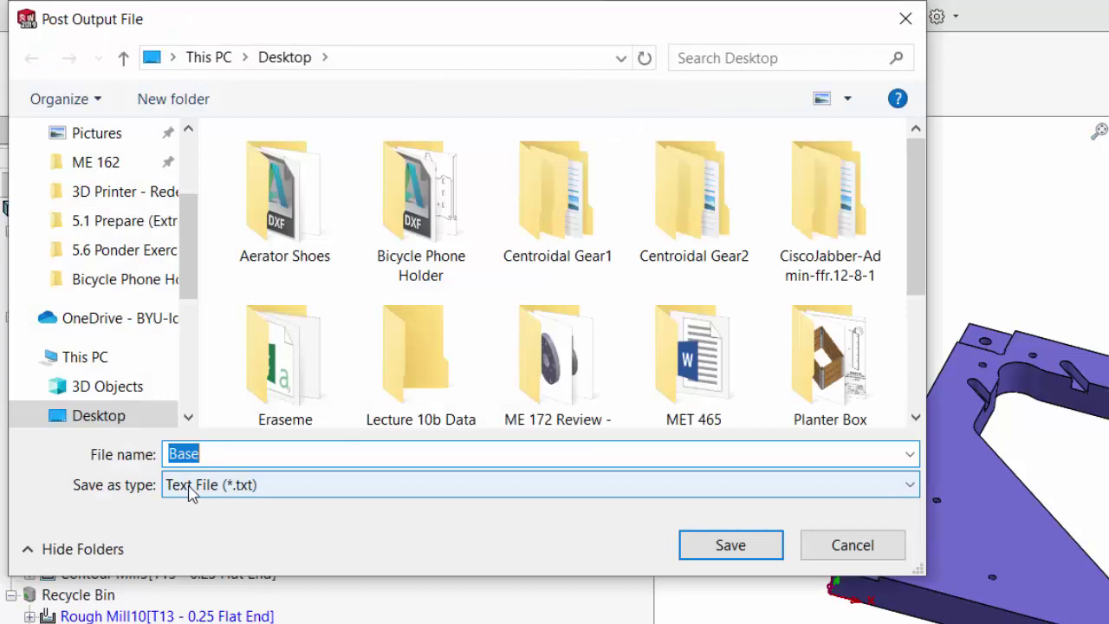
{"action": "left_click", "coordinate": [235, 494]}
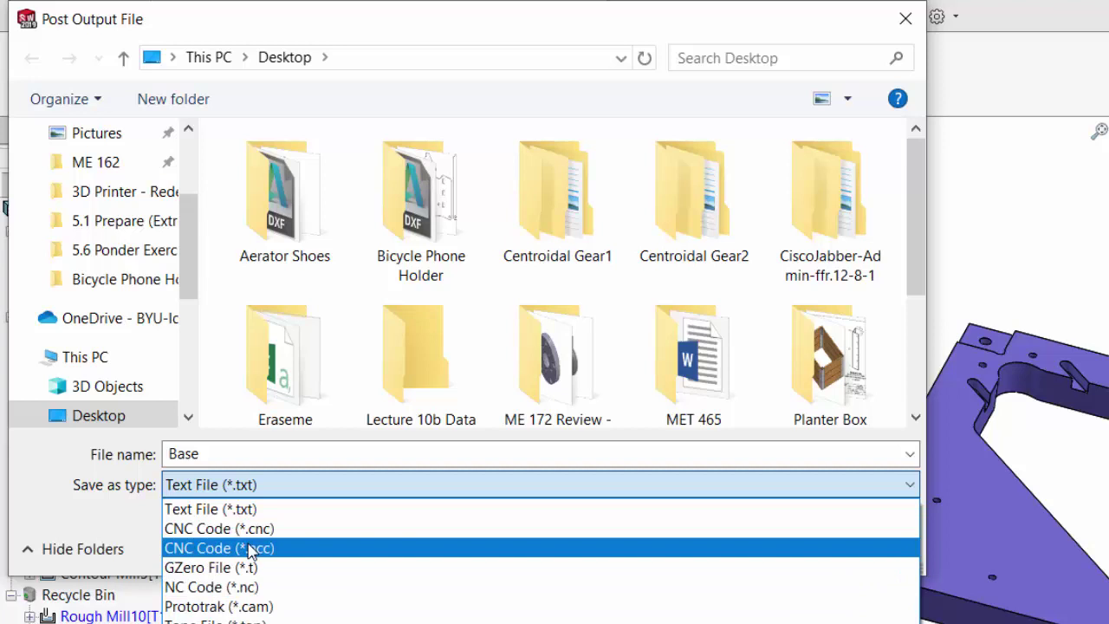
{"action": "left_click", "coordinate": [239, 510]}
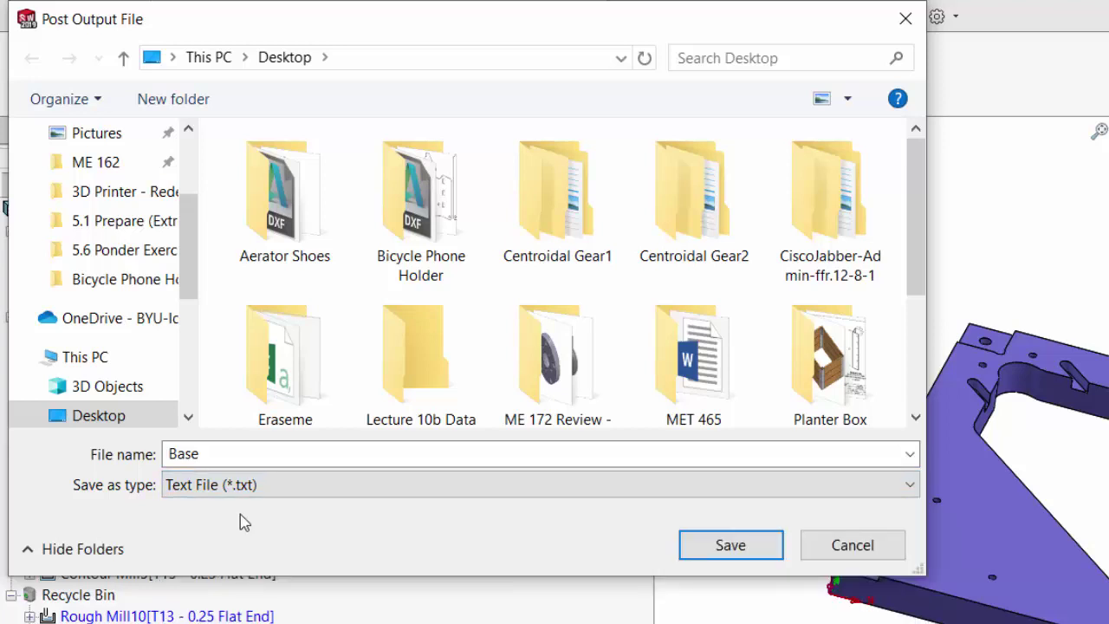
{"action": "left_click", "coordinate": [730, 548]}
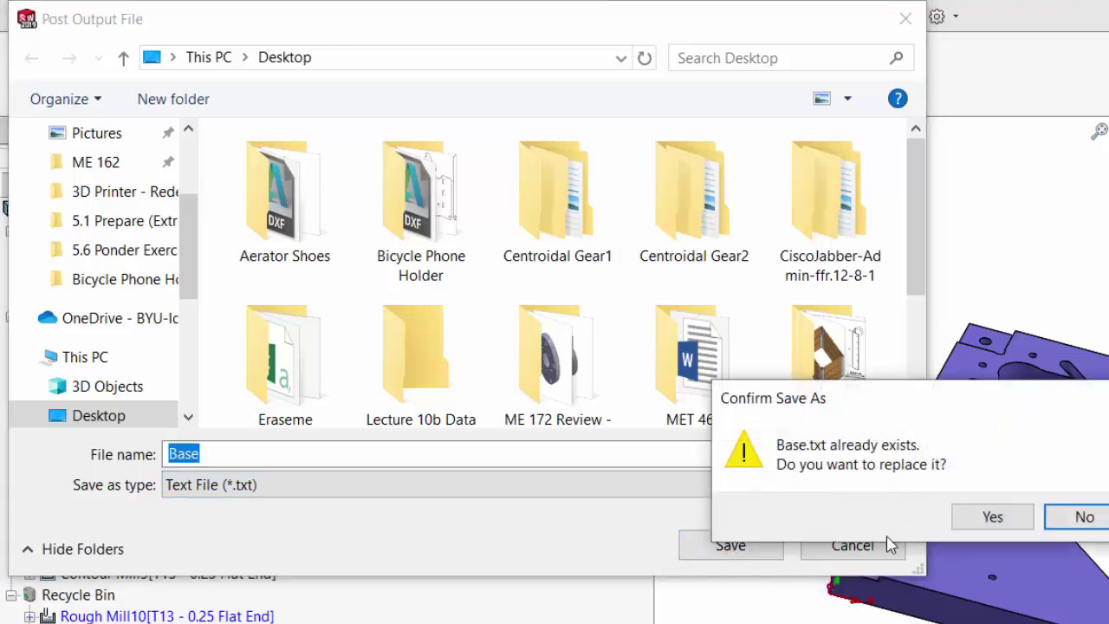
{"action": "left_click", "coordinate": [993, 516]}
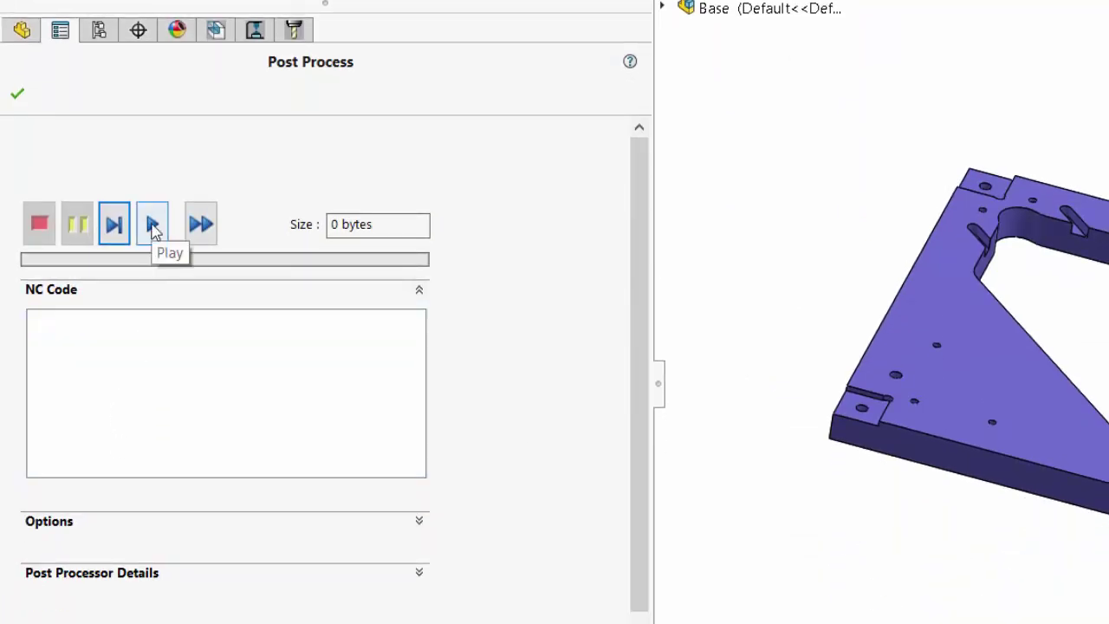
{"action": "left_click", "coordinate": [153, 225]}
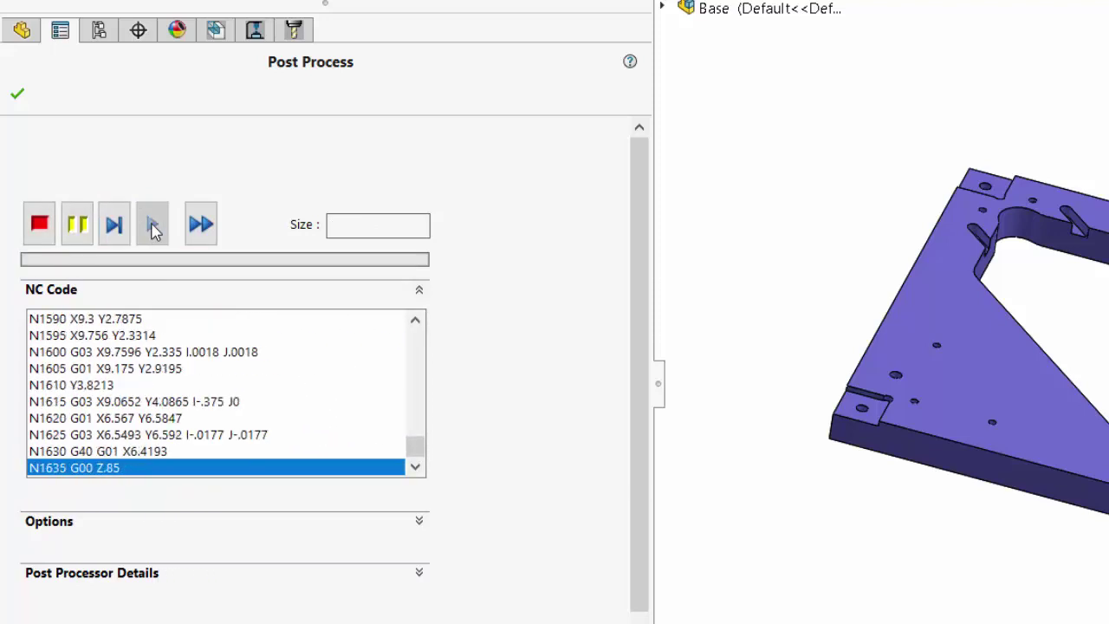
{"action": "left_click", "coordinate": [18, 97]}
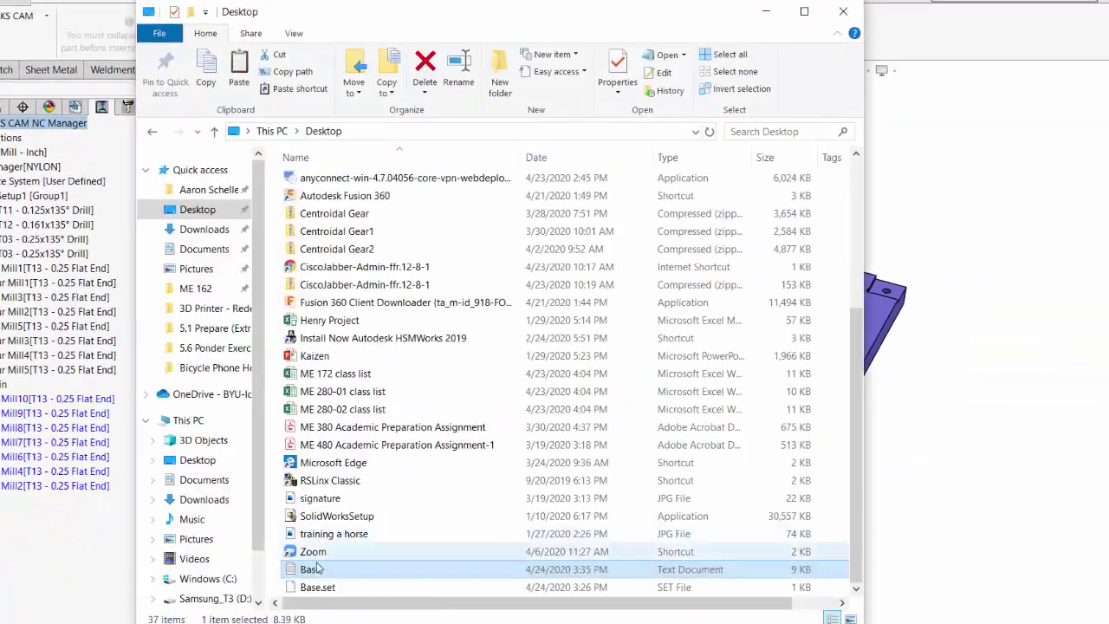
- In File Explorer, open the posted Base text file from the Desktop with Notepad to view its NC code
{"action": "left_click", "coordinate": [345, 580]}
{"action": "left_click", "coordinate": [326, 571]}
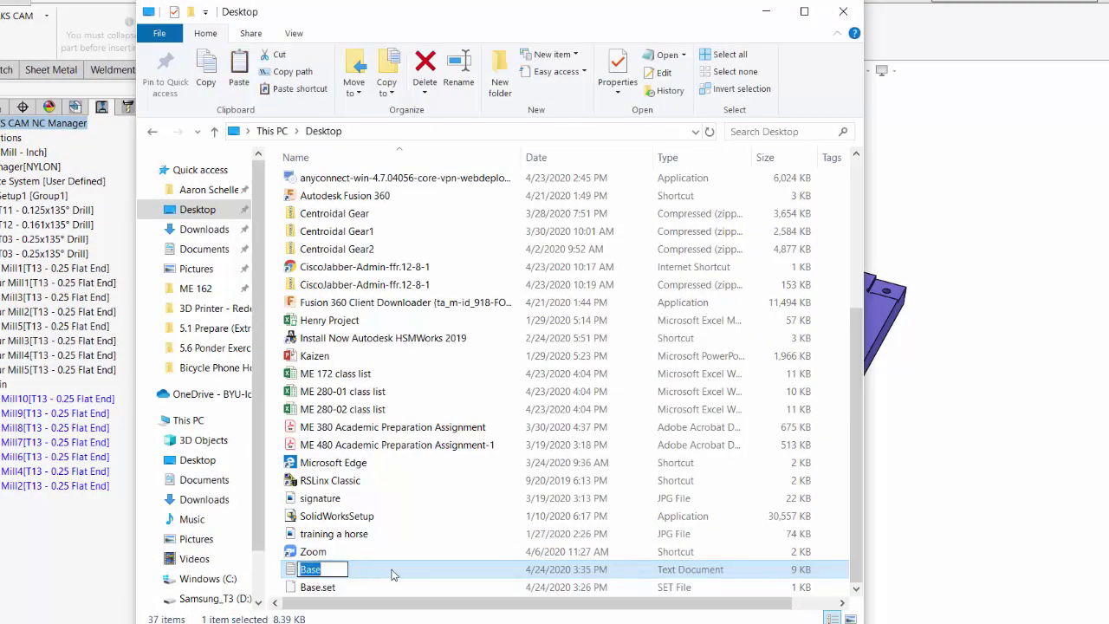
{"action": "key", "text": "Escape"}
{"action": "right_click", "coordinate": [309, 572]}
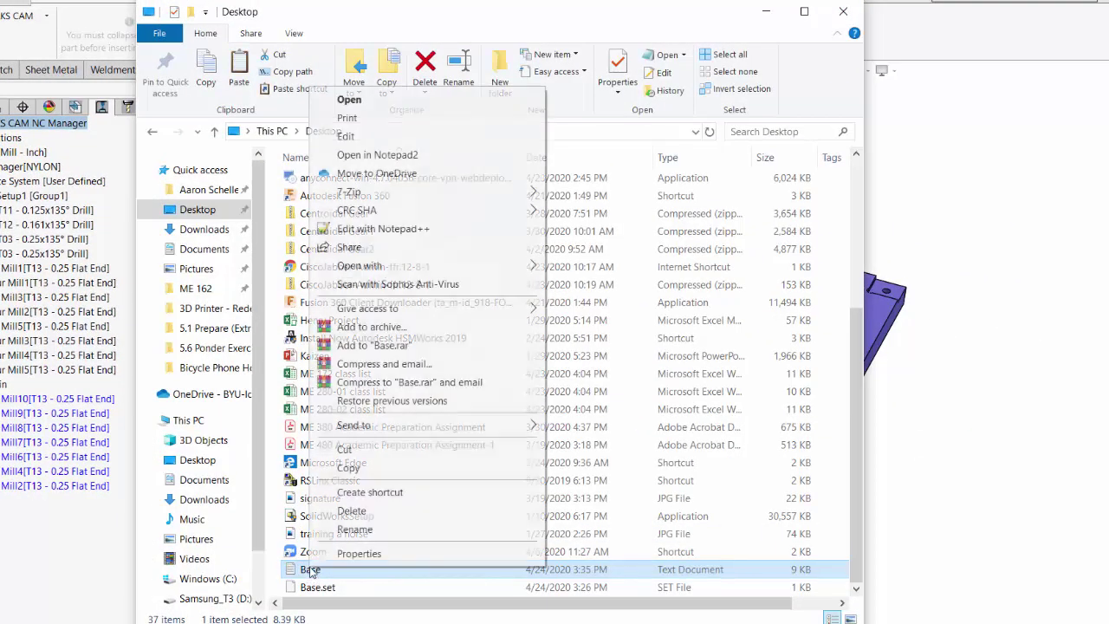
{"action": "mouse_move", "coordinate": [371, 274]}
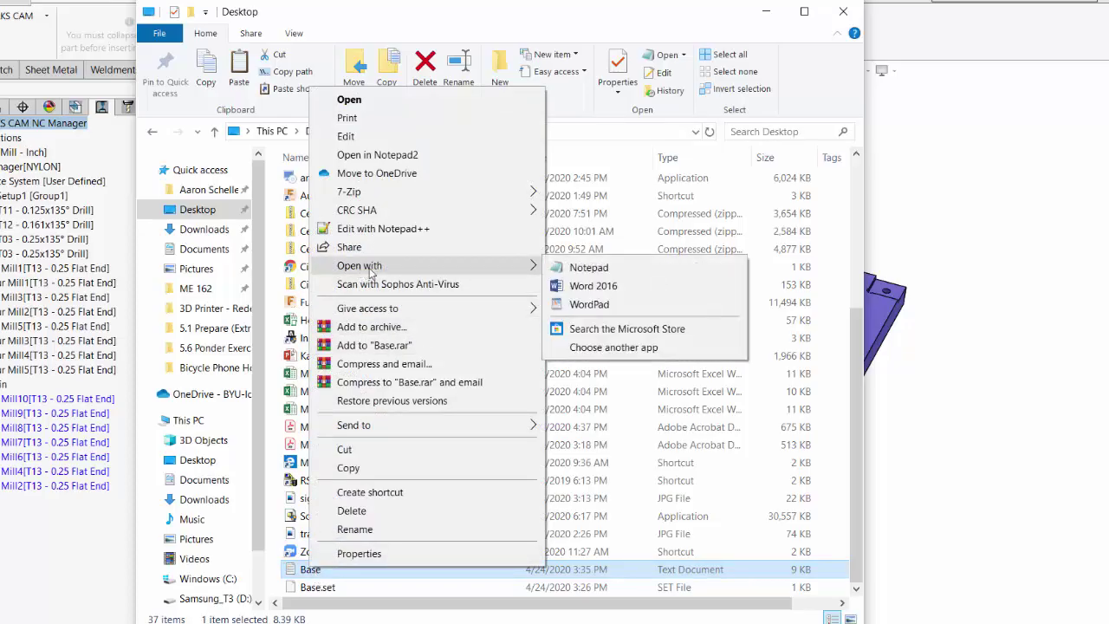
{"action": "left_click", "coordinate": [585, 268]}
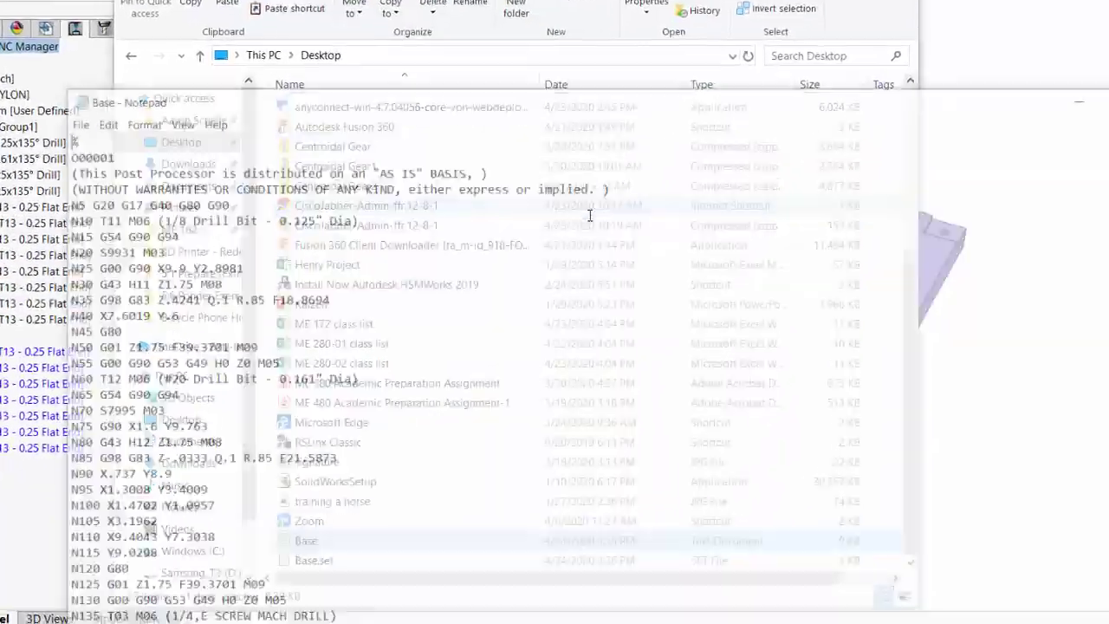